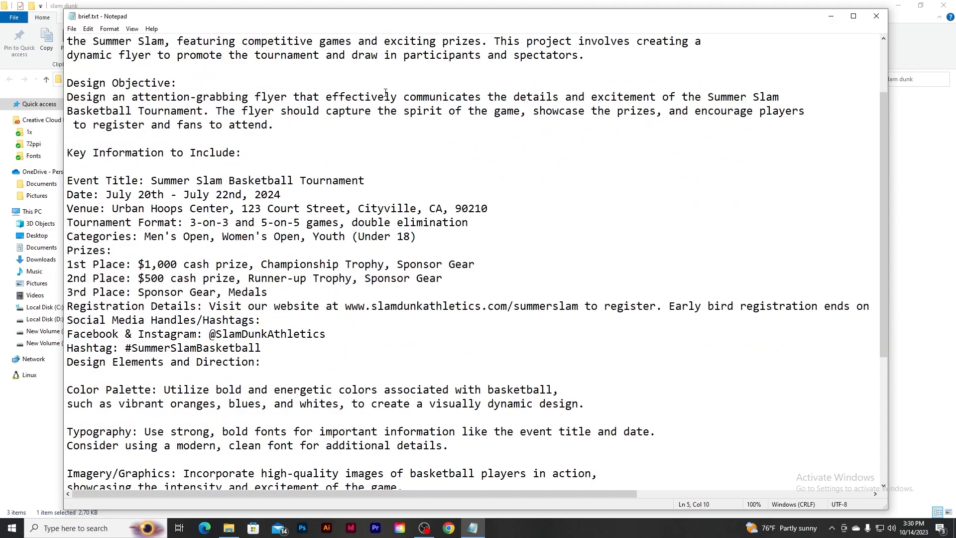
# - Close the brief and preview the basketball player and arena photos in the slam dunk folder
pyautogui.click(876, 16)
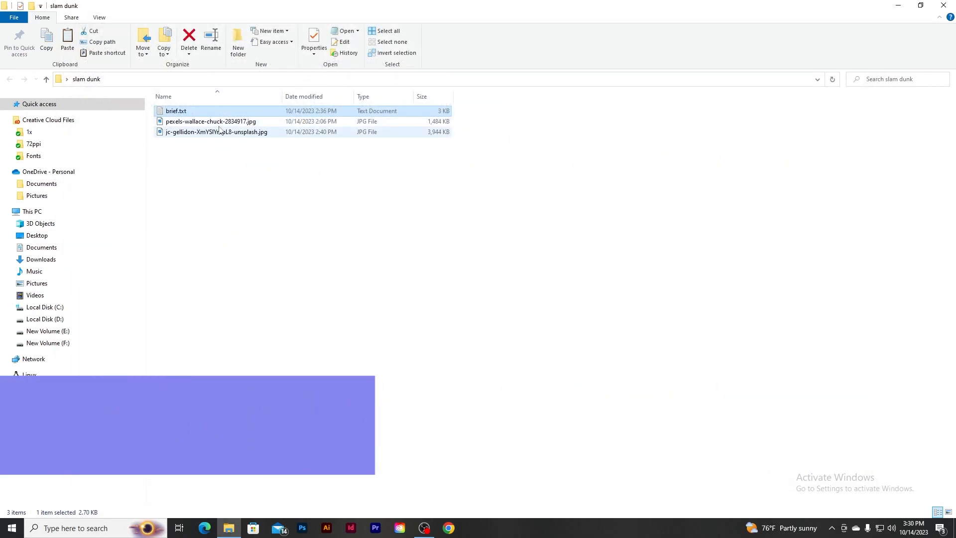
pyautogui.doubleClick(401, 122)
pyautogui.click(944, 8)
pyautogui.doubleClick(219, 133)
pyautogui.click(944, 8)
pyautogui.click(267, 374)
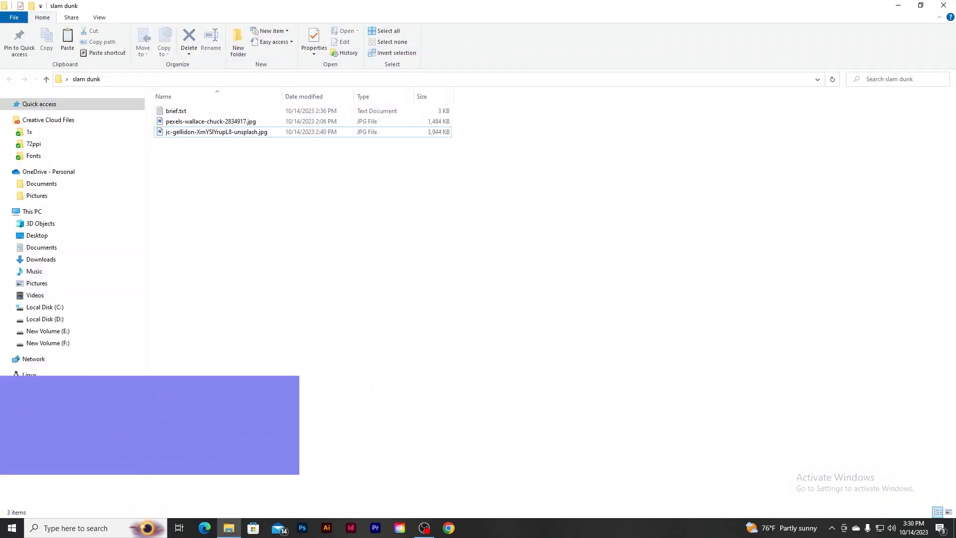
# - In Photoshop, create an 8.5 x 11 inch portrait CMYK document at 300 ppi named "slam dunk flyer design"
pyautogui.click(301, 527)
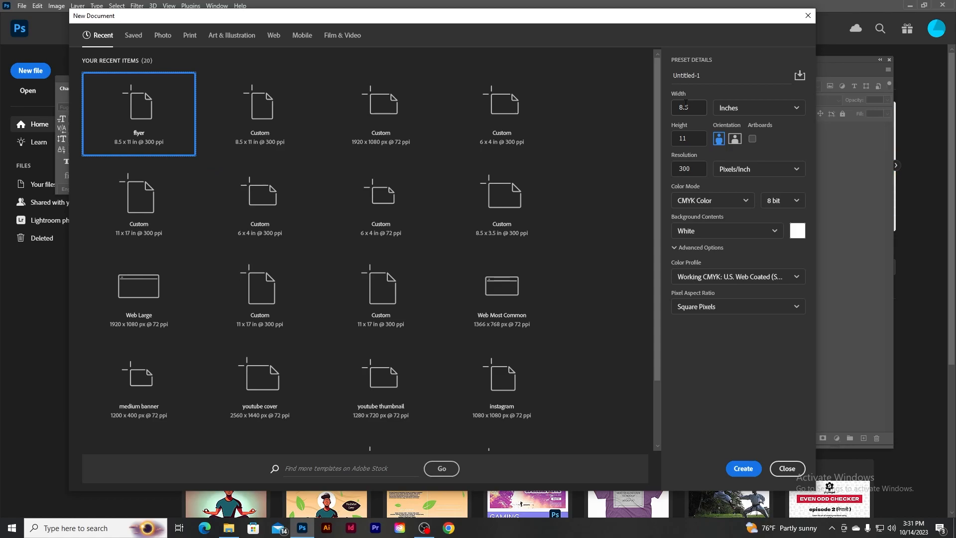
pyautogui.click(711, 88)
pyautogui.write('slam dunk flyer design')
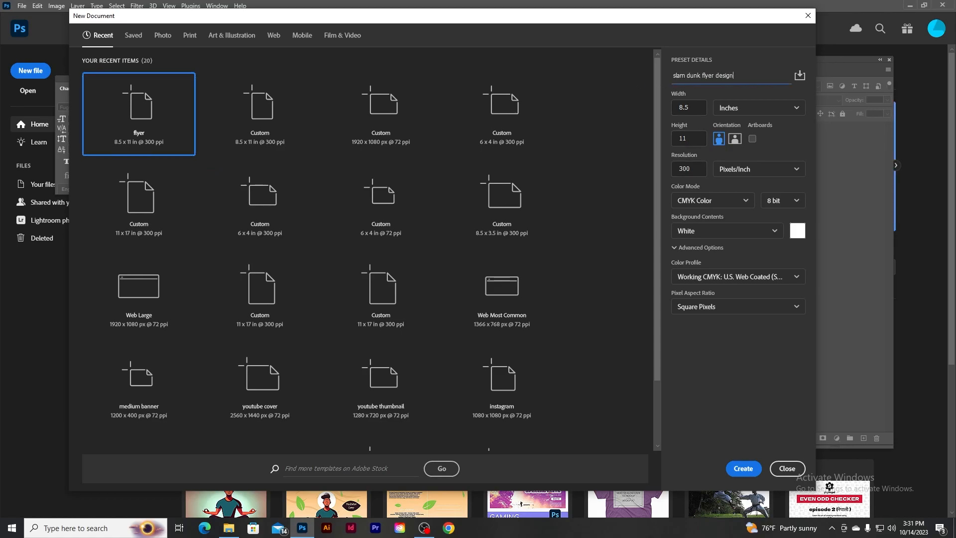
pyautogui.click(743, 468)
pyautogui.rightClick(233, 160)
pyautogui.click(321, 151)
pyautogui.scroll(-2, 321, 151)
pyautogui.click(158, 79)
pyautogui.moveTo(592, 227); pyautogui.dragTo(552, 223)
pyautogui.scroll(2, 489, 249)
pyautogui.scroll(-1, 490, 245)
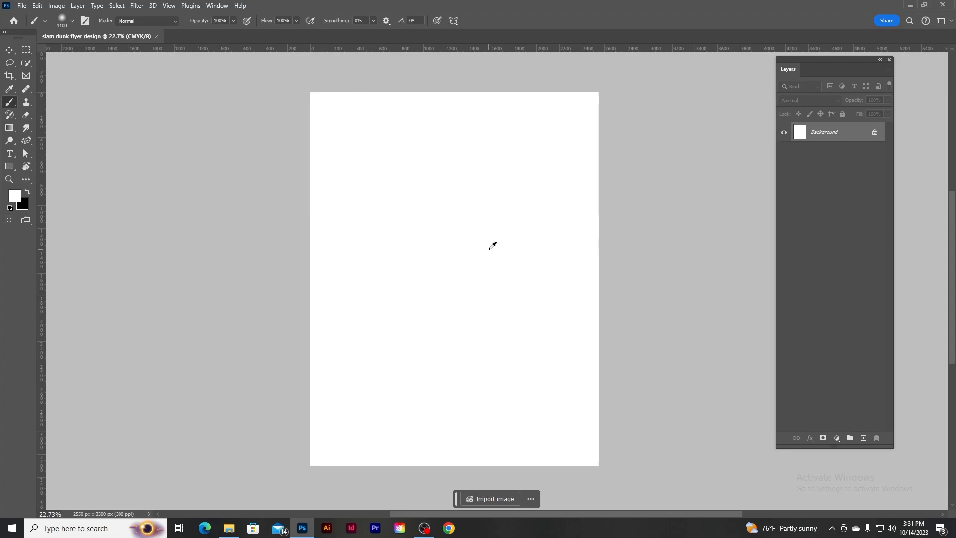
# - Place the arena photo from the Desktop's slam dunk folder as an embedded image and enlarge it to cover the page
pyautogui.click(22, 7)
pyautogui.click(50, 233)
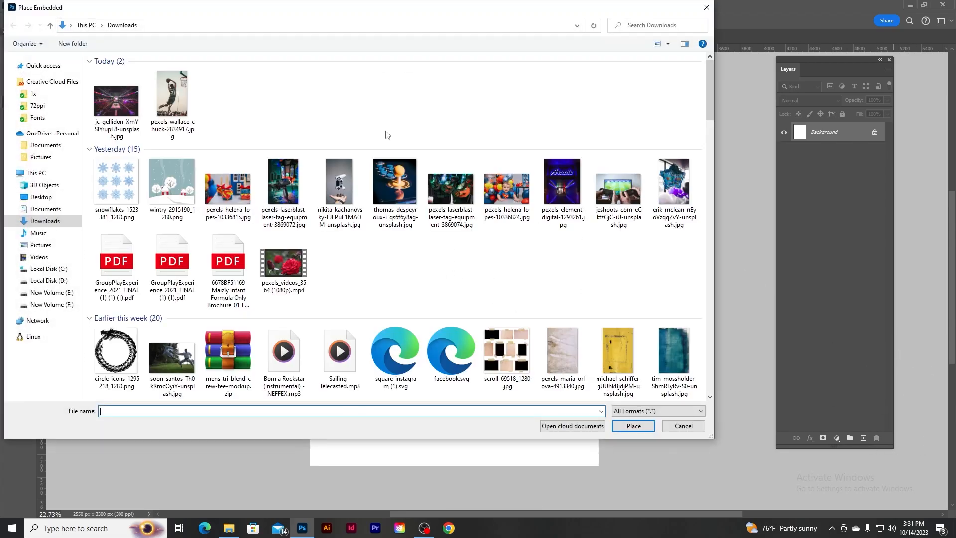
pyautogui.click(40, 197)
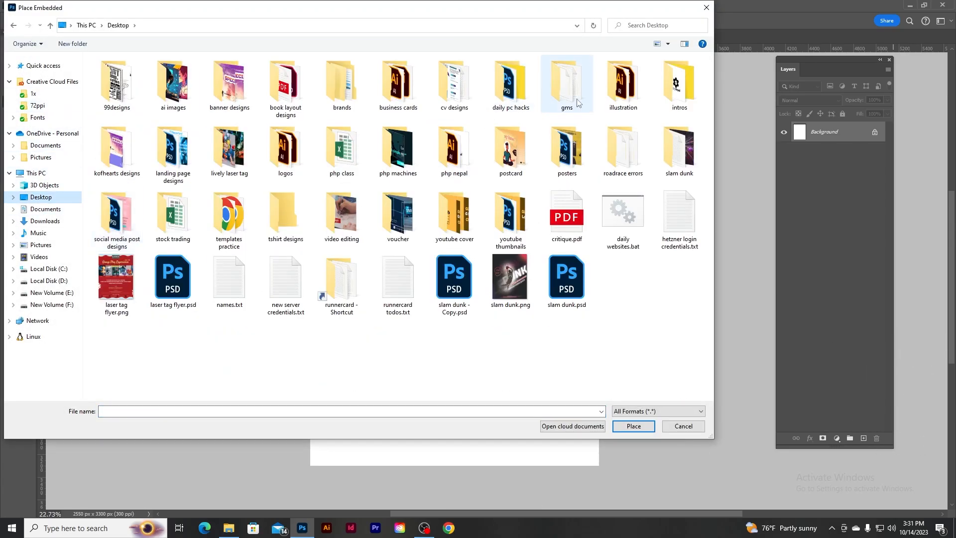
pyautogui.doubleClick(505, 84)
pyautogui.click(179, 91)
pyautogui.doubleClick(178, 90)
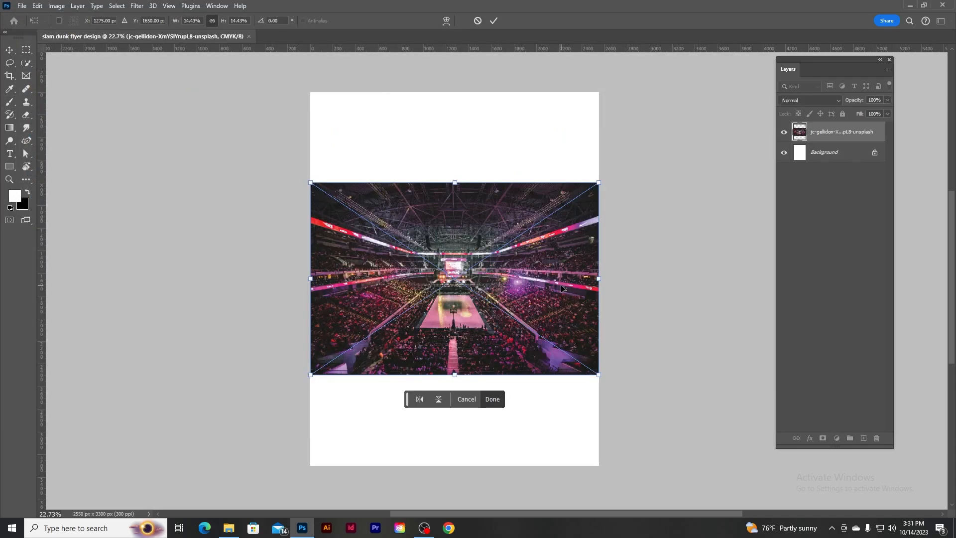
pyautogui.moveTo(610, 382); pyautogui.dragTo(720, 514)
pyautogui.click(493, 20)
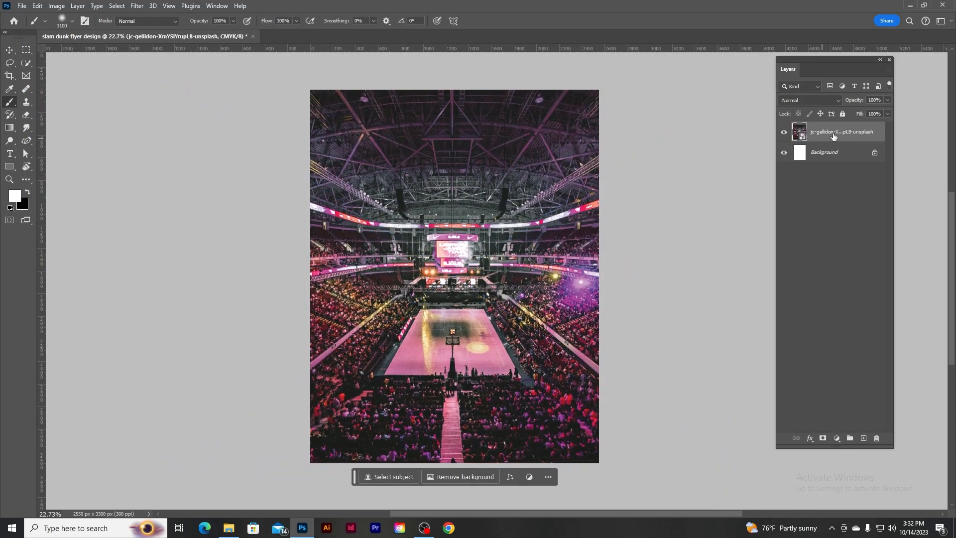
pyautogui.click(11, 51)
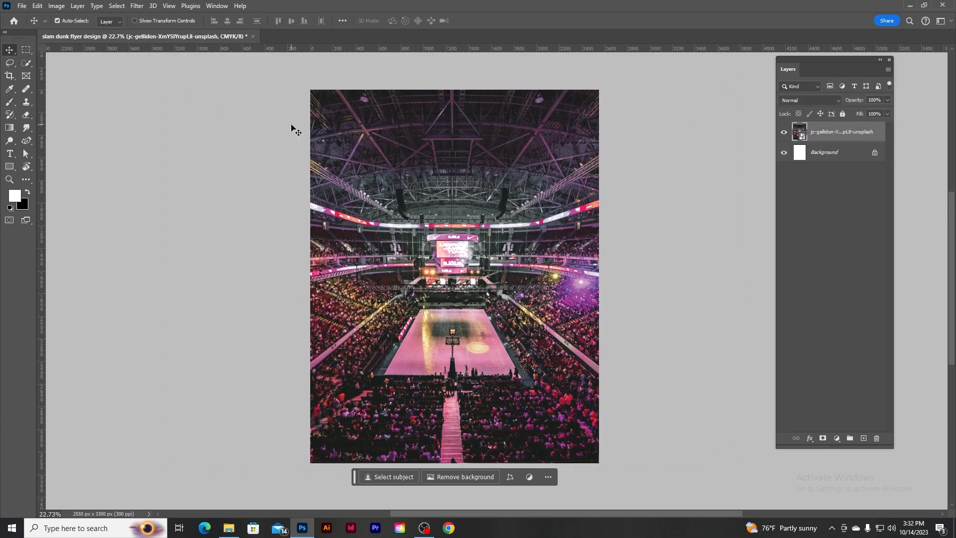
pyautogui.hotkey('ctrl', 'a')
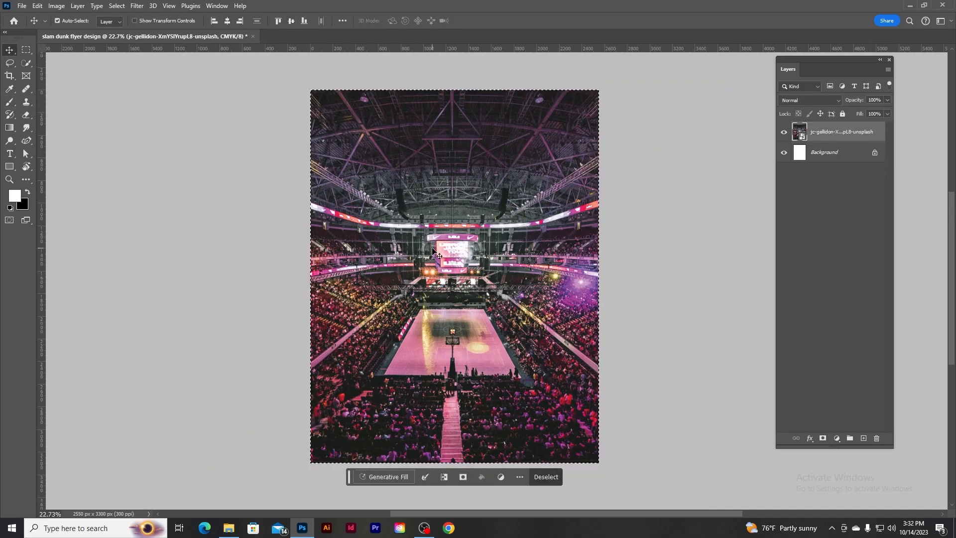
pyautogui.hotkey('ctrl', 'd')
pyautogui.scroll(1, 495, 272)
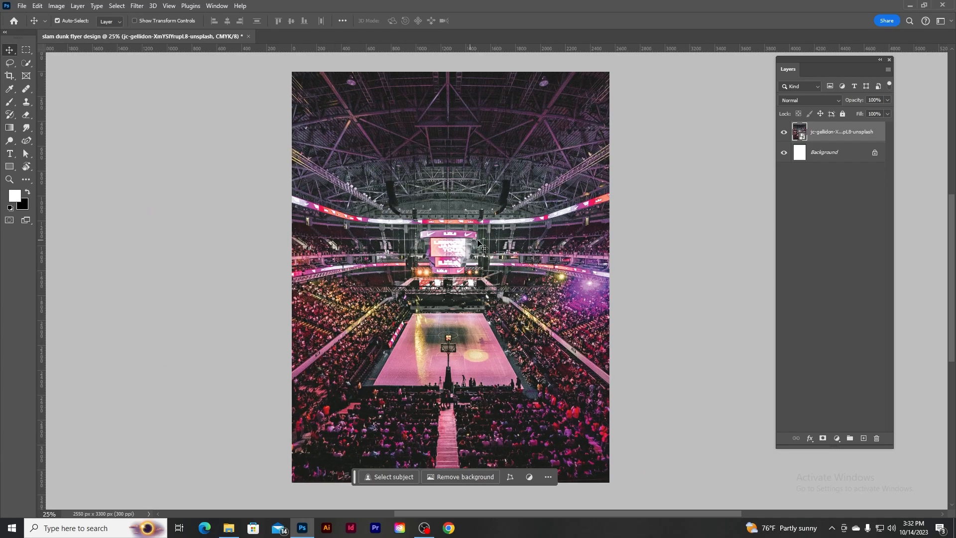
pyautogui.scroll(-1, 460, 243)
pyautogui.scroll(2, 416, 251)
pyautogui.scroll(-2, 416, 250)
pyautogui.scroll(1, 416, 251)
pyautogui.scroll(-2, 416, 251)
pyautogui.scroll(1, 417, 251)
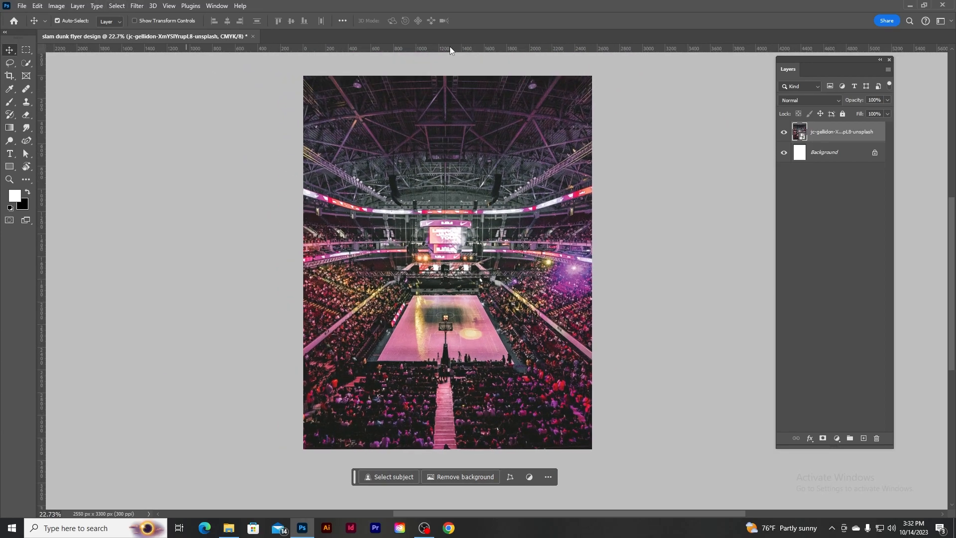
# - Add a Brightness/Contrast adjustment above the arena photo with brightness -67 and contrast 42
pyautogui.click(835, 439)
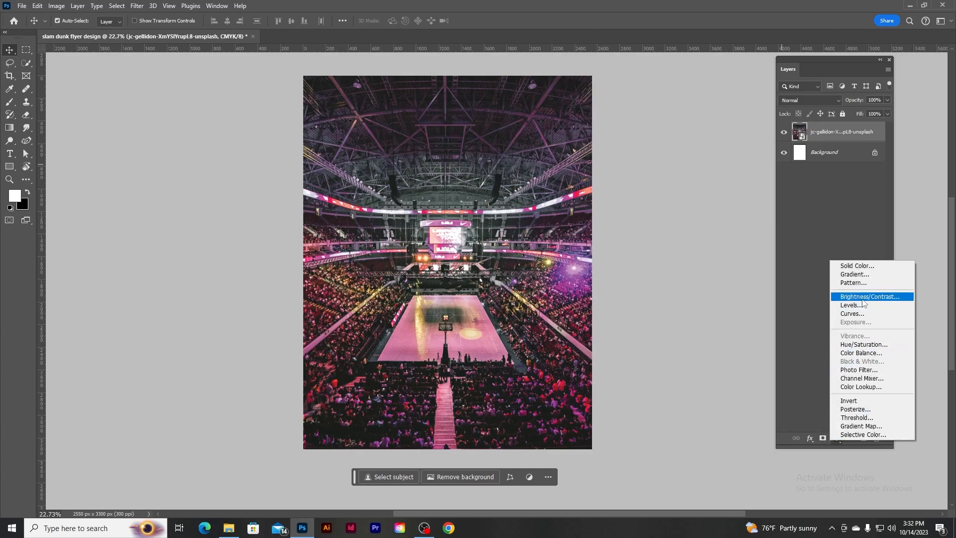
pyautogui.click(834, 57)
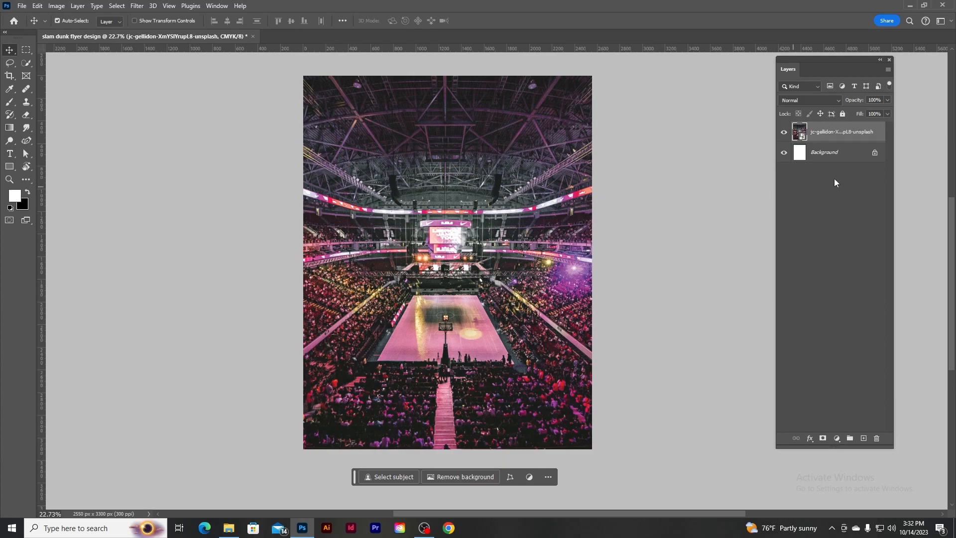
pyautogui.click(837, 438)
pyautogui.click(846, 292)
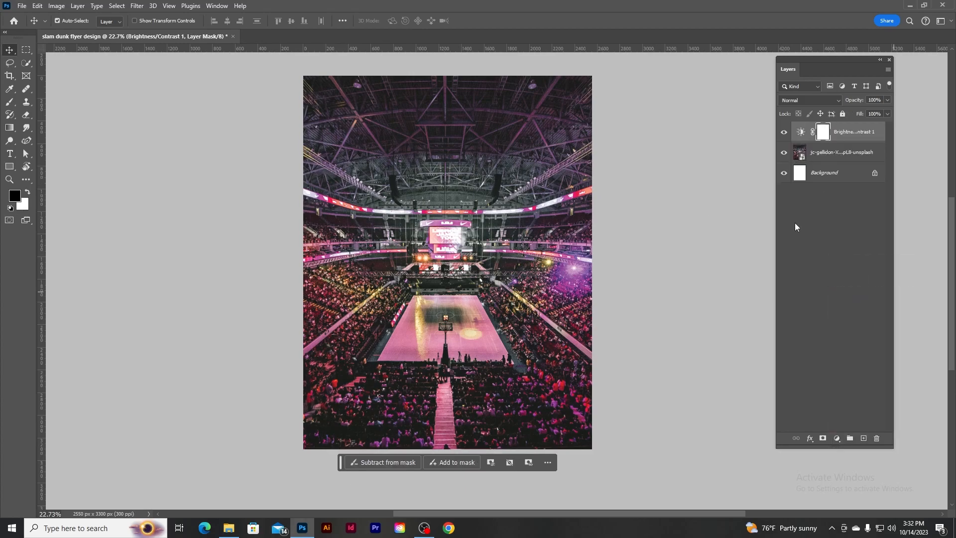
pyautogui.moveTo(741, 161); pyautogui.dragTo(793, 179)
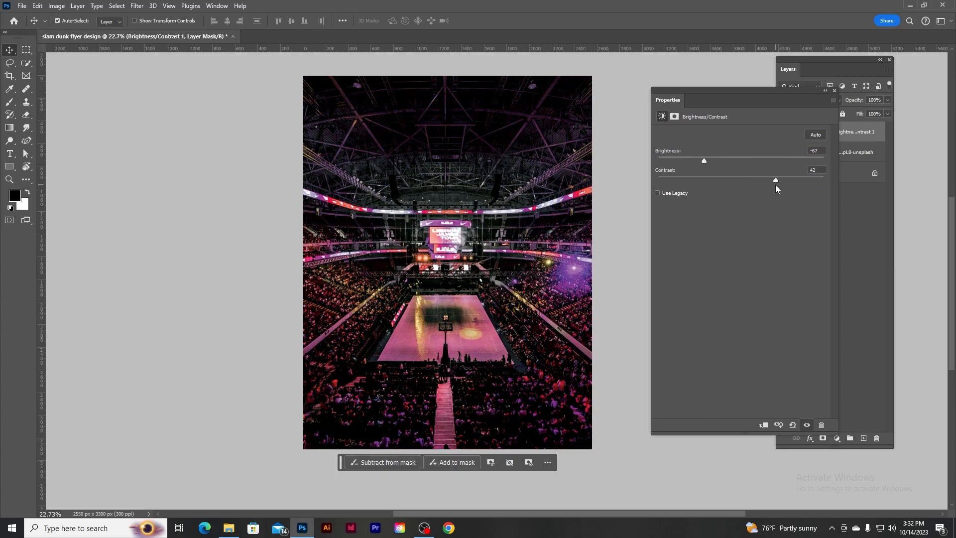
pyautogui.click(835, 90)
# - Add a new layer and paint large soft white spots around the edges of the page with the Brush tool
pyautogui.click(862, 438)
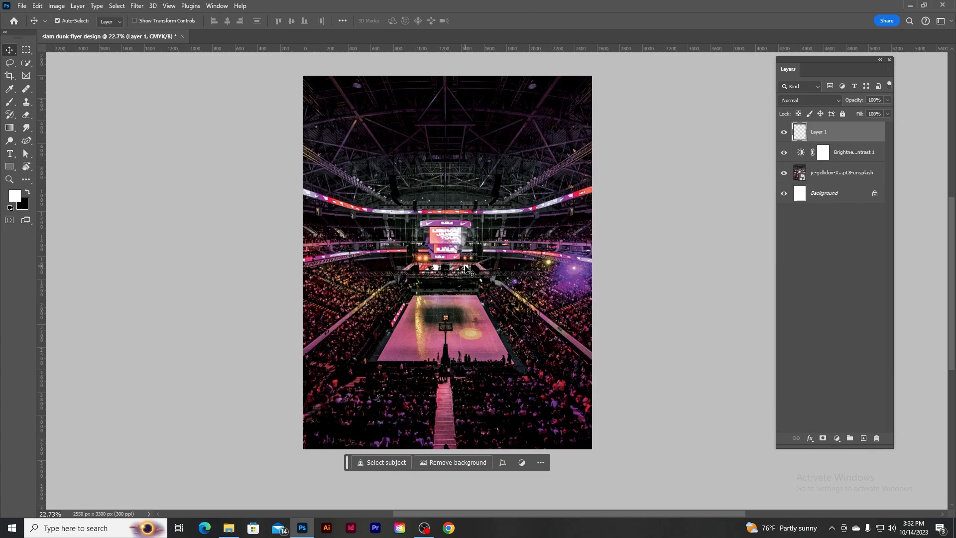
pyautogui.click(10, 101)
pyautogui.moveTo(498, 119); pyautogui.dragTo(552, 159)
pyautogui.moveTo(343, 232); pyautogui.dragTo(341, 269)
pyautogui.moveTo(354, 426); pyautogui.dragTo(392, 438)
pyautogui.moveTo(518, 351); pyautogui.dragTo(563, 416)
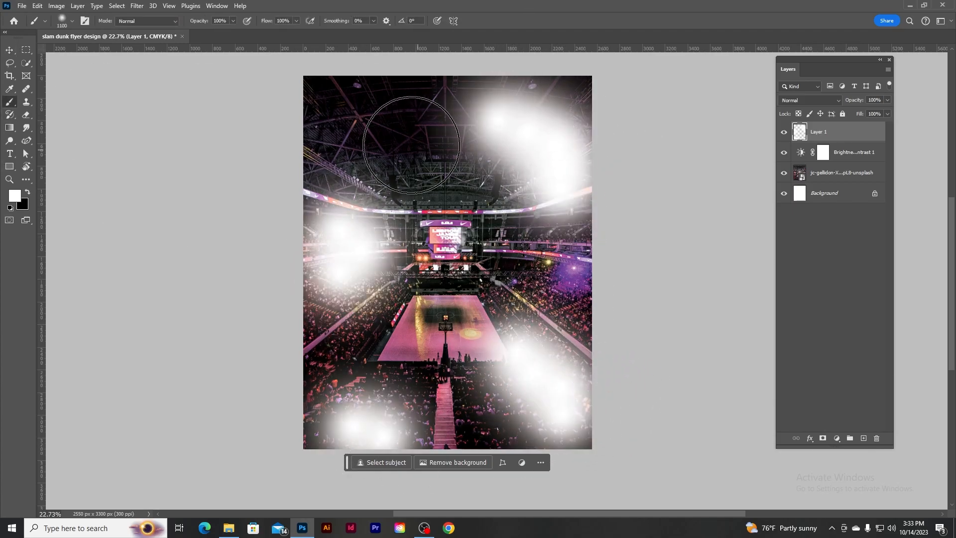
pyautogui.click(411, 145)
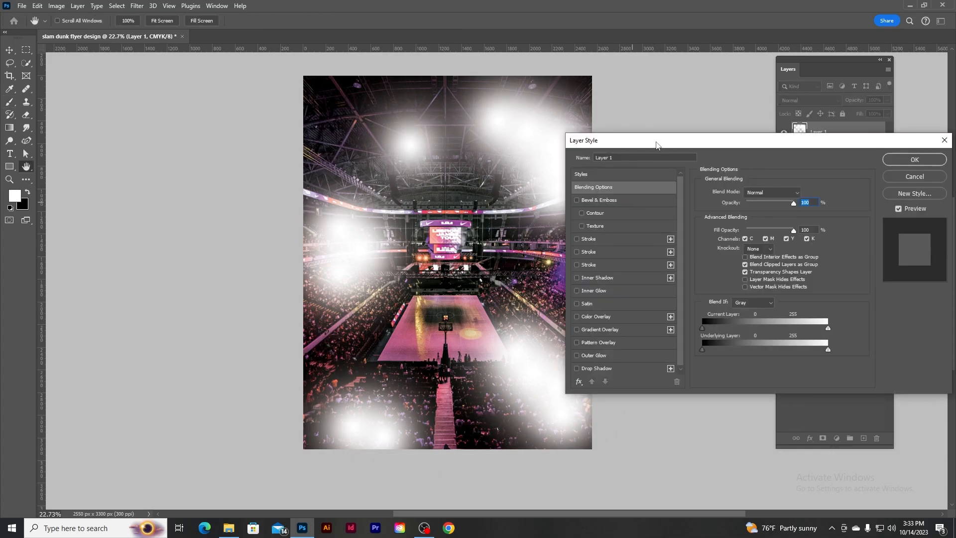
# - Apply a red-to-purple Gradient Overlay from the Reds presets to the painted spots layer
pyautogui.moveTo(655, 141); pyautogui.dragTo(592, 97)
pyautogui.click(541, 287)
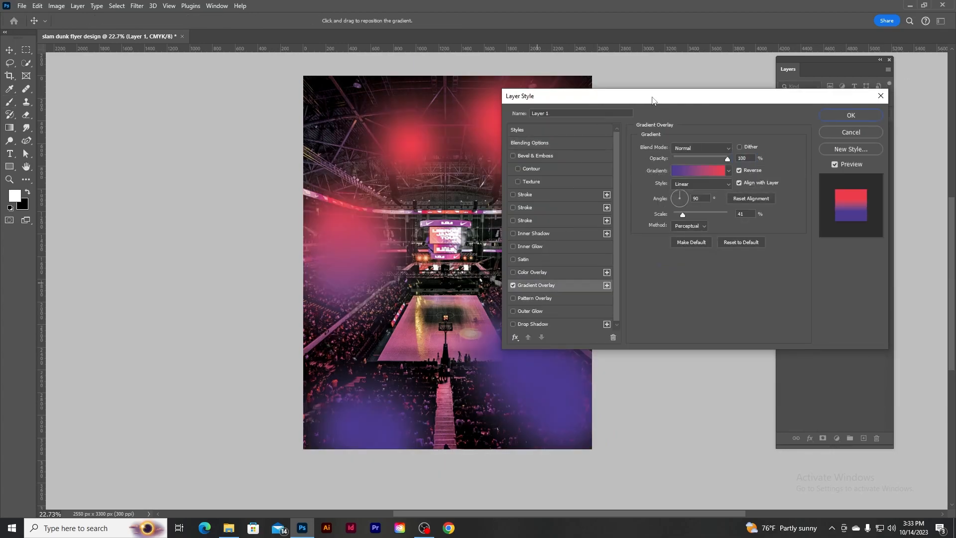
pyautogui.moveTo(636, 99); pyautogui.dragTo(596, 116)
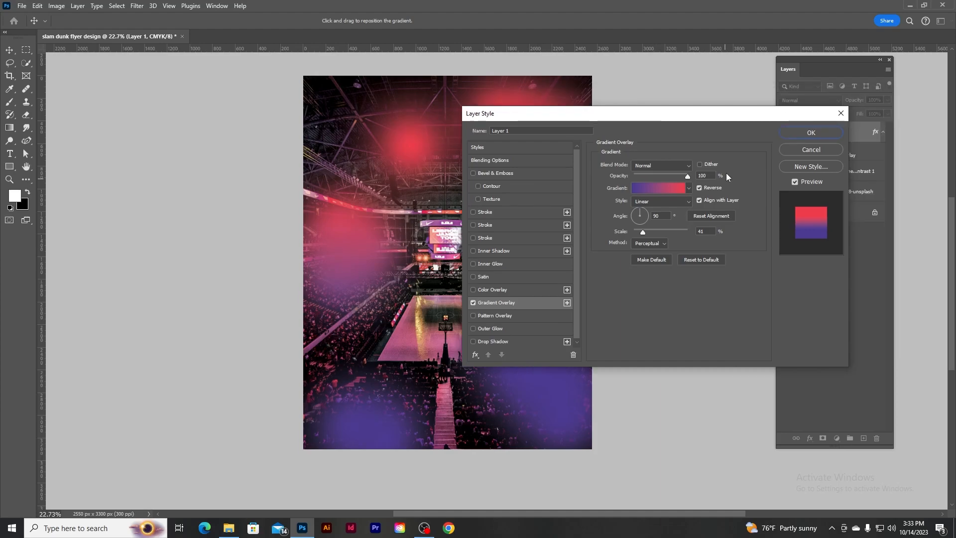
pyautogui.click(689, 190)
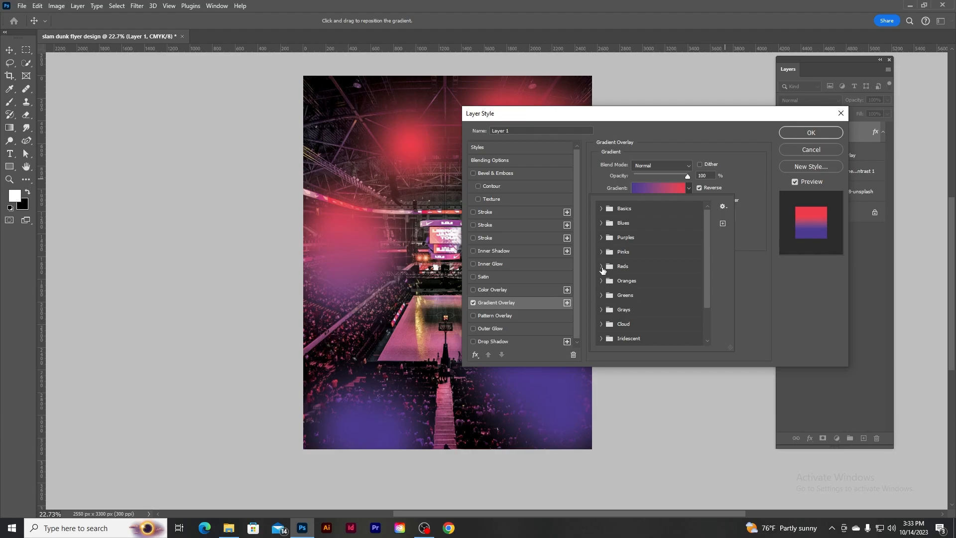
pyautogui.click(602, 268)
pyautogui.click(614, 297)
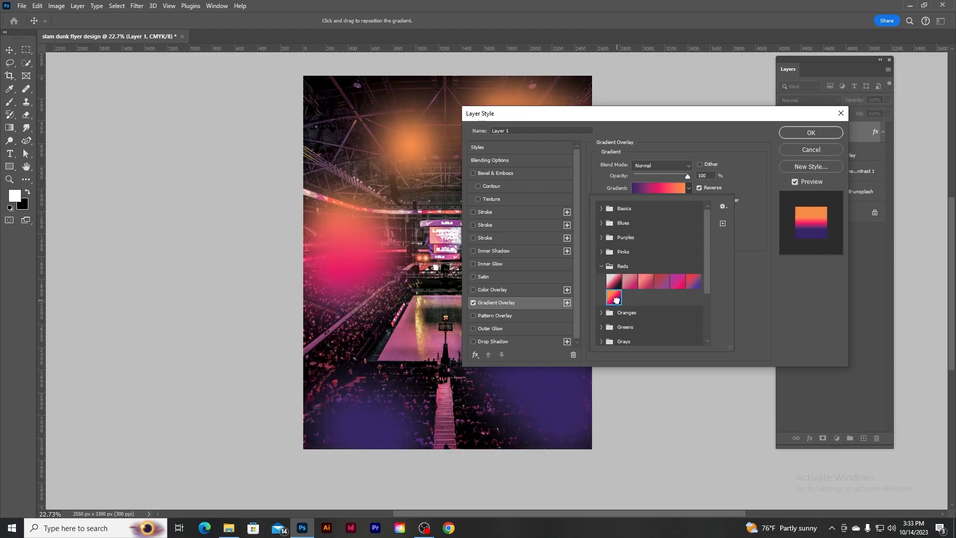
pyautogui.click(694, 283)
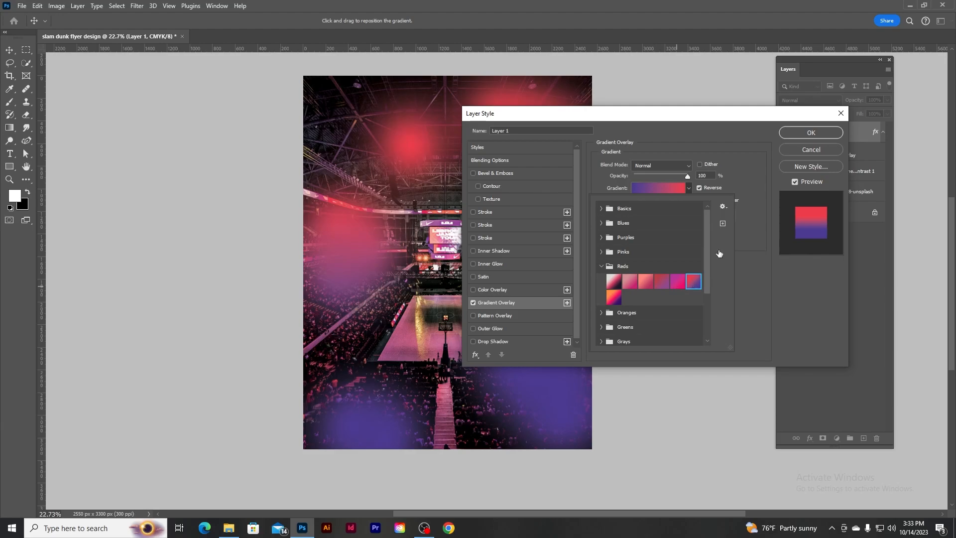
pyautogui.click(810, 133)
# - Apply a strong Gaussian Blur to the painted spots layer to spread the colours softly across the page
pyautogui.click(137, 5)
pyautogui.moveTo(150, 132)
pyautogui.click(285, 170)
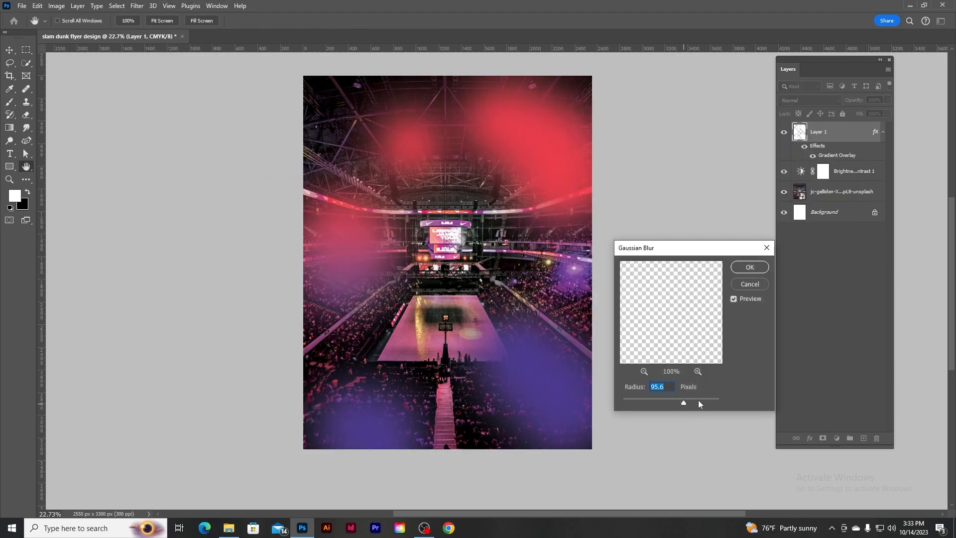
pyautogui.click(749, 267)
# - Try blend modes such as Darken and Darker Color on the blurred colour layer
pyautogui.press('b')
pyautogui.click(809, 100)
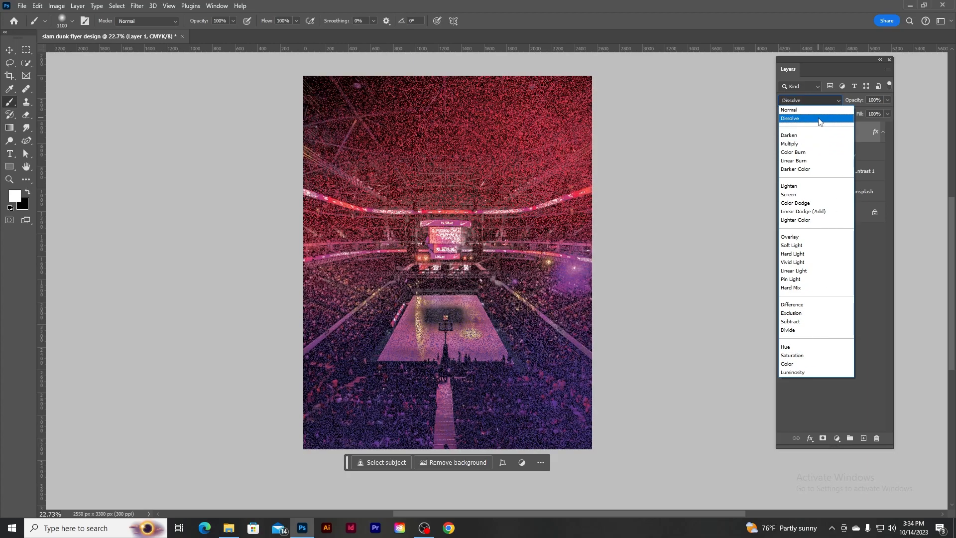
pyautogui.click(796, 136)
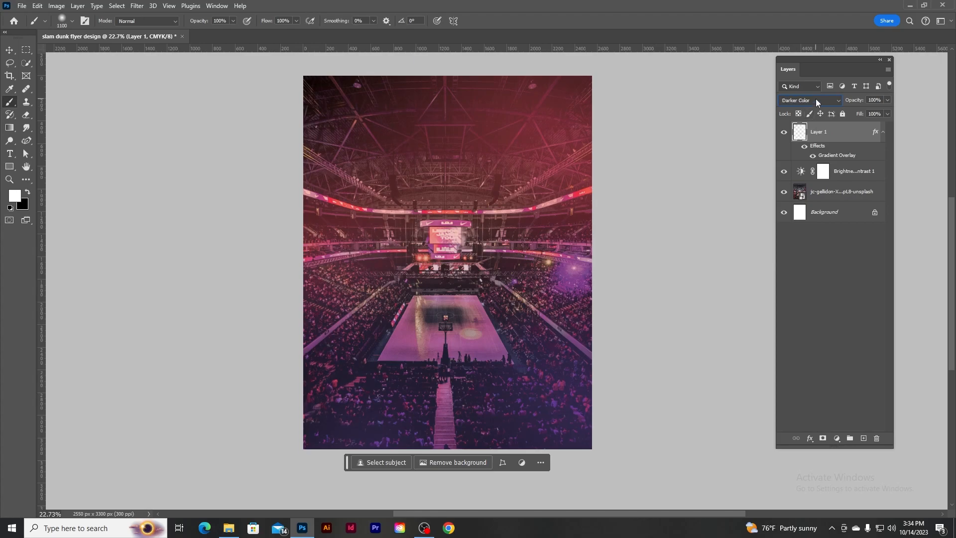
pyautogui.click(816, 103)
pyautogui.click(816, 101)
# - Add an empty layer on top and a dark purple solid colour fill layer directly above the background
pyautogui.click(863, 437)
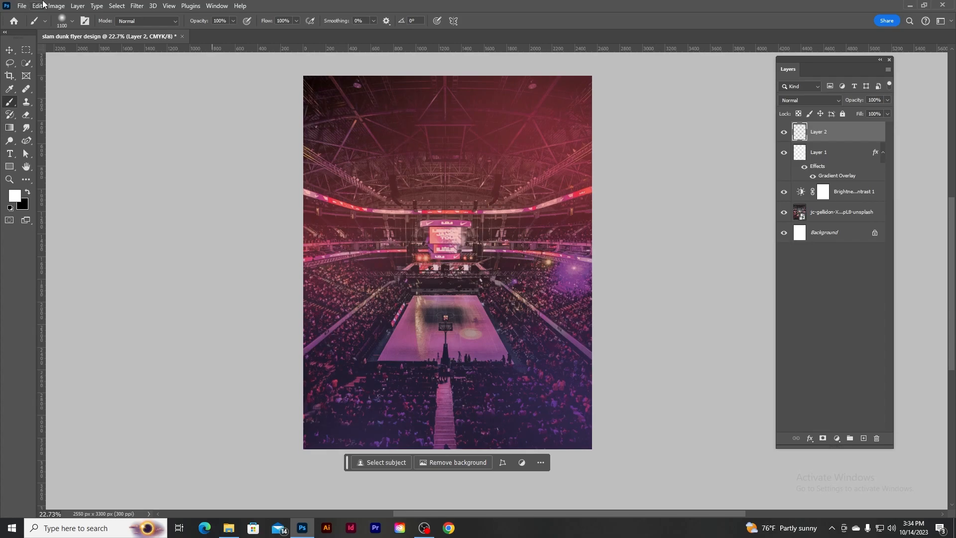
pyautogui.click(824, 233)
pyautogui.click(837, 438)
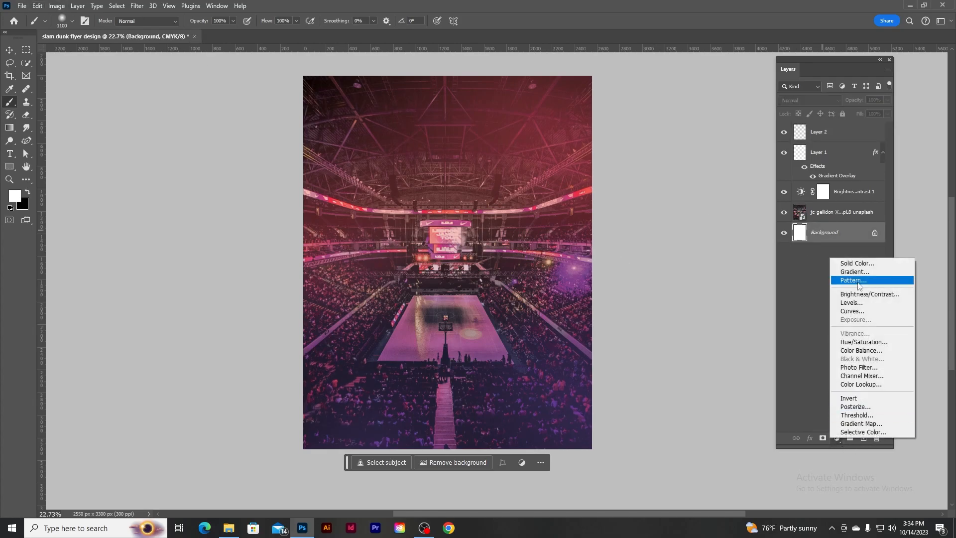
pyautogui.click(847, 267)
pyautogui.click(518, 376)
pyautogui.click(917, 199)
# - Keep the arena photo's blend mode at Normal, lower its opacity over the purple fill, and select the empty top layer
pyautogui.click(809, 100)
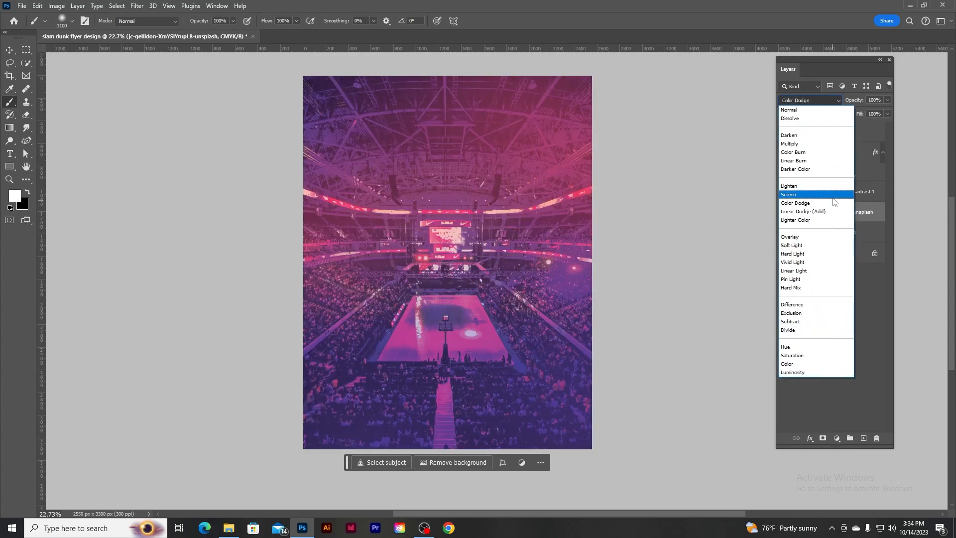
pyautogui.click(795, 110)
pyautogui.moveTo(831, 105); pyautogui.dragTo(839, 104)
pyautogui.click(840, 133)
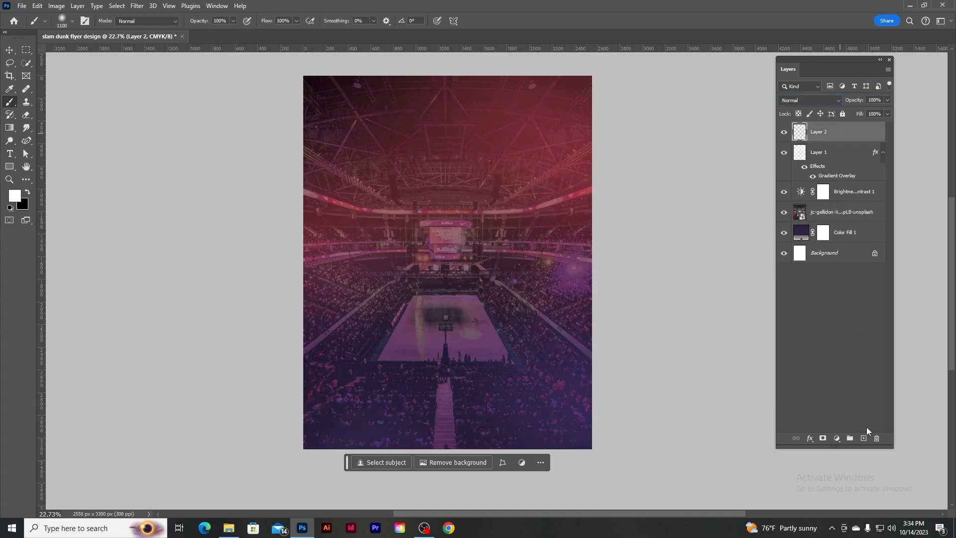
# - Open the basketball player photo from the slam dunk folder as a separate document
pyautogui.click(22, 6)
pyautogui.click(30, 29)
pyautogui.doubleClick(229, 80)
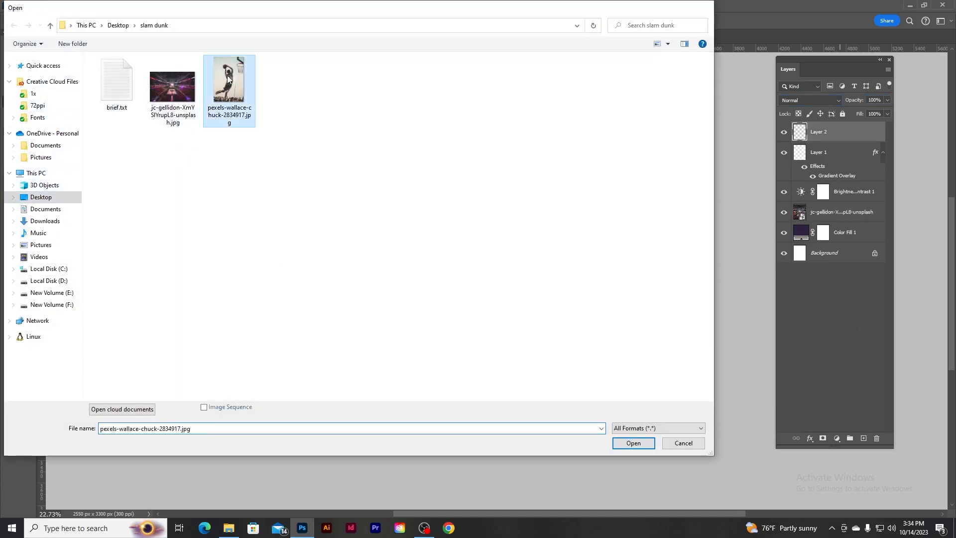
# - Open the Filter Gallery on the player photo and preview Artistic filters such as Colored Pencil, Cutout, Dry Brush, Film Grain and Fresco
pyautogui.click(137, 6)
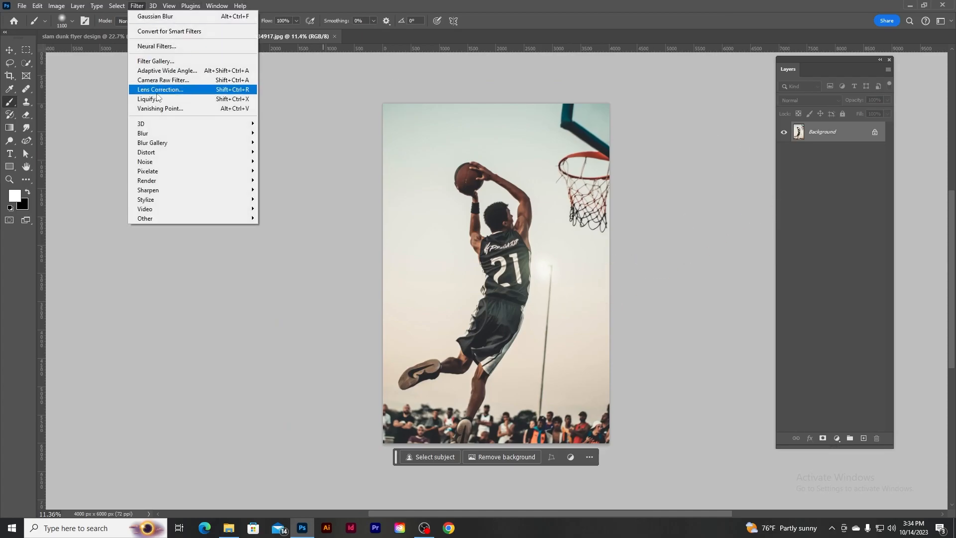
pyautogui.click(168, 62)
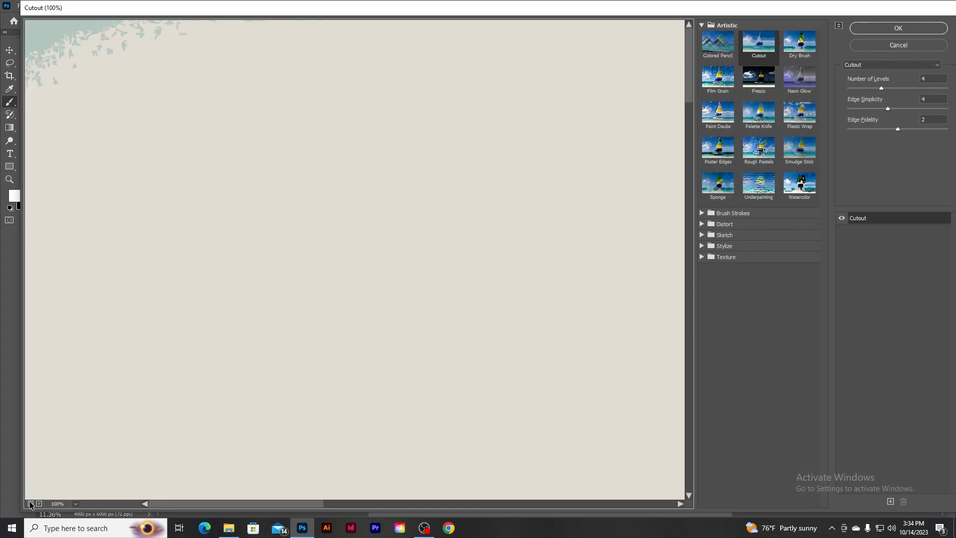
pyautogui.click(31, 504)
pyautogui.click(30, 504)
pyautogui.click(717, 43)
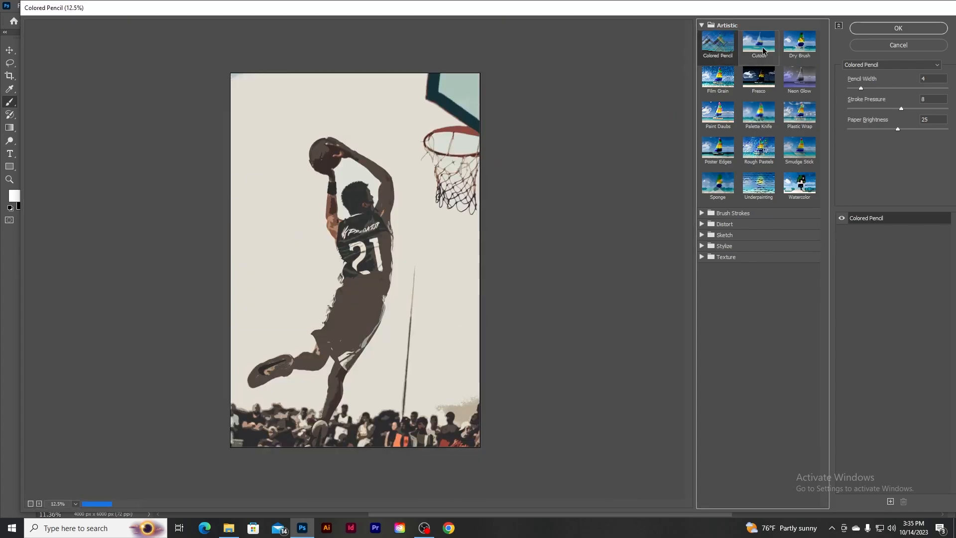
pyautogui.click(764, 49)
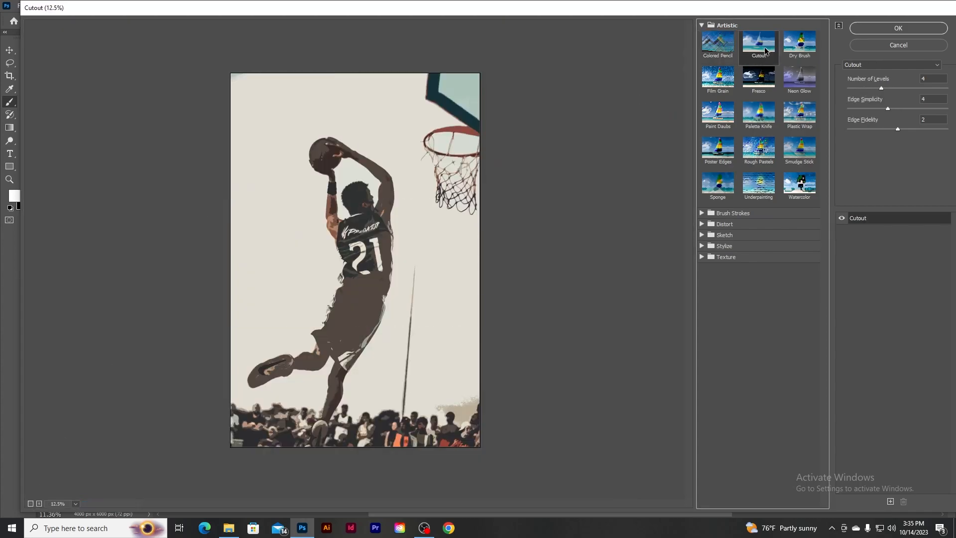
pyautogui.click(803, 48)
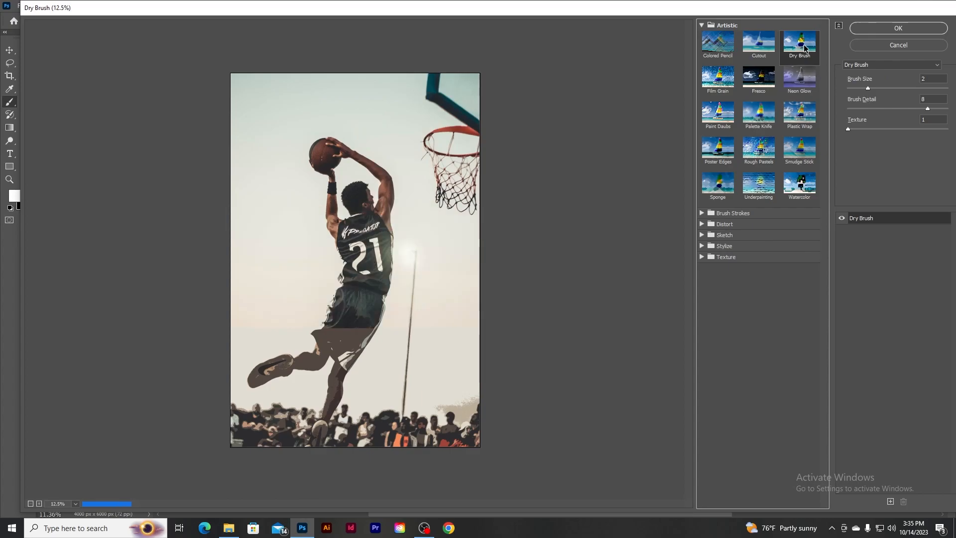
pyautogui.click(723, 80)
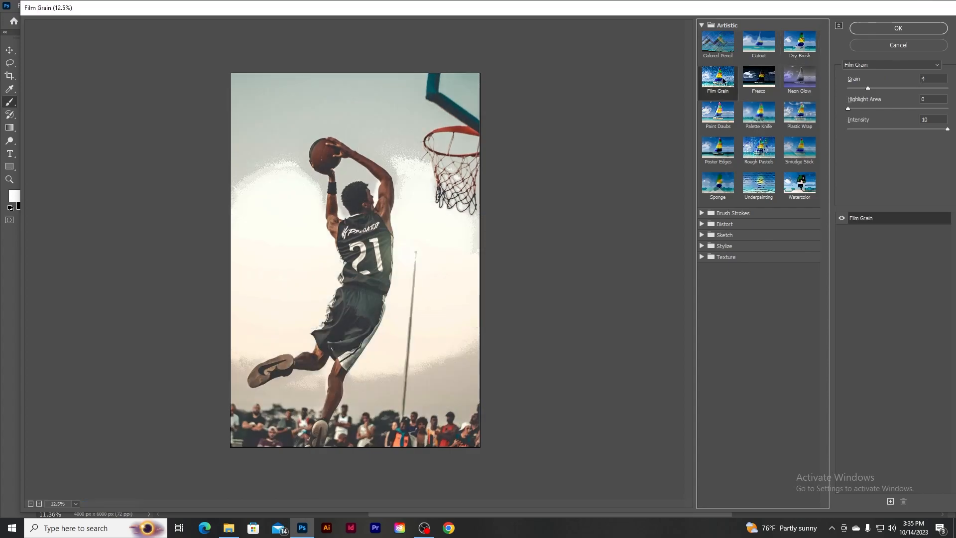
pyautogui.click(758, 80)
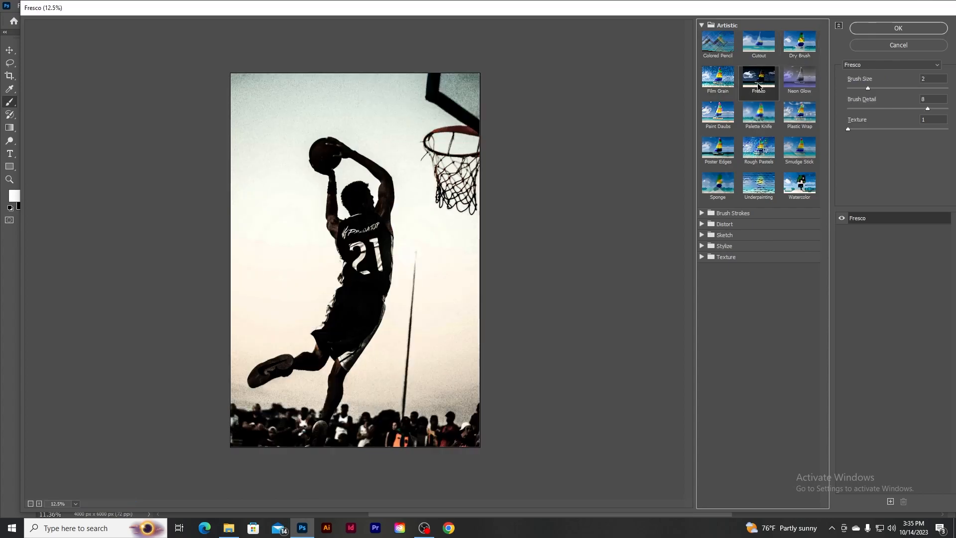
pyautogui.click(798, 85)
# - Preview the remaining Artistic filters on the photo, from Paint Daubs and Palette Knife through Poster Edges, Smudge Stick and Sponge
pyautogui.click(718, 112)
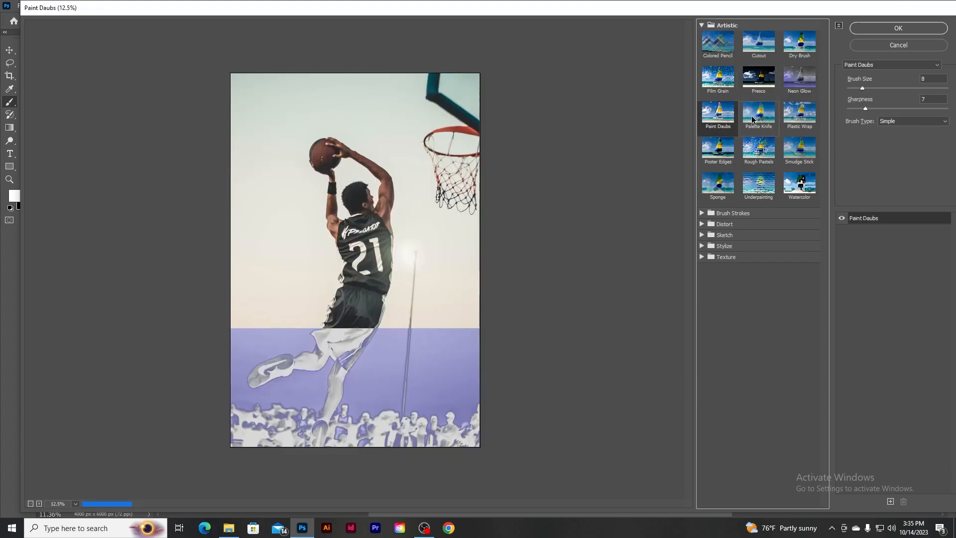
pyautogui.click(753, 120)
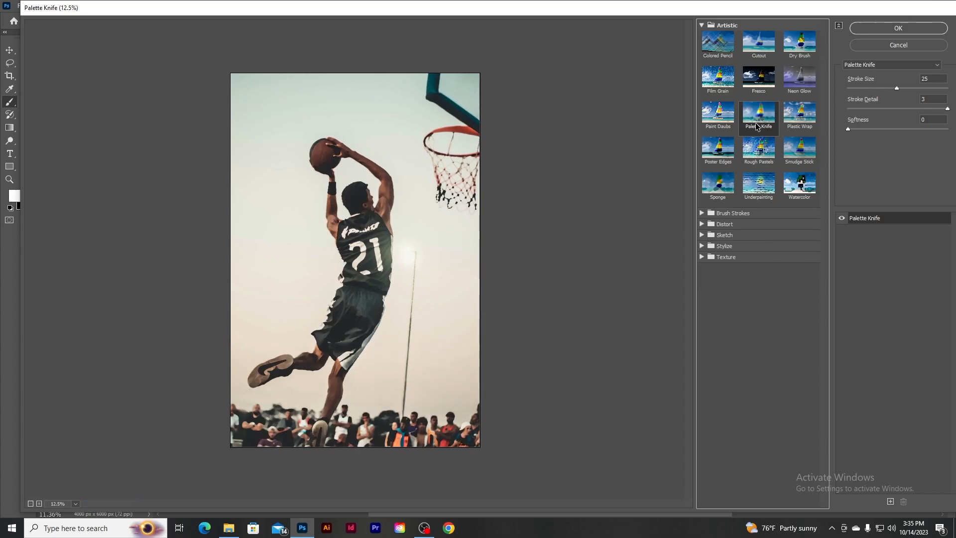
pyautogui.click(799, 113)
pyautogui.click(719, 149)
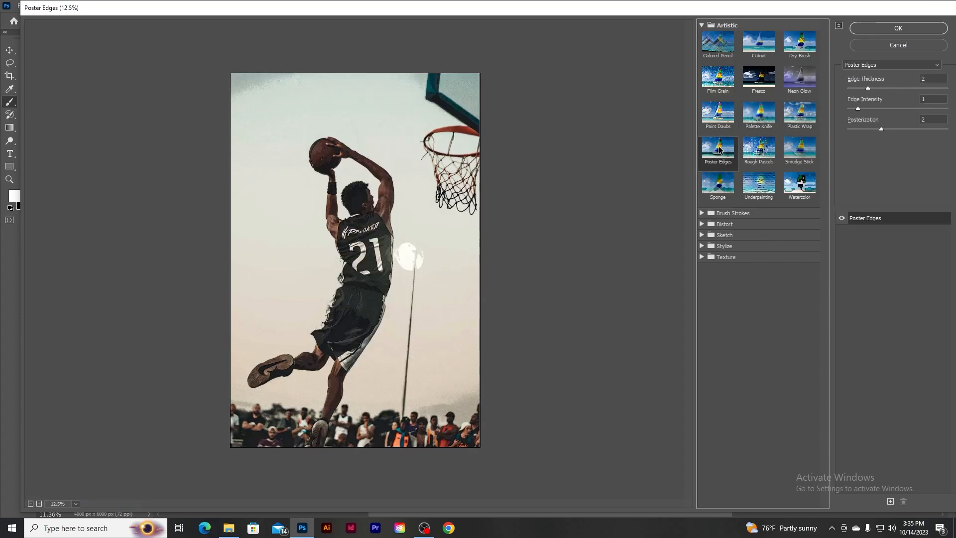
pyautogui.click(759, 147)
pyautogui.click(800, 157)
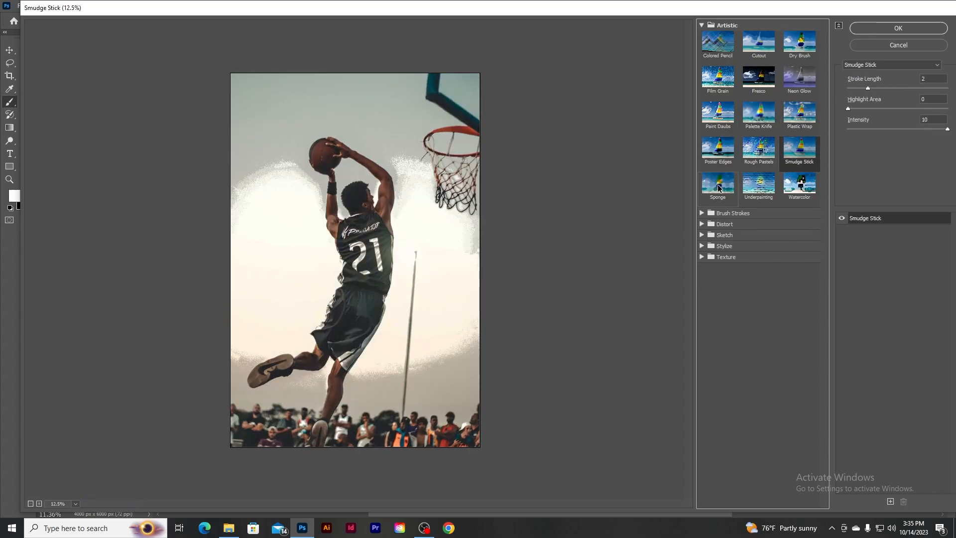
pyautogui.click(719, 188)
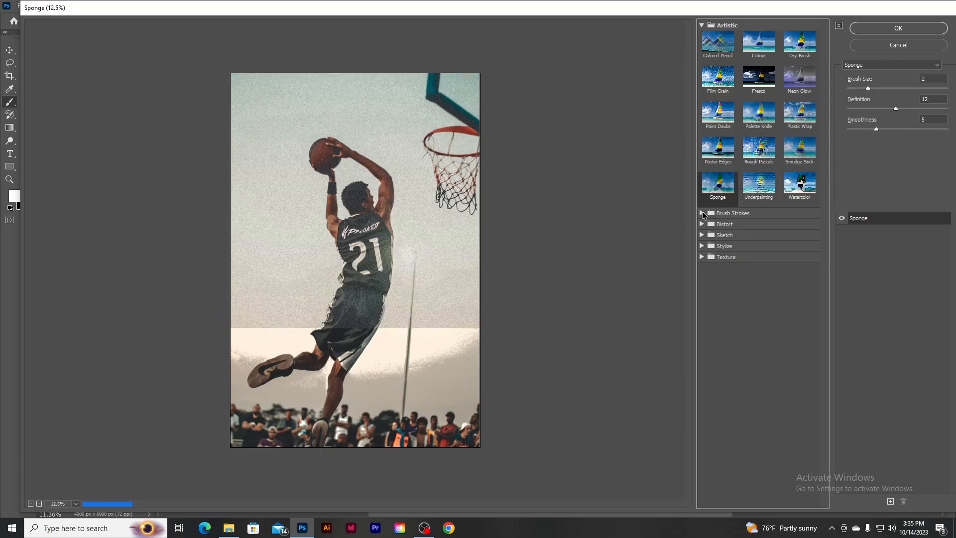
# - Preview the Accented Edges, Angled Strokes and Ink Outlines filters from the Brush Strokes category on the photo
pyautogui.click(703, 214)
pyautogui.click(719, 234)
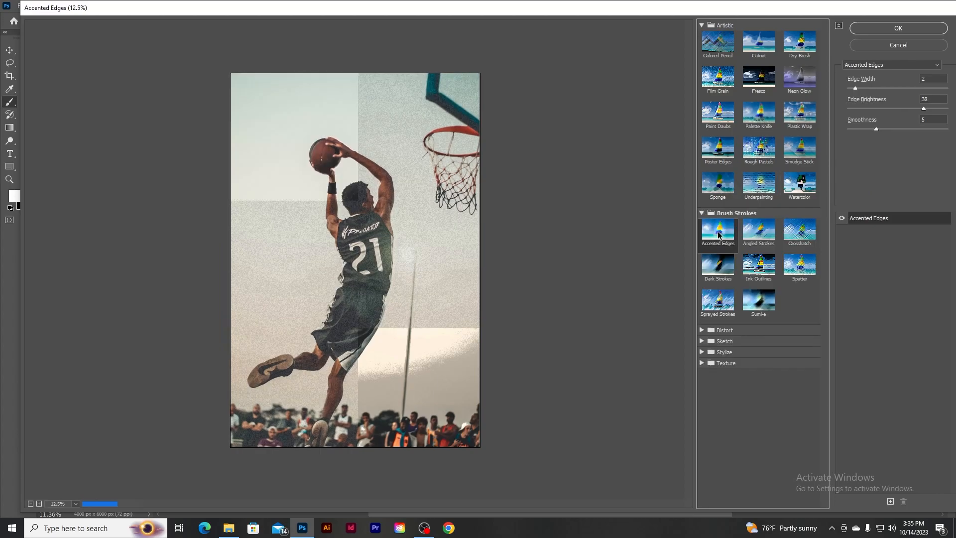
pyautogui.click(748, 238)
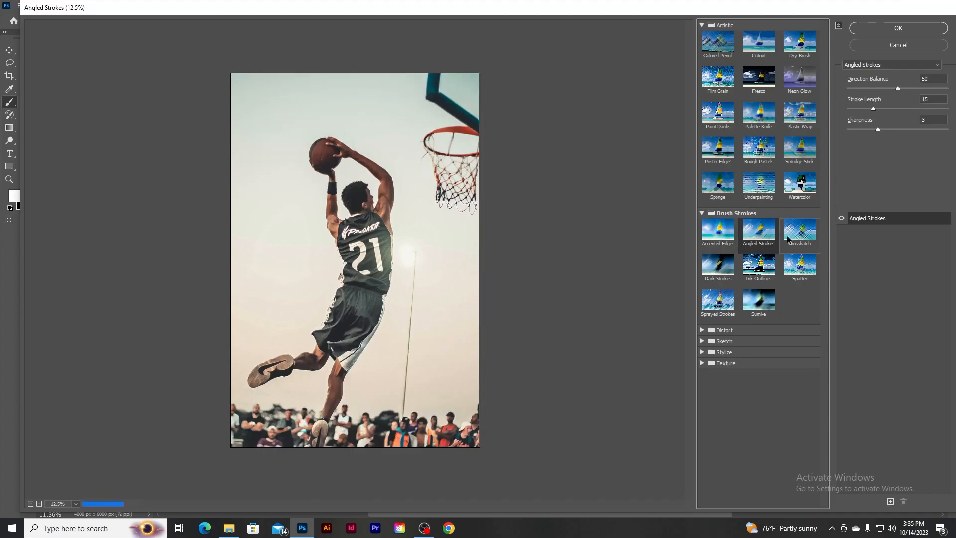
pyautogui.click(759, 271)
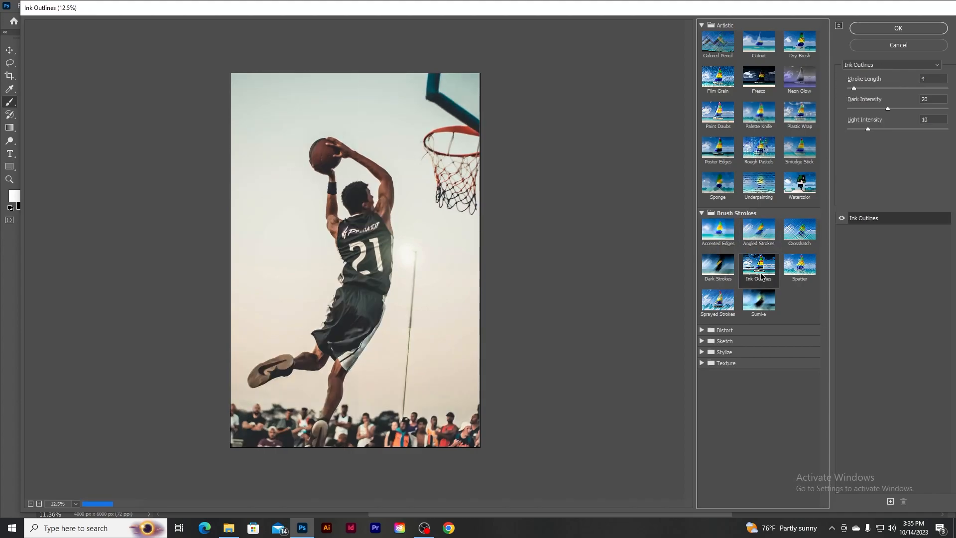
# - Preview the Diffuse Glow distortion and Sketch filters such as Conté Crayon, Photocopy and Stamp on the player photo
pyautogui.click(701, 331)
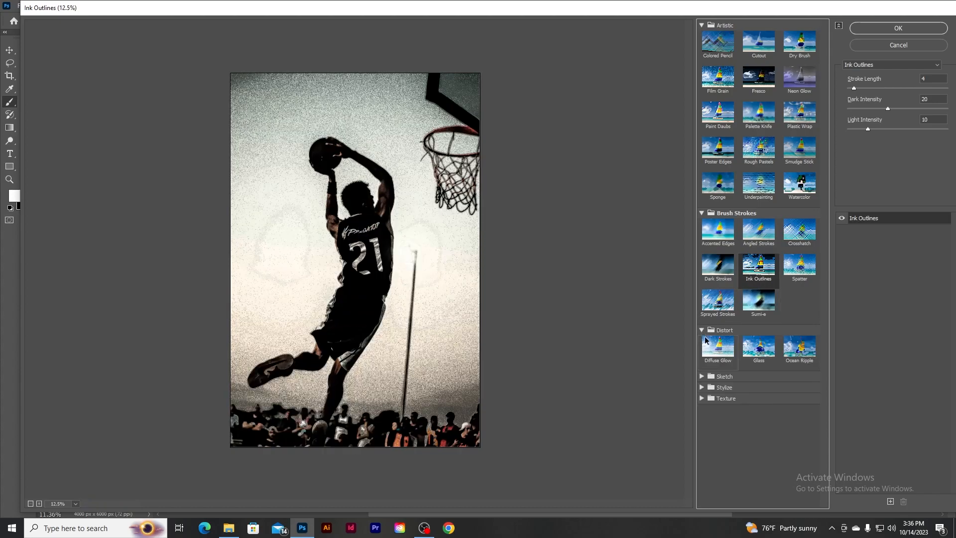
pyautogui.click(710, 343)
pyautogui.click(702, 376)
pyautogui.click(718, 392)
pyautogui.click(756, 434)
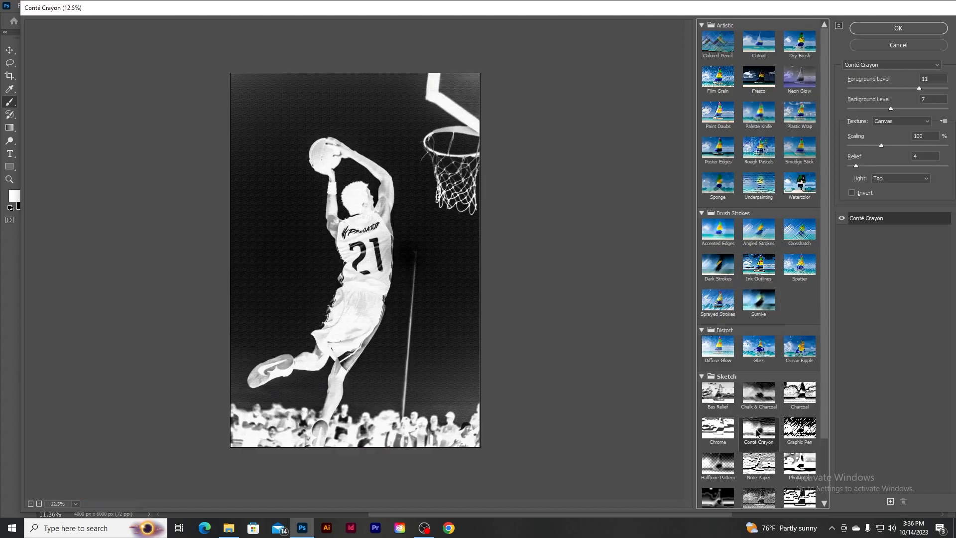
pyautogui.scroll(-2, 756, 434)
pyautogui.click(799, 390)
pyautogui.click(799, 428)
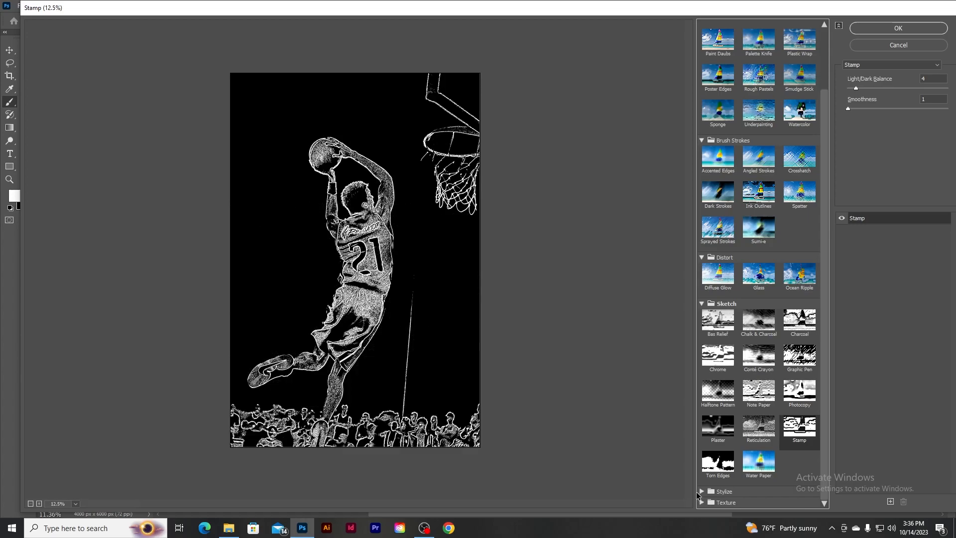
# - Expand the Stylize and Texture categories and preview the Stained Glass and Grain filters on the photo
pyautogui.click(702, 491)
pyautogui.click(702, 502)
pyautogui.click(758, 482)
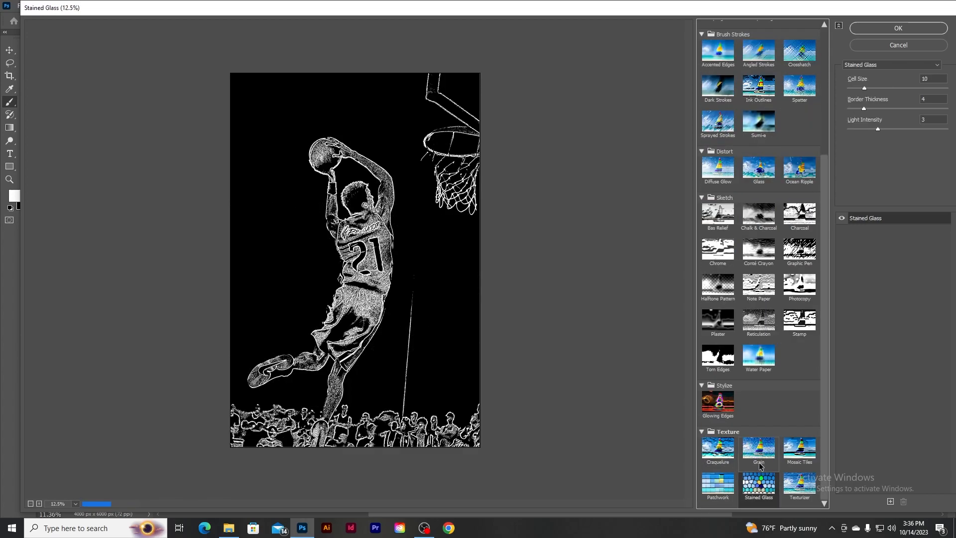
pyautogui.click(761, 447)
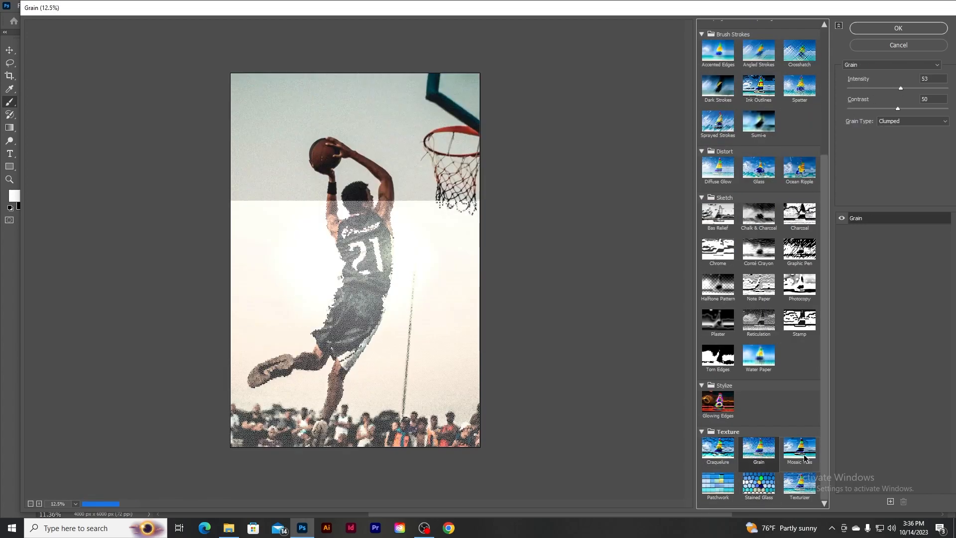
# - Compare the Cutout, Colored Pencil and Dry Brush filters once more, and leave the Filter Gallery without applying any filter
pyautogui.scroll(10, 759, 299)
pyautogui.click(758, 42)
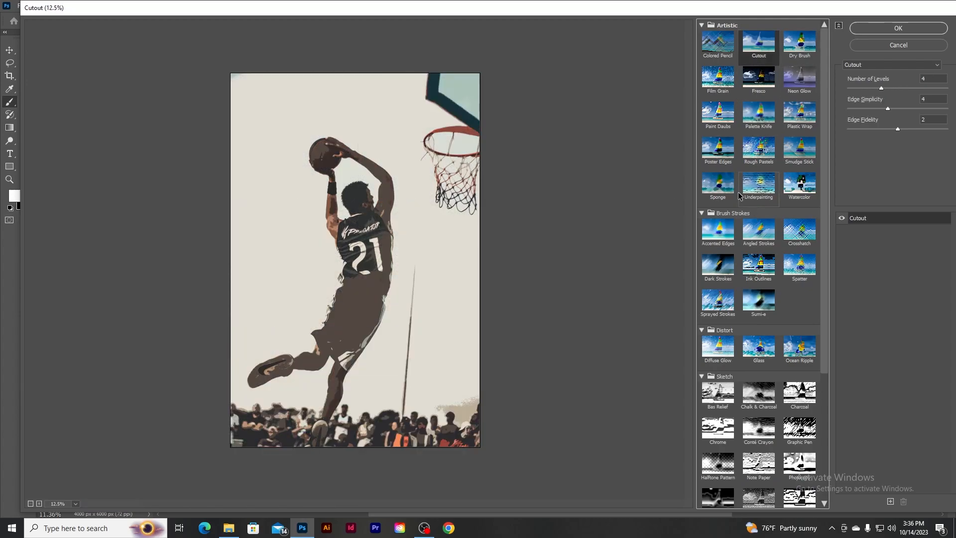
pyautogui.click(718, 44)
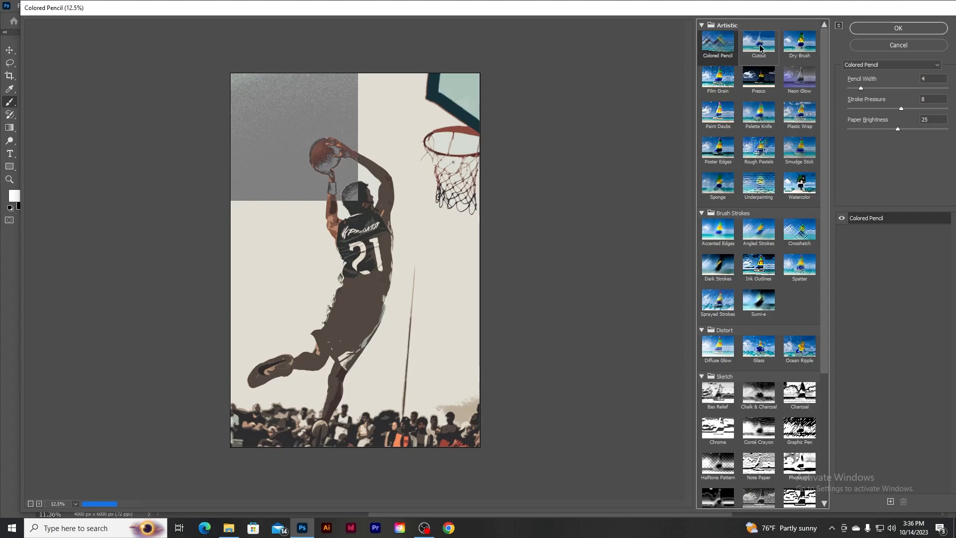
pyautogui.click(803, 52)
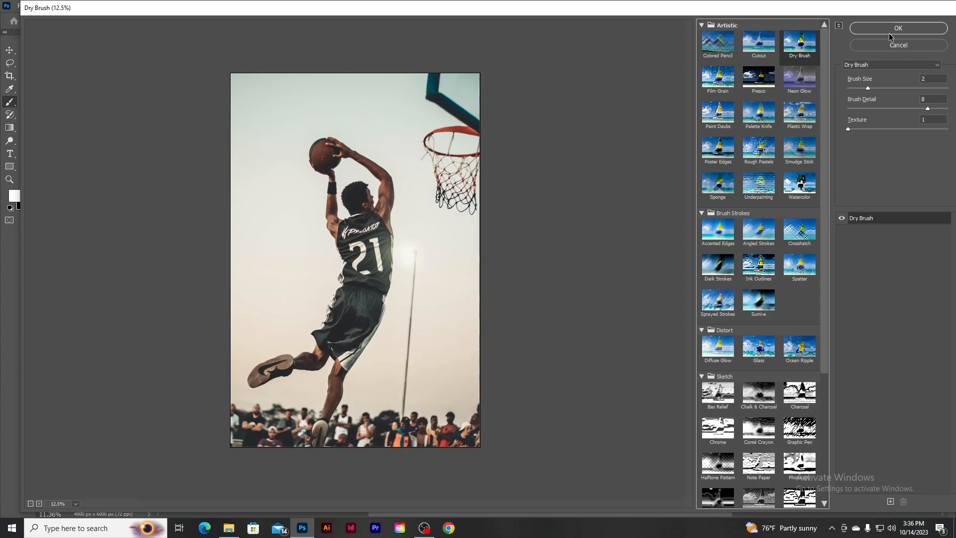
pyautogui.click(898, 46)
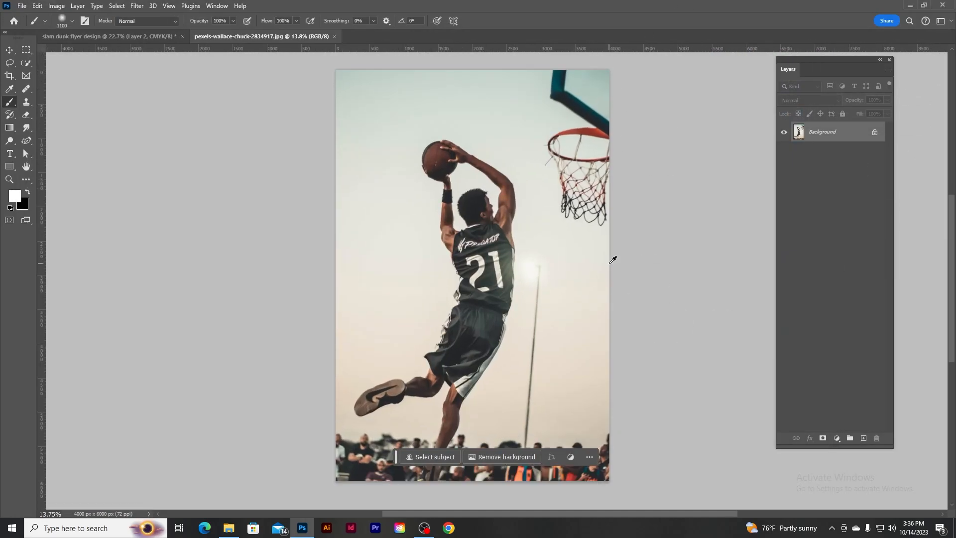
# - Move the contextual task bar off the player photo onto the empty area beside it
pyautogui.moveTo(395, 457); pyautogui.dragTo(37, 228)
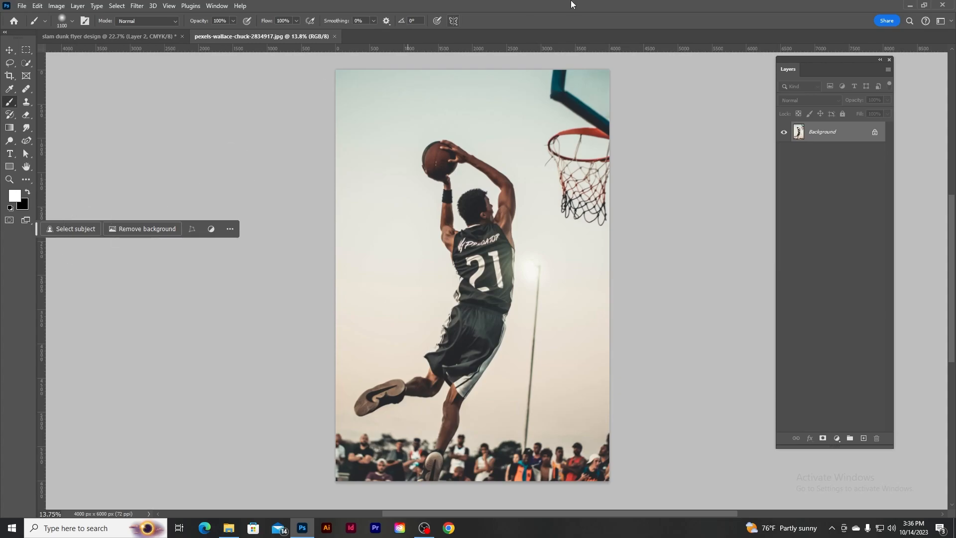
pyautogui.scroll(-2, 614, 204)
pyautogui.scroll(3, 613, 203)
pyautogui.scroll(-1, 613, 203)
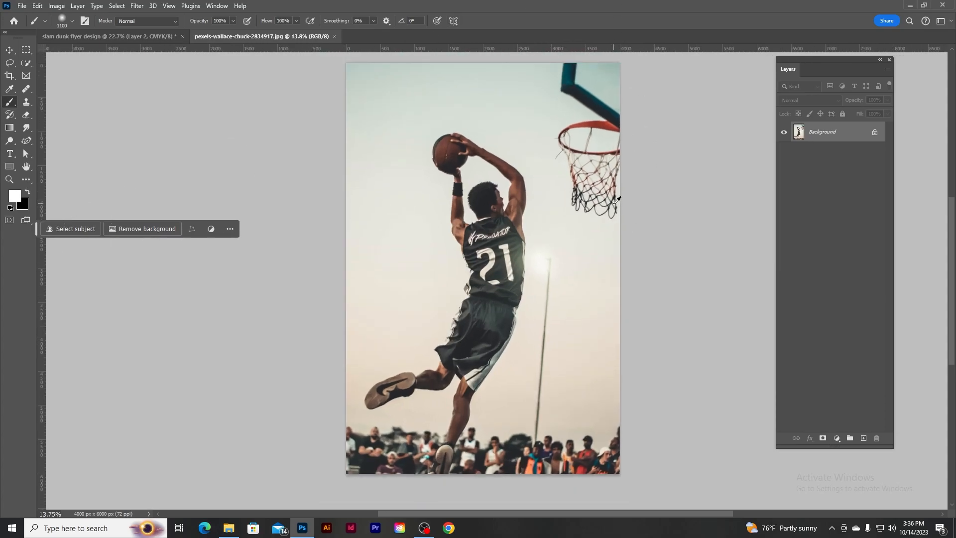
pyautogui.scroll(-1, 617, 199)
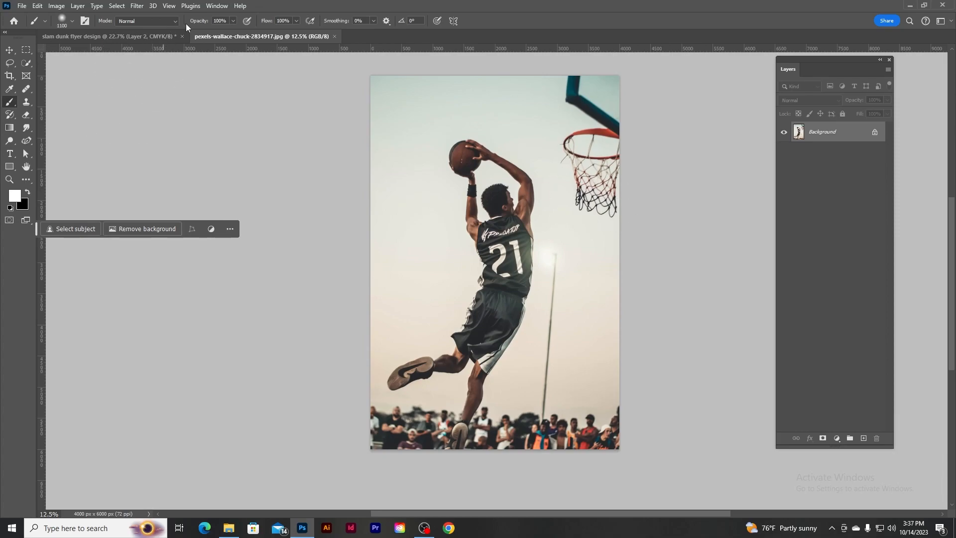
pyautogui.scroll(1, 560, 229)
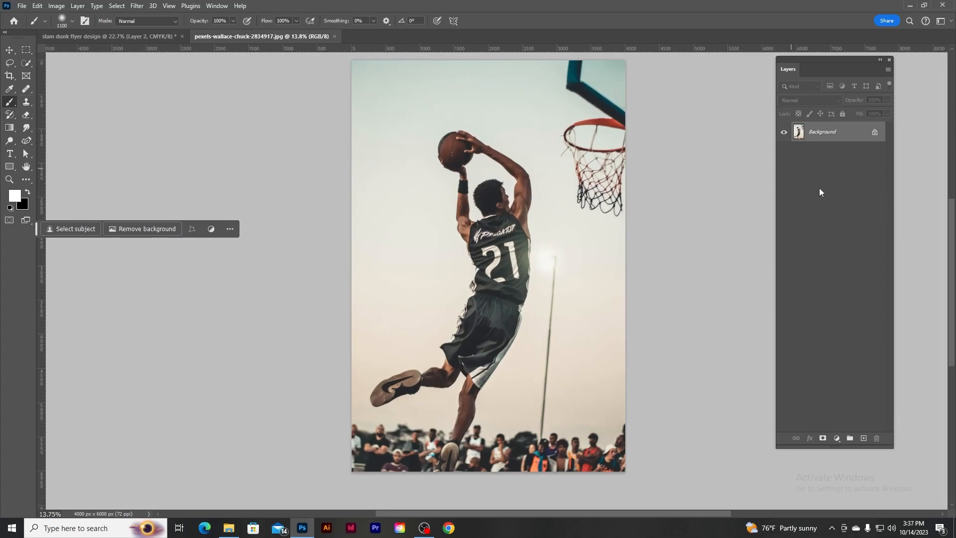
# - Add a Brightness/Contrast adjustment layer above the player photo with brightness set to 32
pyautogui.click(837, 438)
pyautogui.click(871, 294)
pyautogui.moveTo(741, 158); pyautogui.dragTo(758, 161)
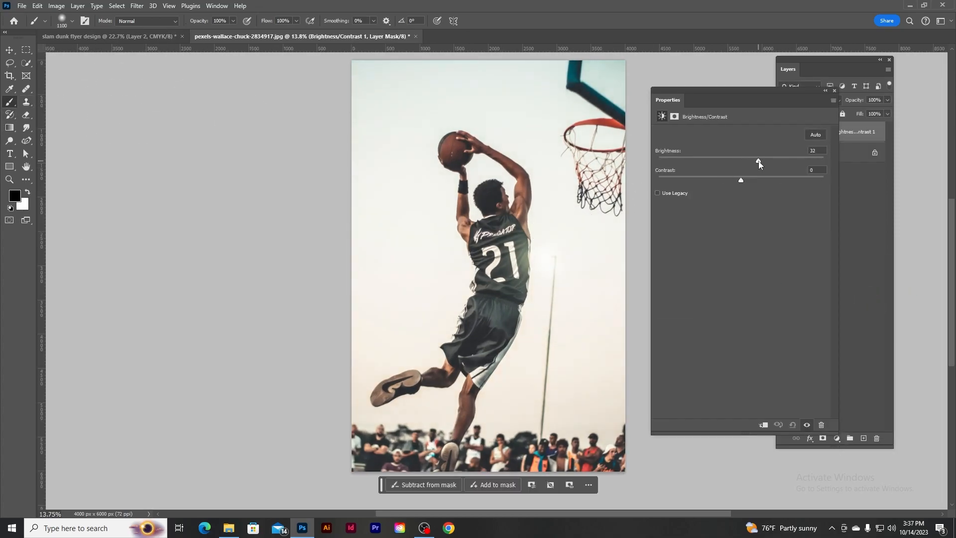
pyautogui.click(835, 92)
# - Combine the Brightness/Contrast adjustment and the Background photo layer into one smart object
pyautogui.keyDown('shift'); pyautogui.click(835, 155); pyautogui.keyUp('shift')
pyautogui.rightClick(835, 155)
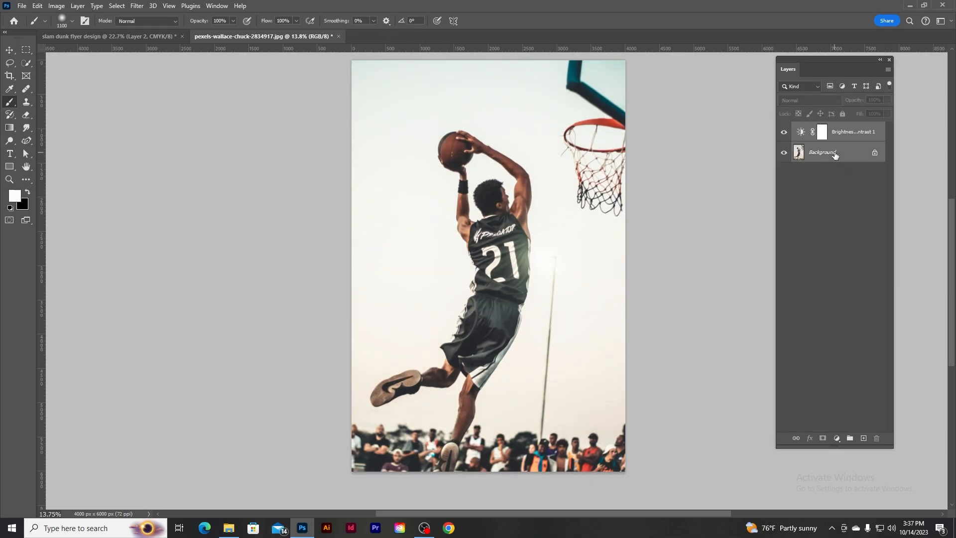
pyautogui.click(866, 226)
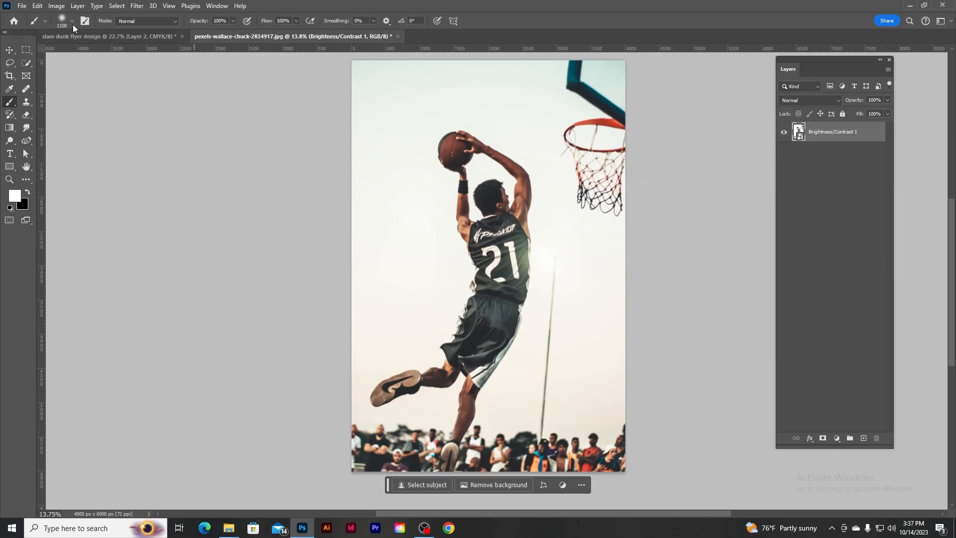
# - Select the basketball player with Select Subject and mask out the rest of the photo with a layer mask
pyautogui.press('w')
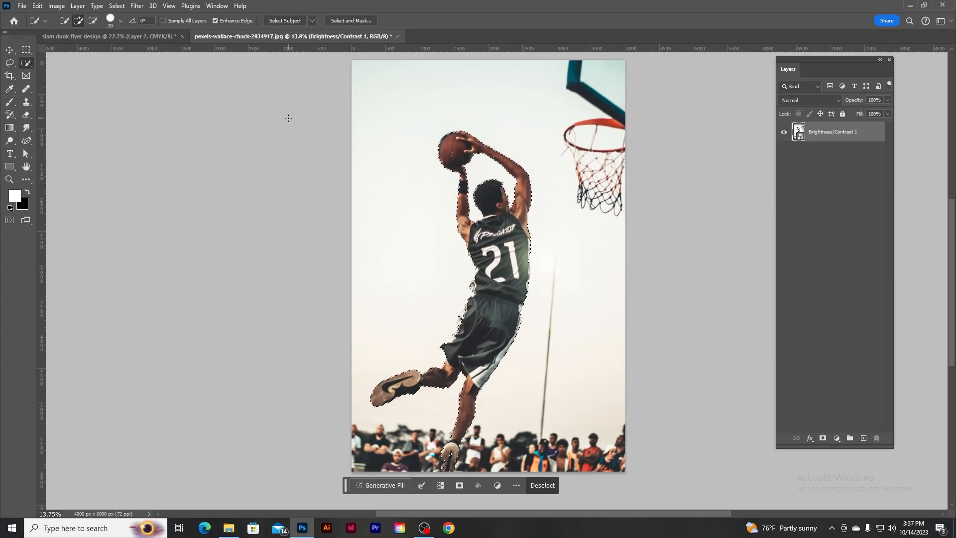
pyautogui.scroll(-1, 289, 118)
pyautogui.click(822, 438)
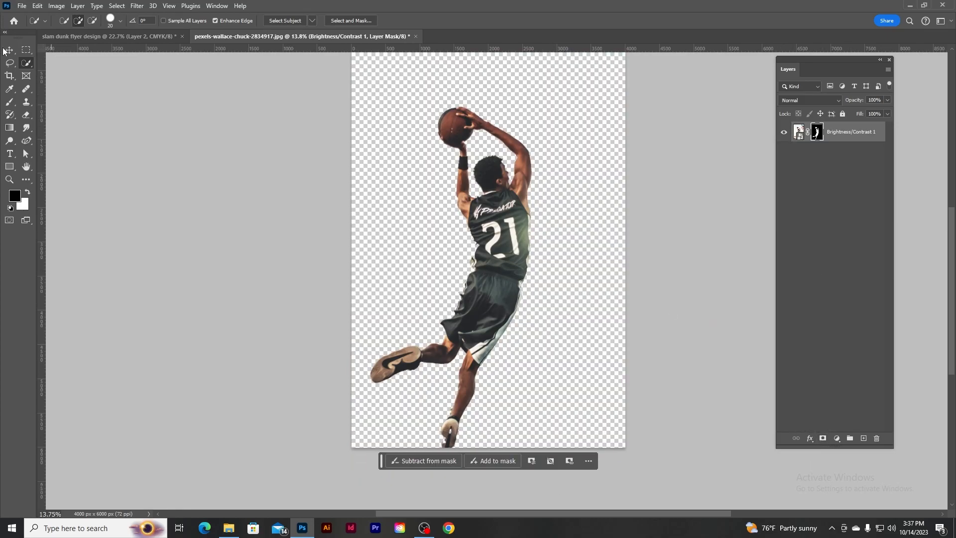
# - Bring the masked player cutout from the photo document into the slam dunk flyer design document
pyautogui.click(9, 50)
pyautogui.click(798, 131)
pyautogui.moveTo(493, 228); pyautogui.dragTo(445, 218)
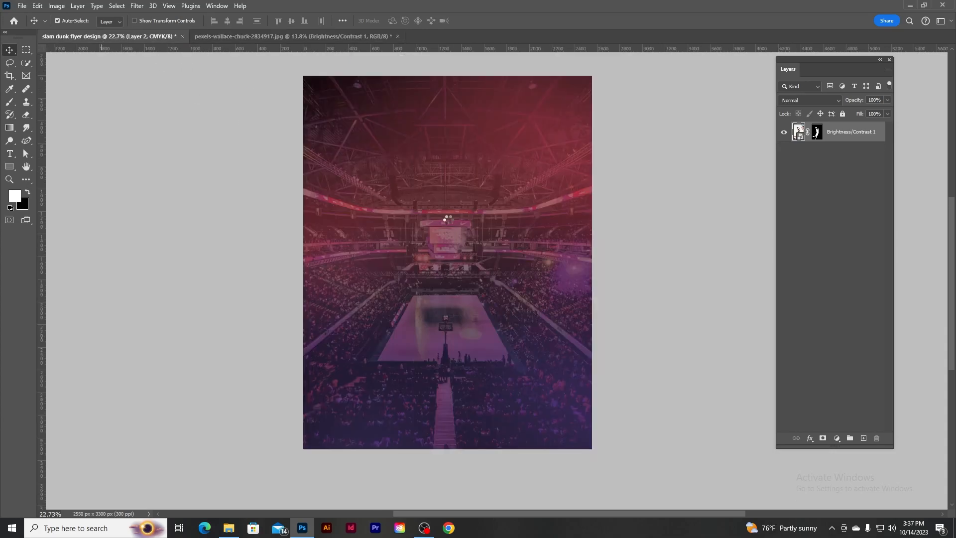
# - Scale the player down to 39.77% and position it centrally over the arena court
pyautogui.hotkey('ctrl', 't')
pyautogui.hotkey('ctrl', '0')
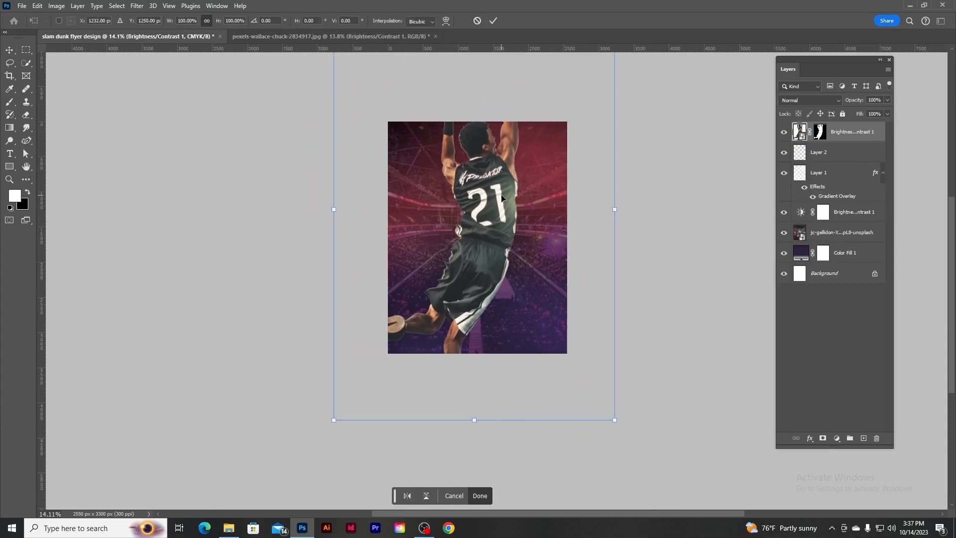
pyautogui.scroll(-2, 502, 198)
pyautogui.moveTo(561, 174); pyautogui.dragTo(454, 329)
pyautogui.moveTo(438, 367); pyautogui.dragTo(497, 298)
pyautogui.scroll(3, 498, 299)
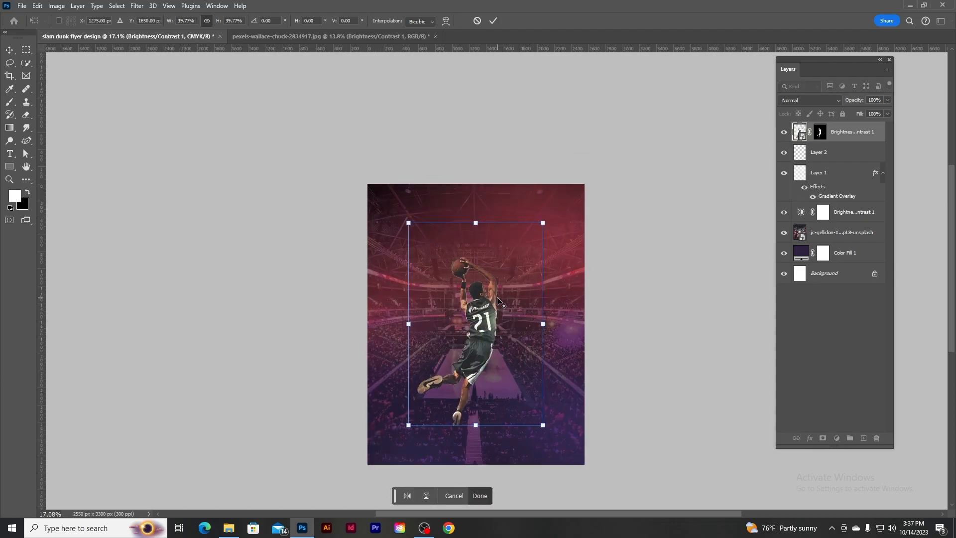
pyautogui.scroll(3, 498, 300)
pyautogui.click(492, 21)
pyautogui.scroll(-3, 490, 149)
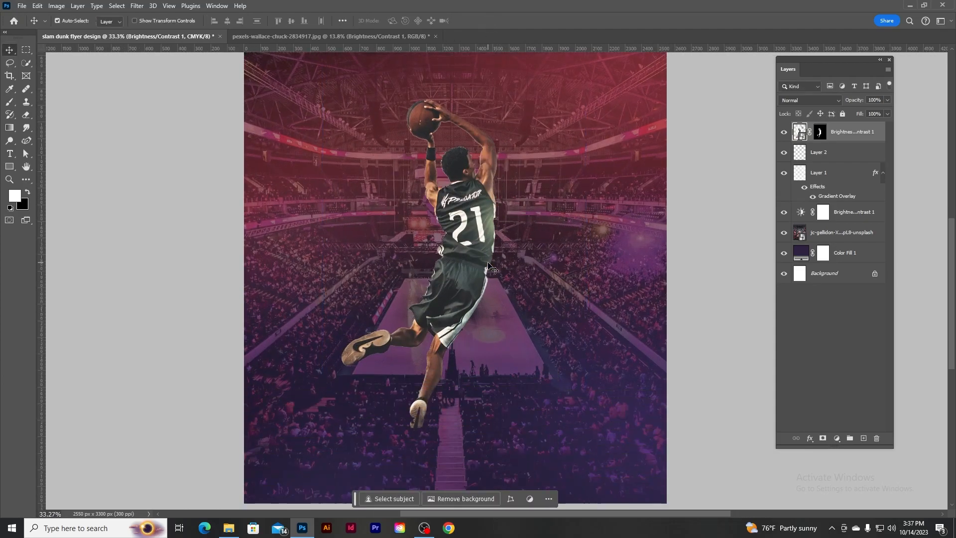
pyautogui.scroll(-2, 494, 182)
pyautogui.scroll(2, 490, 209)
pyautogui.moveTo(477, 277); pyautogui.dragTo(486, 273)
pyautogui.scroll(1, 481, 255)
# - Add a new empty layer directly above Layer 2, beneath the player
pyautogui.click(834, 152)
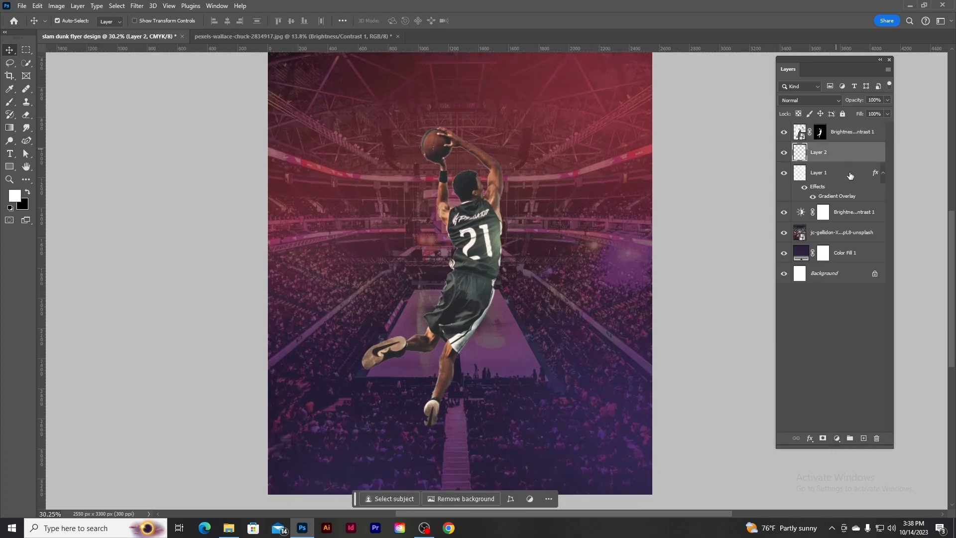
pyautogui.click(861, 439)
pyautogui.scroll(1, 276, 165)
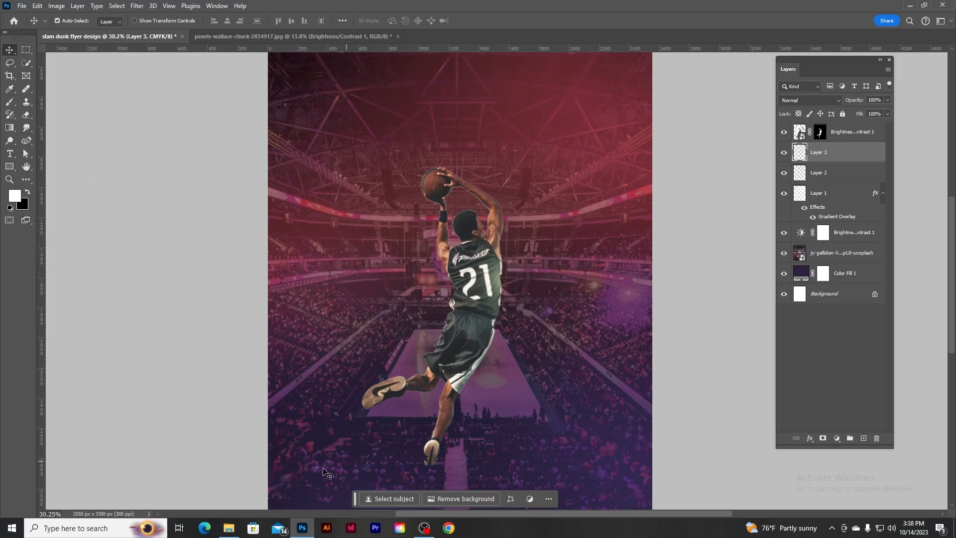
# - Open brief.txt from the slam dunk folder and highlight the words "Summer Slam" in the event title
pyautogui.click(229, 528)
pyautogui.doubleClick(224, 110)
pyautogui.scroll(-1, 337, 152)
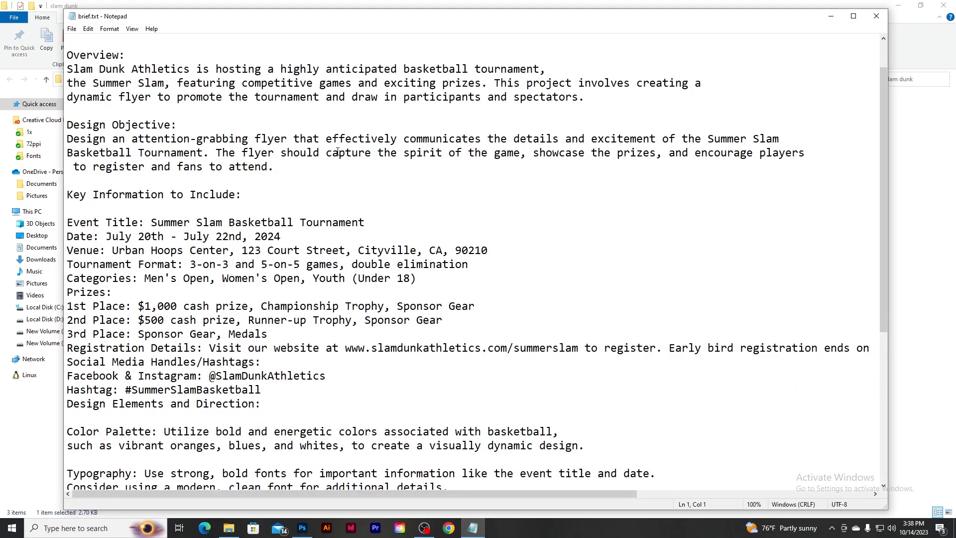
pyautogui.moveTo(150, 223); pyautogui.dragTo(226, 224)
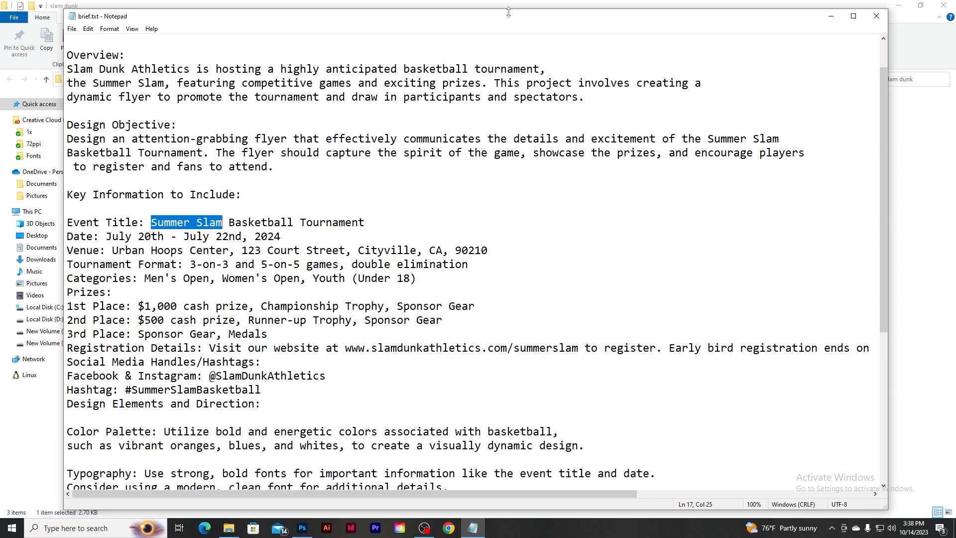
# - Switch back to Photoshop and add the white title text "SUMMER" in Fugaz One beside the player's raised arms
pyautogui.click(302, 528)
pyautogui.click(8, 153)
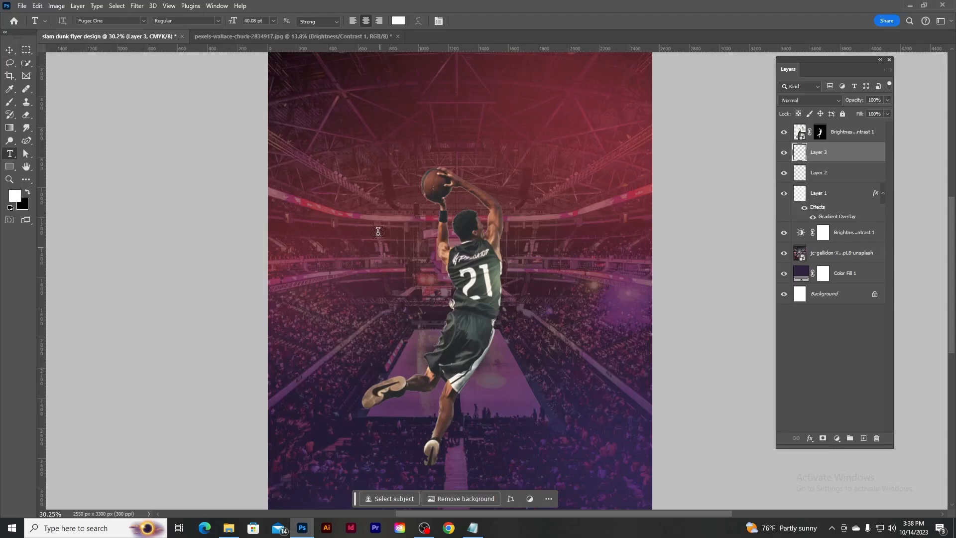
pyautogui.click(344, 189)
pyautogui.write('SummeR')
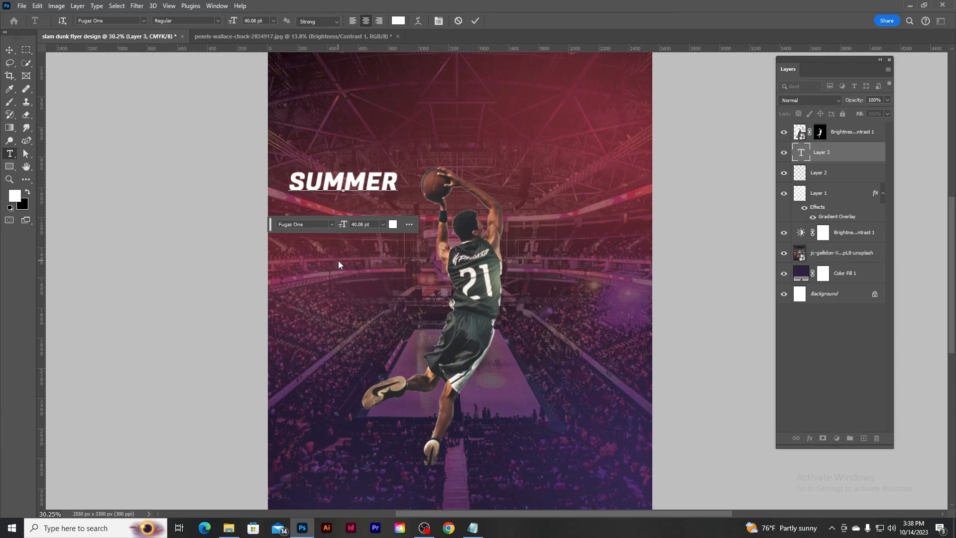
pyautogui.click(475, 20)
pyautogui.click(10, 50)
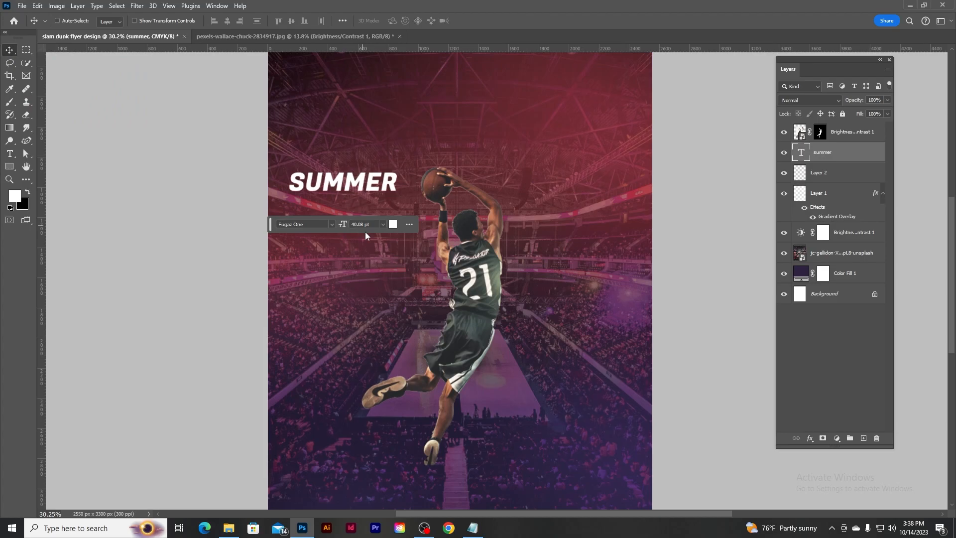
# - Enlarge the SUMMER text to about 101 pt and tilt it so it rises diagonally behind the player
pyautogui.hotkey('ctrl', 't')
pyautogui.moveTo(411, 209); pyautogui.dragTo(587, 160)
pyautogui.click(493, 20)
pyautogui.scroll(1, 508, 154)
pyautogui.doubleClick(800, 151)
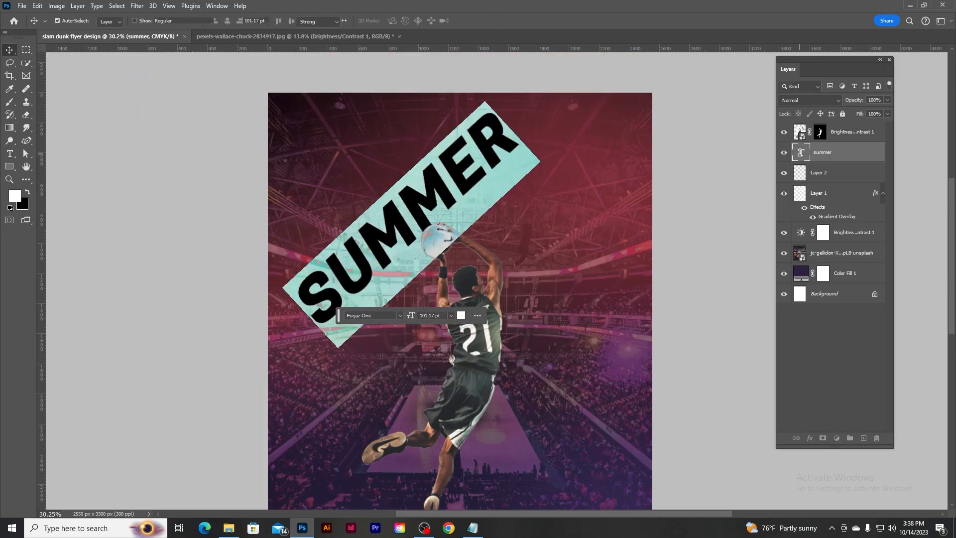
pyautogui.click(123, 21)
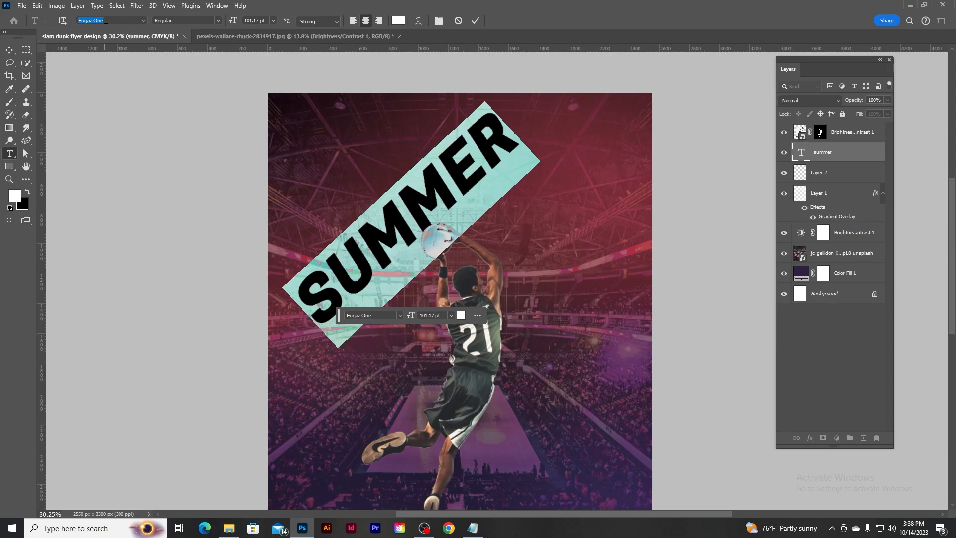
pyautogui.click(475, 20)
# - Duplicate the tilted SUMMER text diagonally below the original and change the copy's wording to "slam"
pyautogui.moveTo(476, 181); pyautogui.dragTo(524, 240)
pyautogui.doubleClick(800, 154)
pyautogui.write('slam')
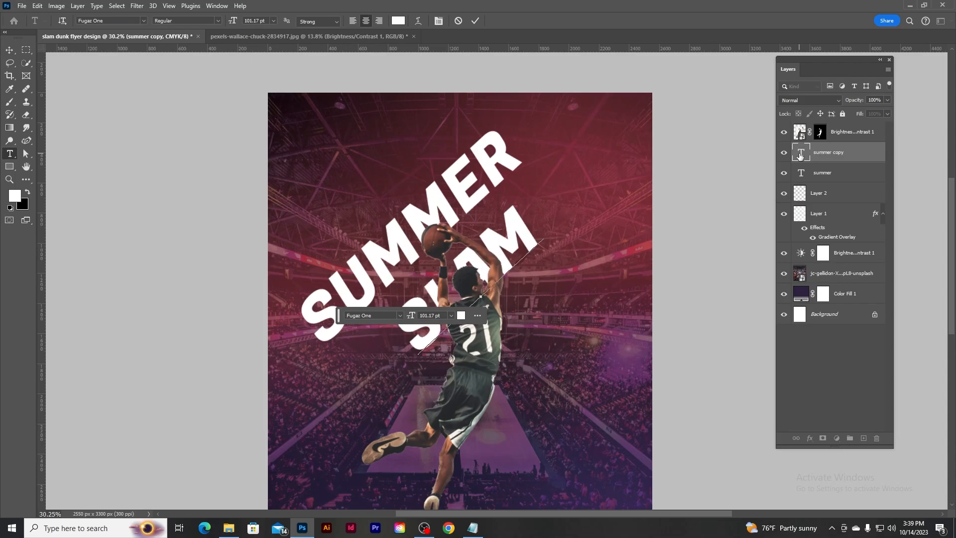
pyautogui.click(475, 21)
# - Enlarge the SLAM text to about 166.56 pt just beneath SUMMER and move its layer above the player
pyautogui.hotkey('ctrl', 't')
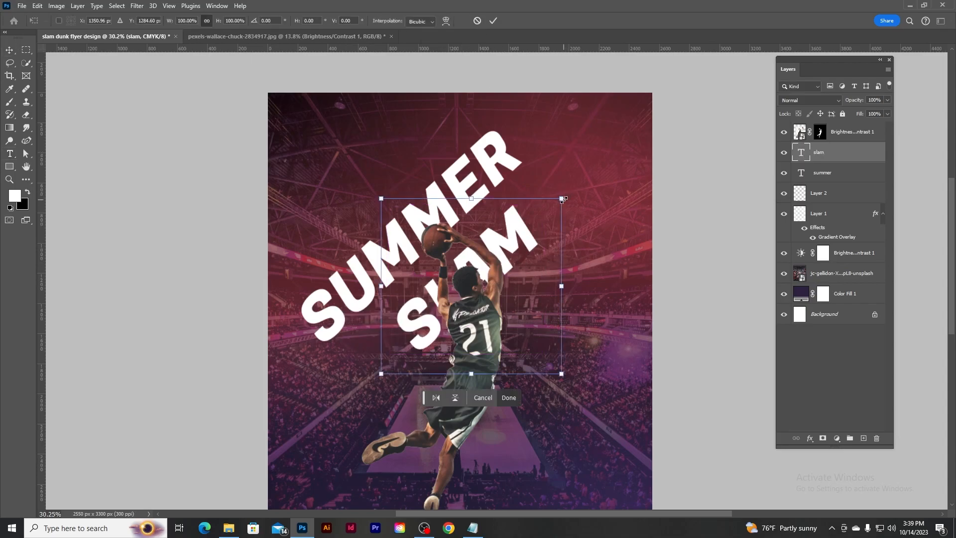
pyautogui.moveTo(562, 199); pyautogui.dragTo(679, 83)
pyautogui.moveTo(578, 170); pyautogui.dragTo(513, 247)
pyautogui.click(493, 20)
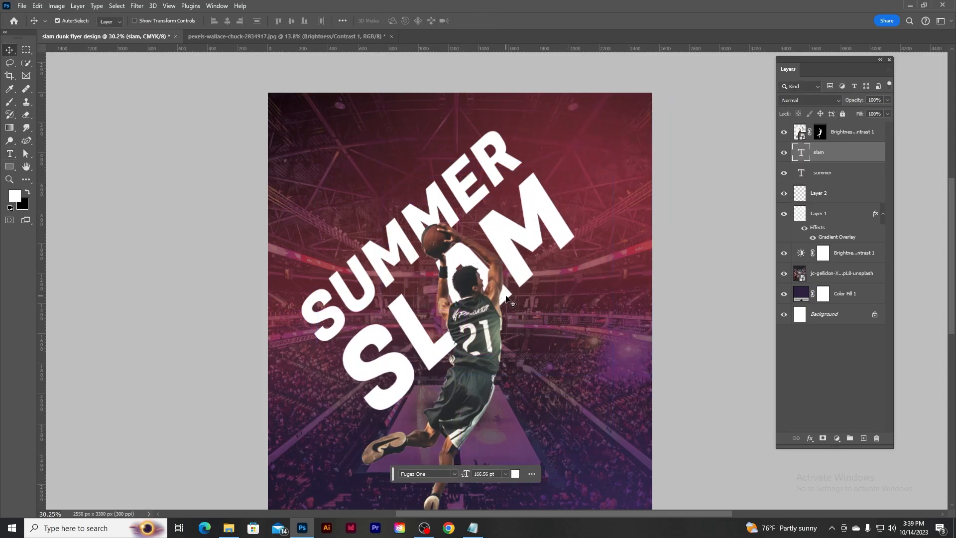
pyautogui.scroll(-2, 506, 298)
pyautogui.moveTo(835, 160); pyautogui.dragTo(836, 126)
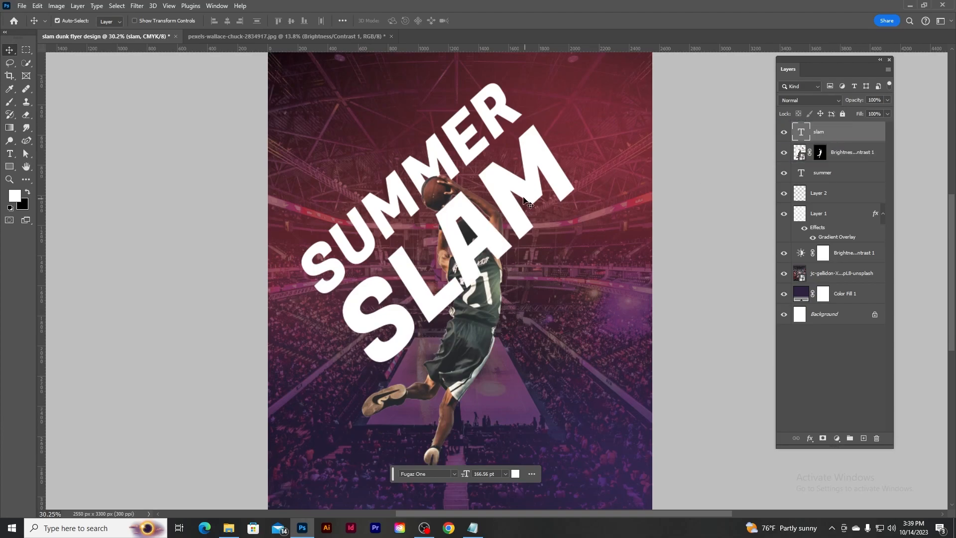
# - Apply a 10 px outside stroke to the slam layer, filled with the Red_06 gradient preset
pyautogui.doubleClick(883, 131)
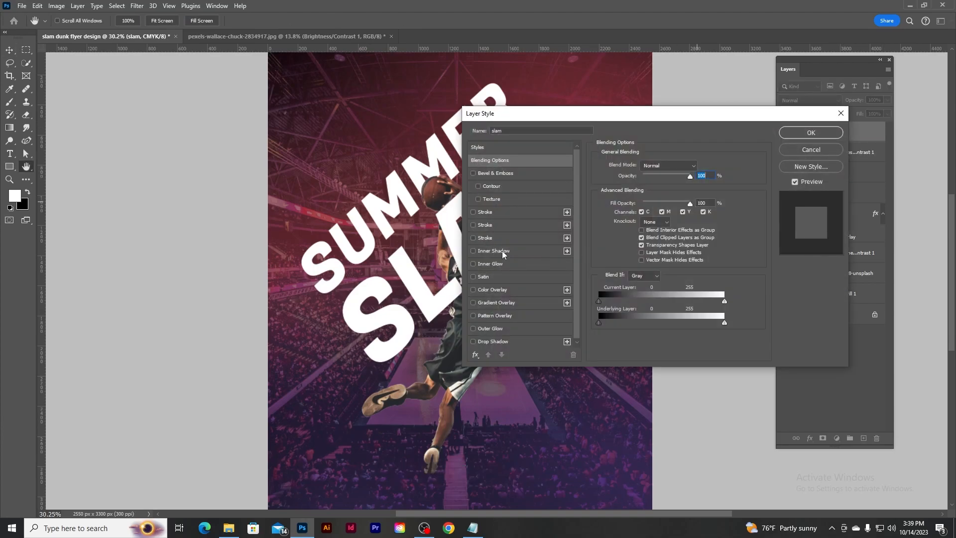
pyautogui.click(494, 212)
pyautogui.click(652, 226)
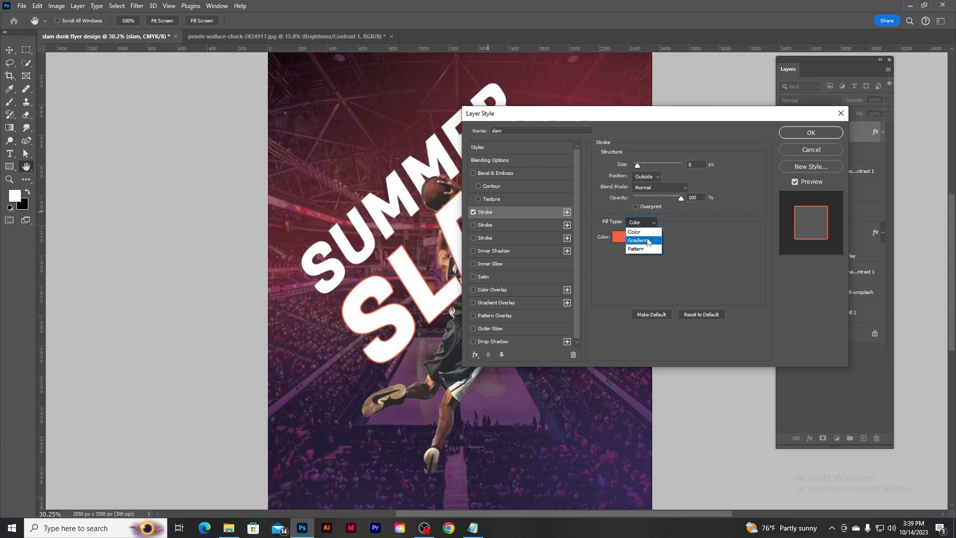
pyautogui.click(658, 240)
pyautogui.click(649, 237)
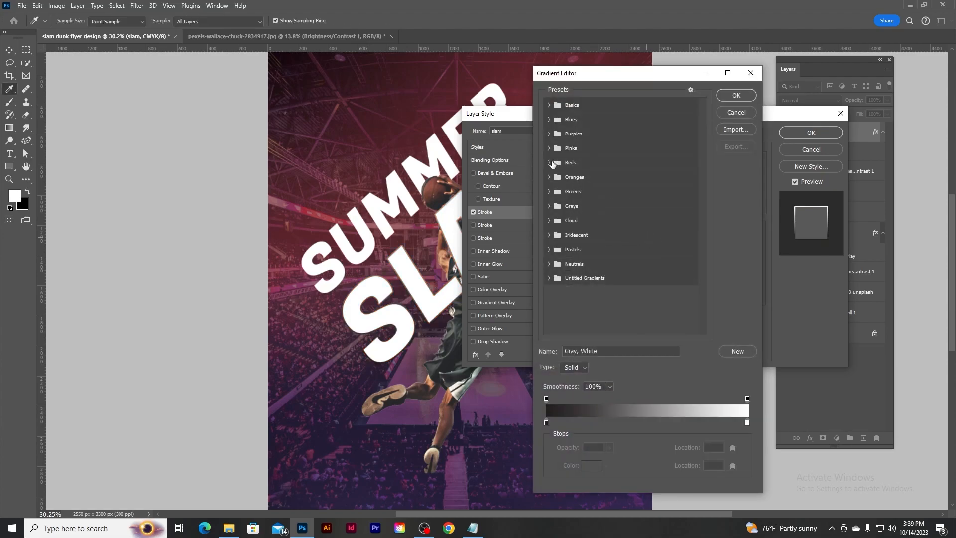
pyautogui.click(552, 163)
pyautogui.click(644, 179)
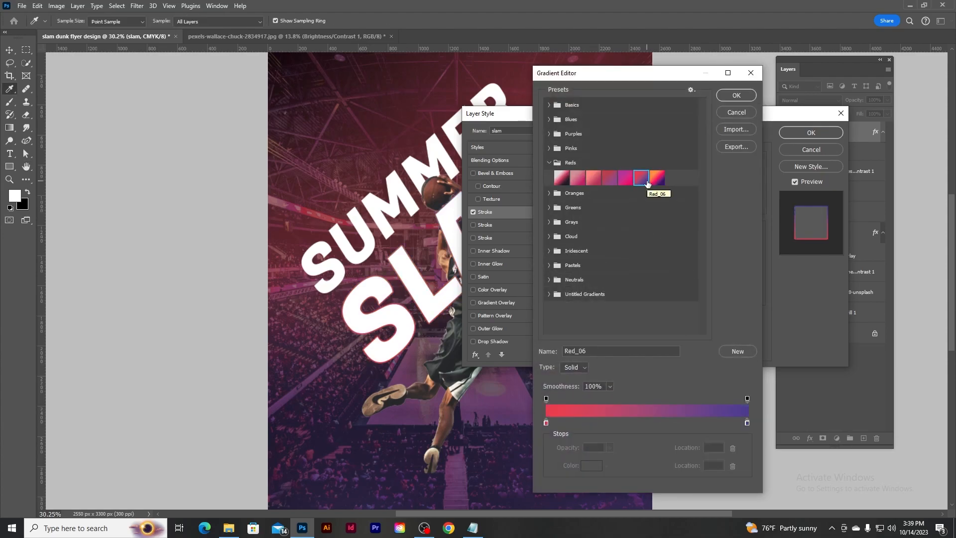
pyautogui.click(745, 96)
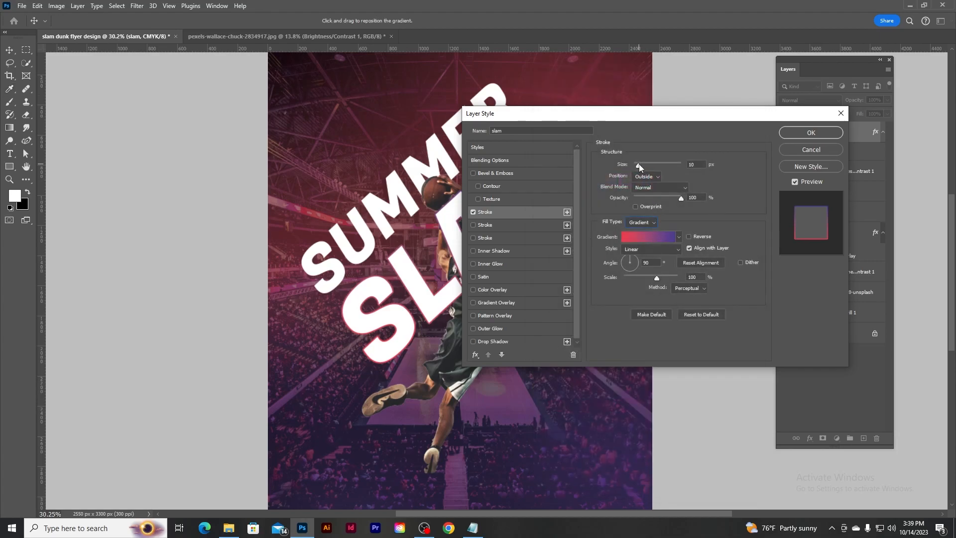
pyautogui.click(811, 133)
# - Set the slam layer's fill to 0% so only its gradient outline shows
pyautogui.click(859, 113)
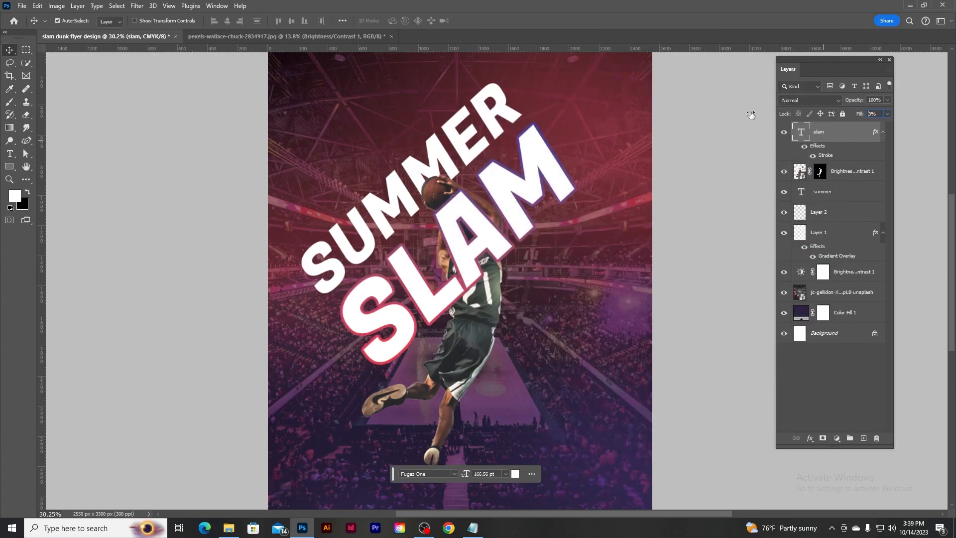
pyautogui.write('0')
pyautogui.press('Return')
pyautogui.scroll(2, 554, 217)
pyautogui.scroll(-2, 555, 217)
# - Move the SLAM outline down across the player's body and shift the SUMMER text slightly down and right
pyautogui.moveTo(549, 193); pyautogui.dragTo(547, 246)
pyautogui.click(852, 191)
pyautogui.moveTo(495, 112); pyautogui.dragTo(510, 132)
pyautogui.scroll(-1, 531, 341)
pyautogui.scroll(1, 532, 341)
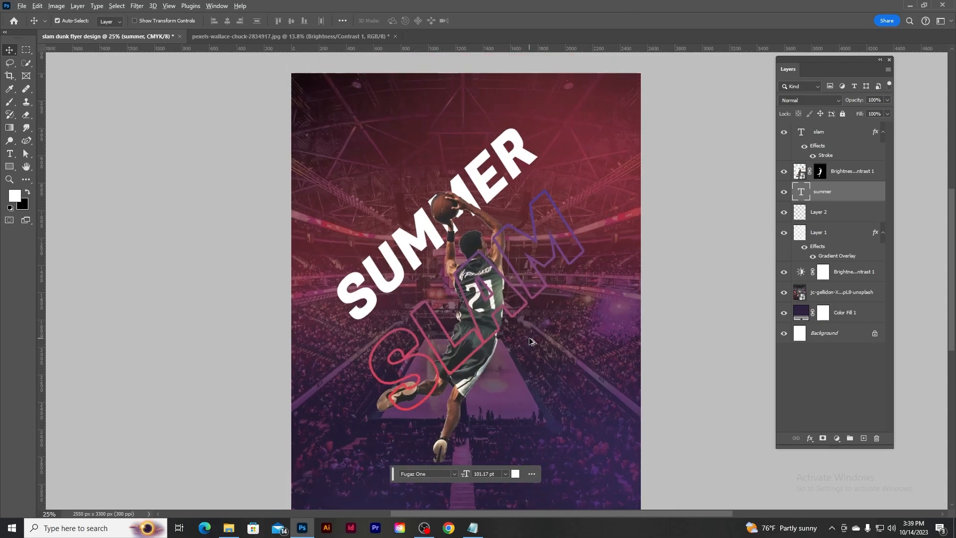
pyautogui.scroll(1, 502, 273)
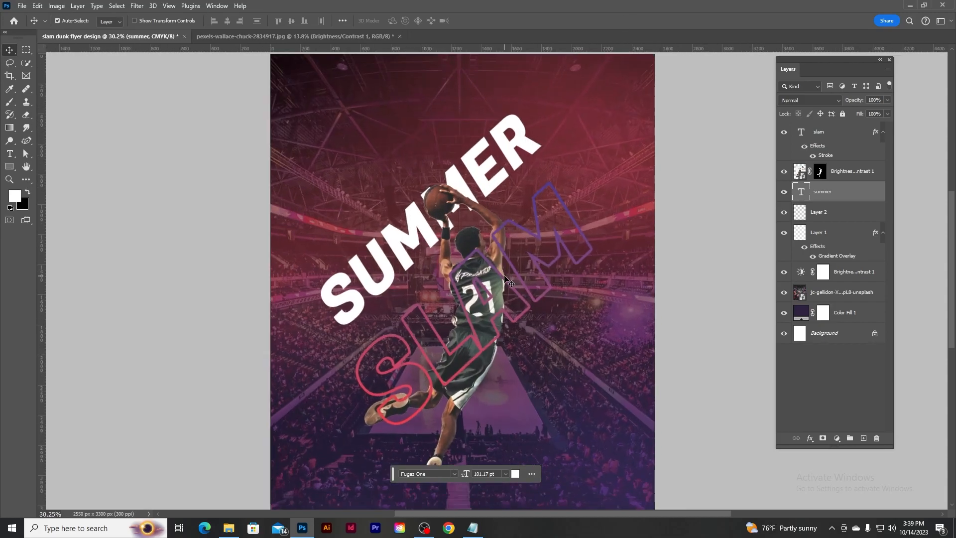
pyautogui.scroll(-1, 511, 280)
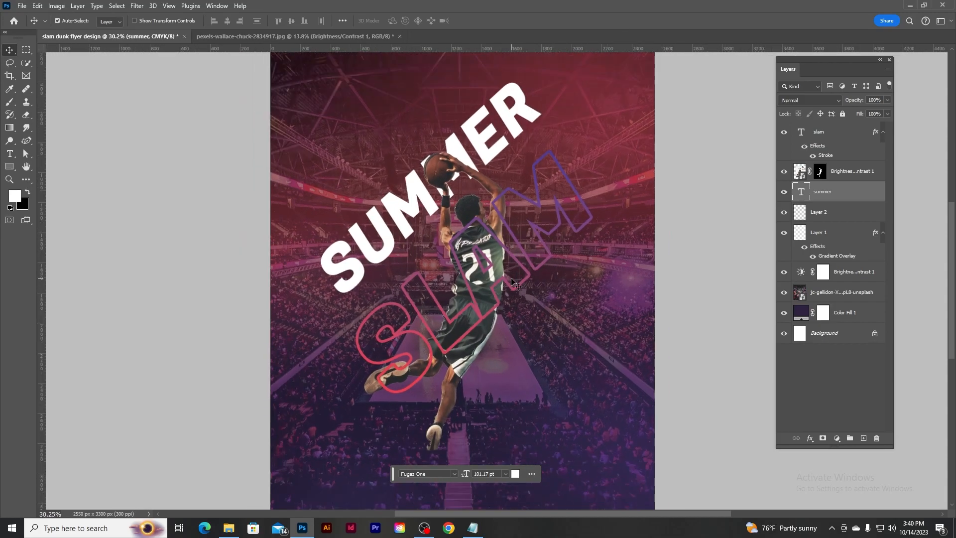
# - Add a new layer above Layer 2 and paint a soft white glow behind the player using an 1100 px brush at 54% flow
pyautogui.click(834, 218)
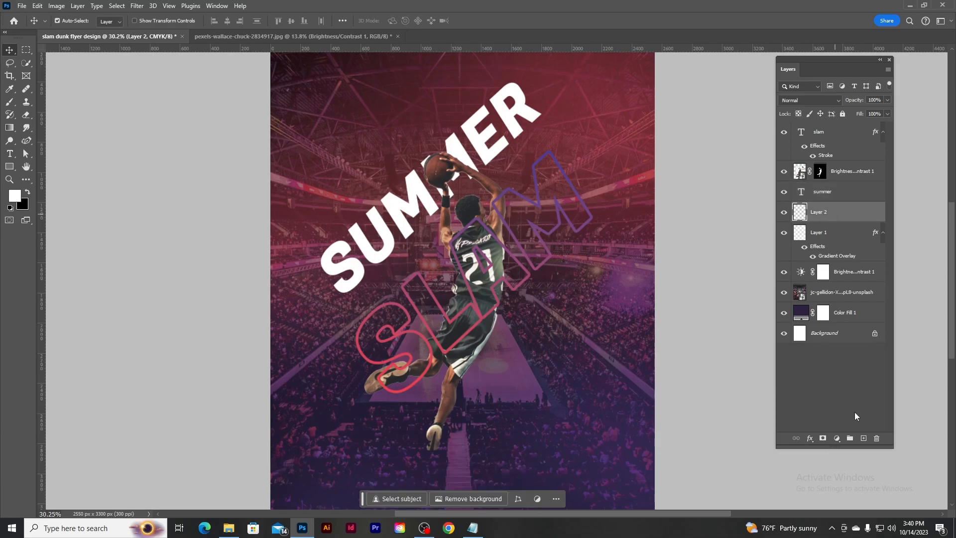
pyautogui.click(863, 437)
pyautogui.click(10, 101)
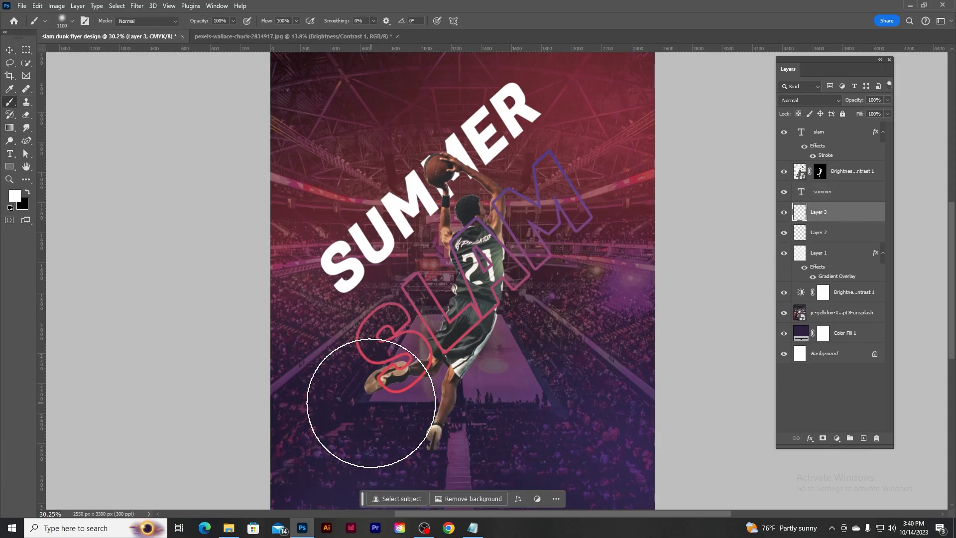
pyautogui.moveTo(268, 21); pyautogui.dragTo(245, 22)
pyautogui.moveTo(398, 386)
pyautogui.mouseDown()
pyautogui.moveTo(518, 284)
pyautogui.moveTo(437, 159)
pyautogui.moveTo(433, 373)
pyautogui.moveTo(520, 232)
pyautogui.mouseUp()
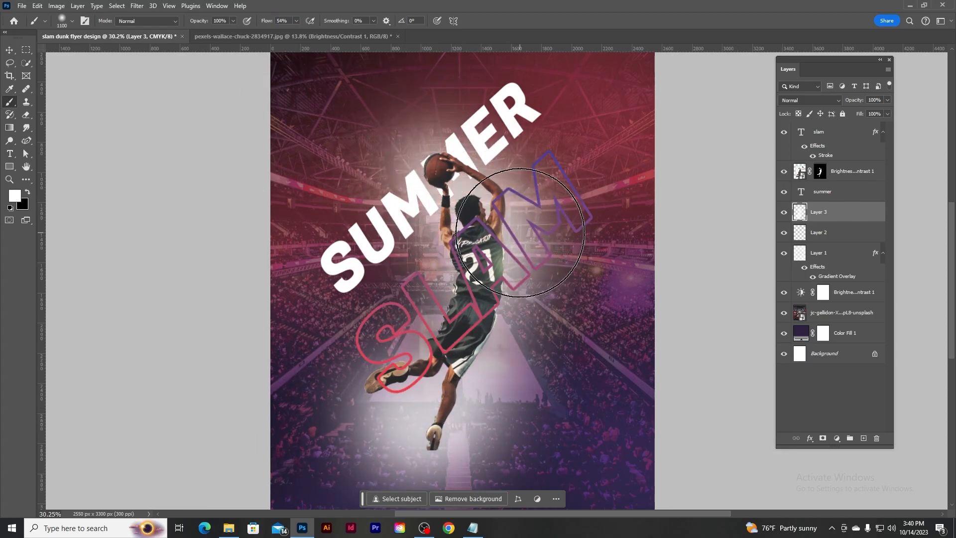
pyautogui.click(525, 234)
pyautogui.hotkey('ctrl', 'z')
pyautogui.click(472, 314)
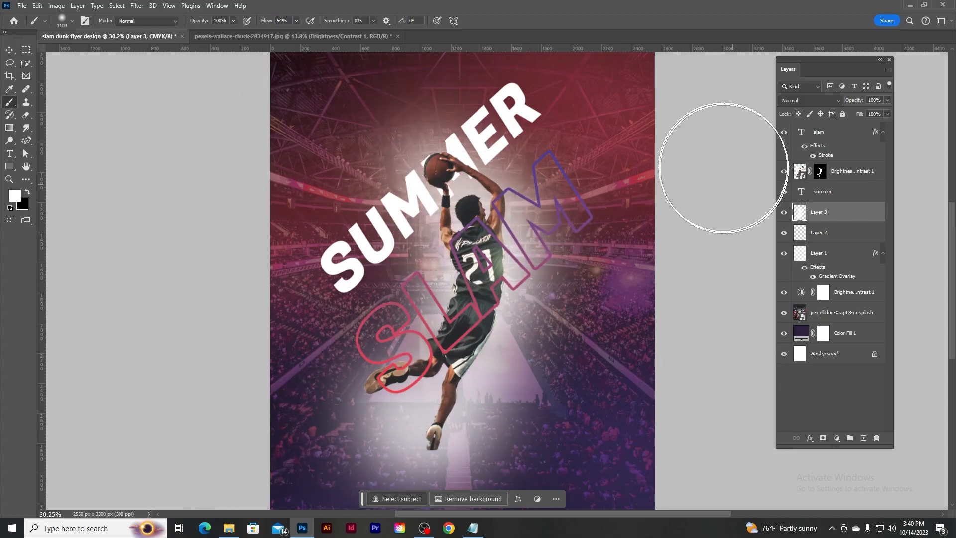
pyautogui.scroll(-2, 731, 191)
pyautogui.scroll(1, 702, 214)
pyautogui.scroll(3, 517, 167)
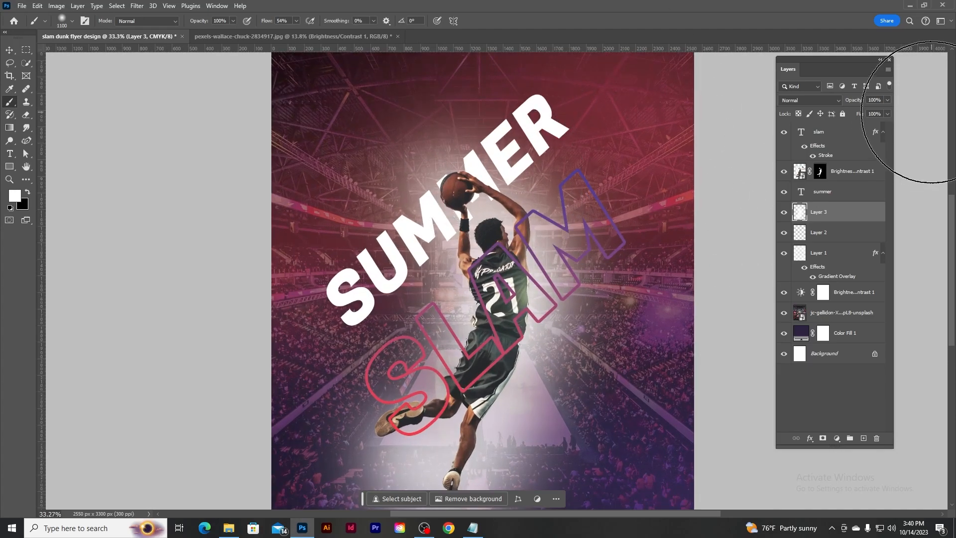
# - Duplicate the summer text layer in place
pyautogui.click(836, 134)
pyautogui.click(847, 194)
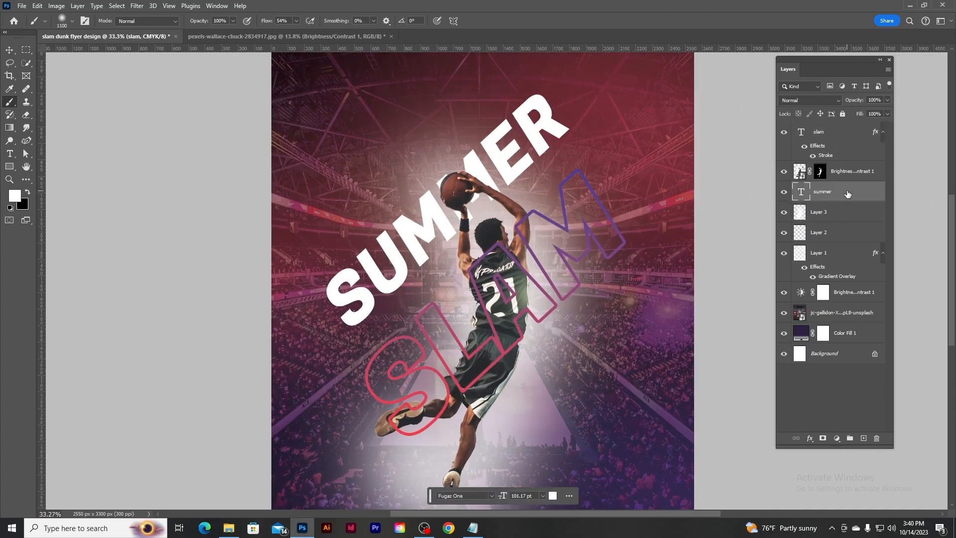
pyautogui.scroll(-1, 626, 234)
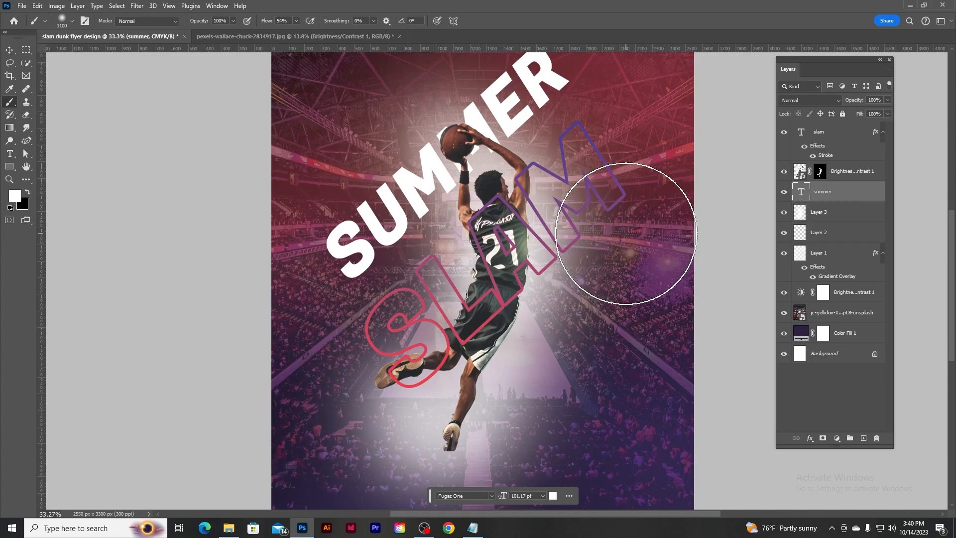
pyautogui.hotkey('ctrl', 'j')
# - Convert the original summer text layer to a smart object with a Motion Blur at a 42° angle and 657 px distance
pyautogui.click(836, 219)
pyautogui.click(189, 6)
pyautogui.moveTo(137, 5)
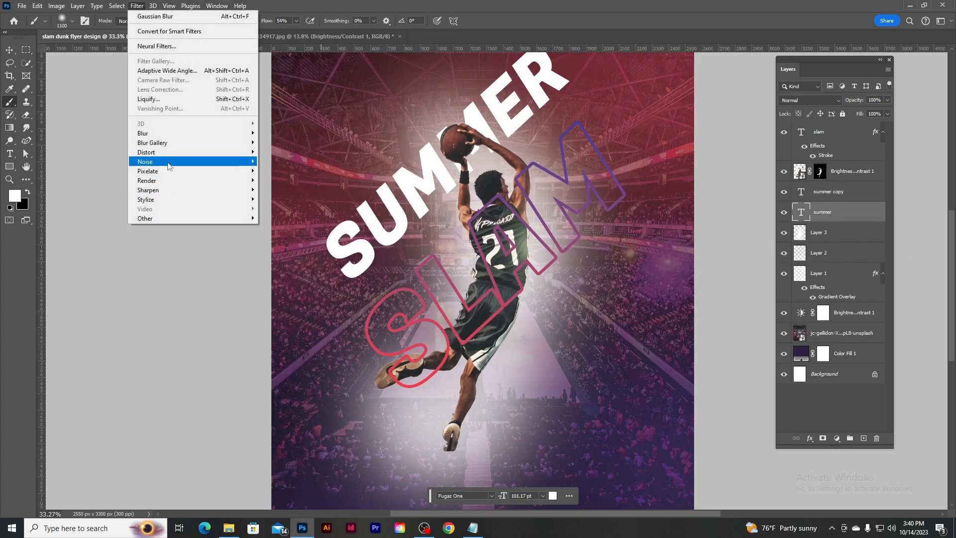
pyautogui.moveTo(149, 133)
pyautogui.click(279, 190)
pyautogui.click(468, 199)
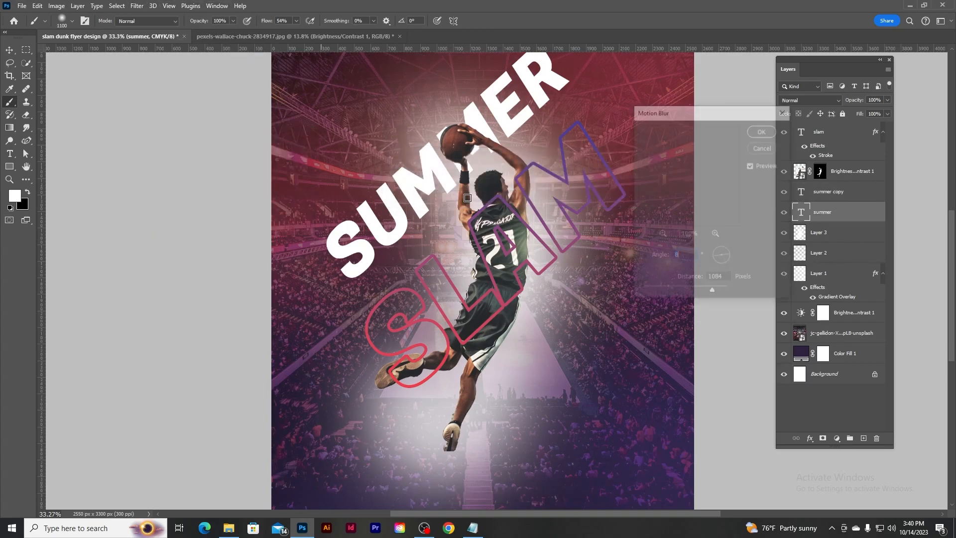
pyautogui.click(728, 251)
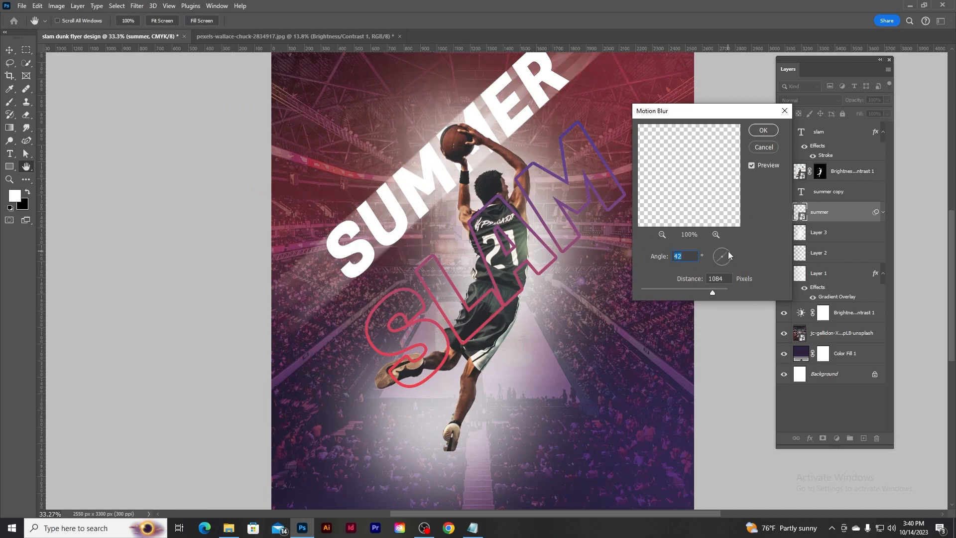
pyautogui.moveTo(713, 295); pyautogui.dragTo(690, 294)
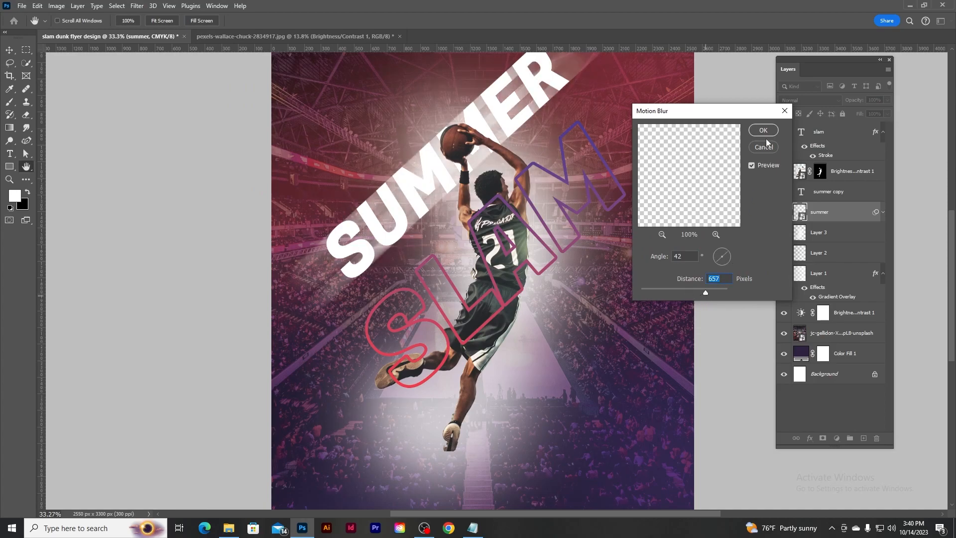
pyautogui.press('Return')
# - Move the blurred summer layer down and left so its streaks trail from the start of the SUMMER text
pyautogui.click(502, 120)
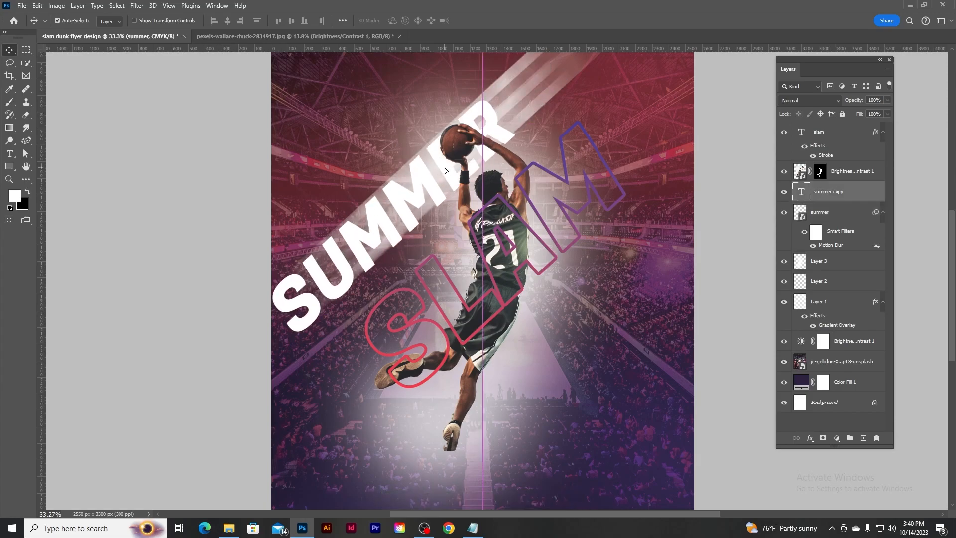
pyautogui.click(826, 213)
pyautogui.click(79, 21)
pyautogui.moveTo(437, 154); pyautogui.dragTo(405, 187)
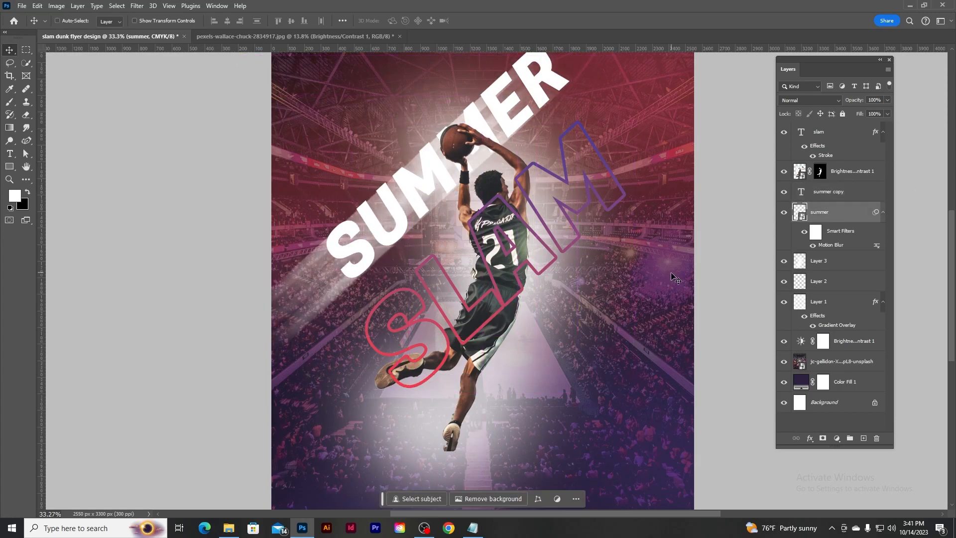
# - Duplicate the cut-out player layer in place
pyautogui.scroll(1, 671, 272)
pyautogui.click(801, 172)
pyautogui.hotkey('ctrl', 'j')
# - Try a Motion Blur at 42° and 870 px on the lower masked player layer
pyautogui.click(137, 5)
pyautogui.moveTo(149, 128)
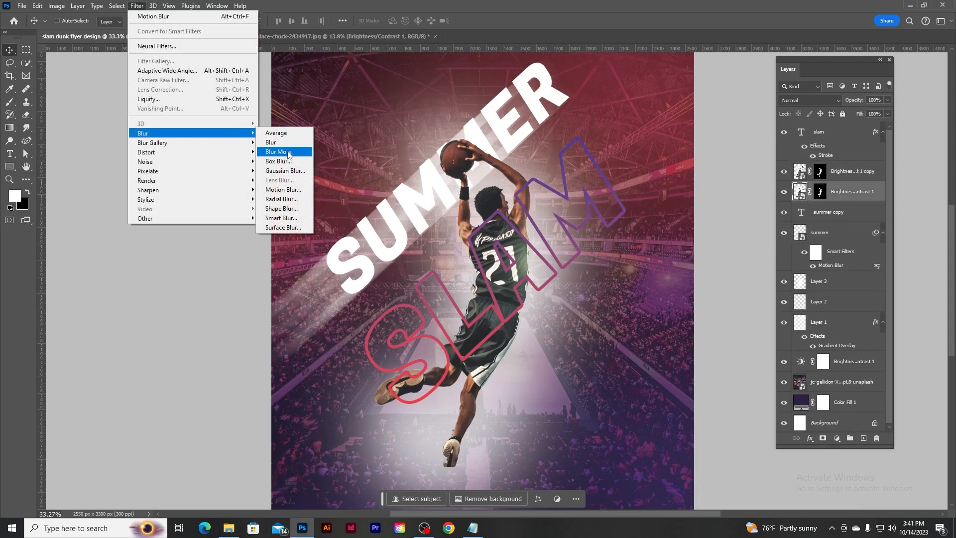
pyautogui.click(279, 171)
pyautogui.click(750, 284)
pyautogui.click(137, 5)
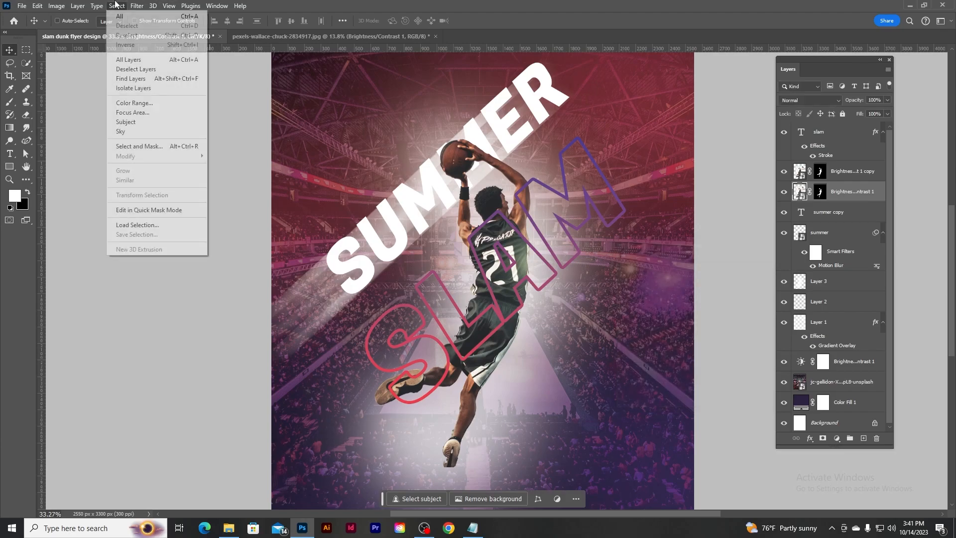
pyautogui.moveTo(199, 132)
pyautogui.click(283, 190)
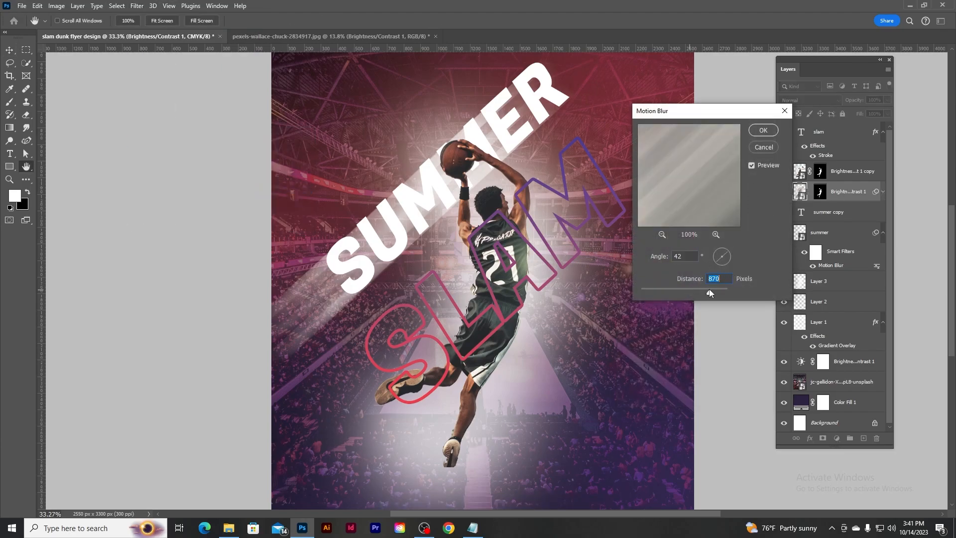
pyautogui.click(763, 130)
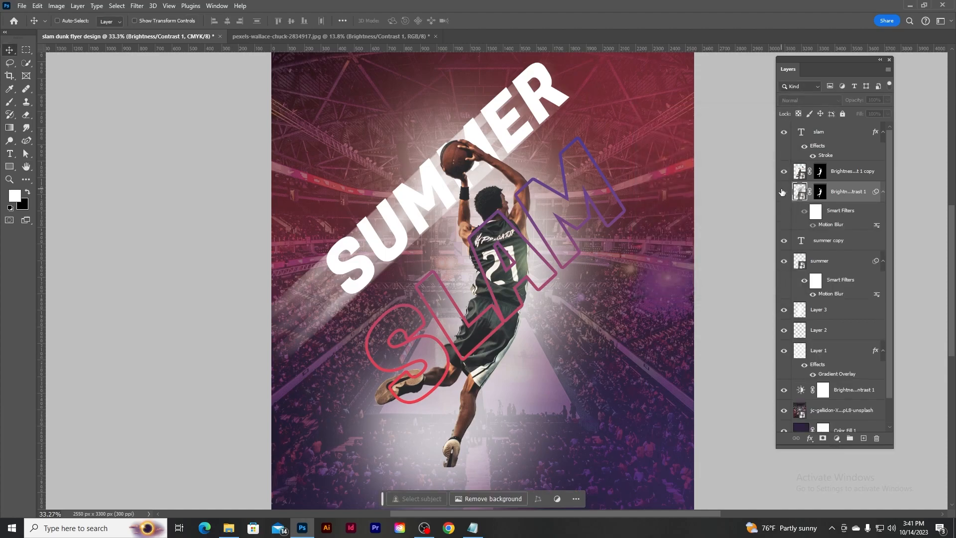
pyautogui.scroll(-2, 622, 228)
pyautogui.scroll(1, 664, 222)
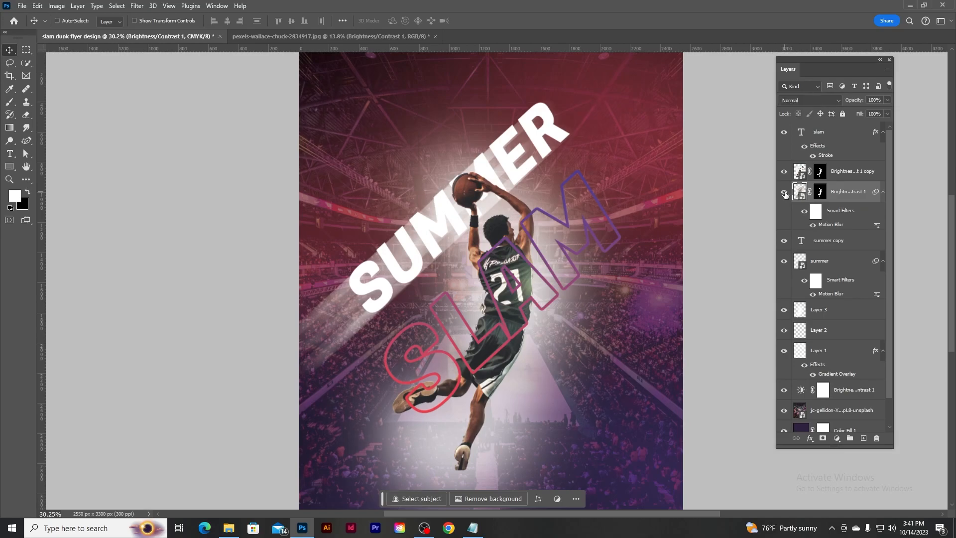
# - Rasterize the lower player layer and apply its layer mask
pyautogui.click(820, 192)
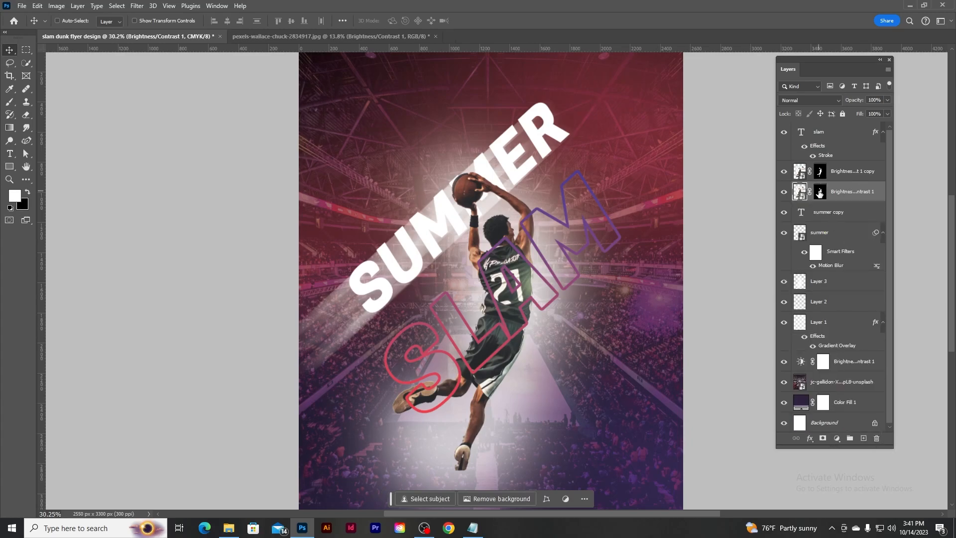
pyautogui.rightClick(832, 191)
pyautogui.click(876, 304)
pyautogui.rightClick(821, 192)
pyautogui.click(842, 219)
# - Motion blur the lower player layer at 47° with a 992 px distance and move the streaks down behind the legs
pyautogui.click(136, 6)
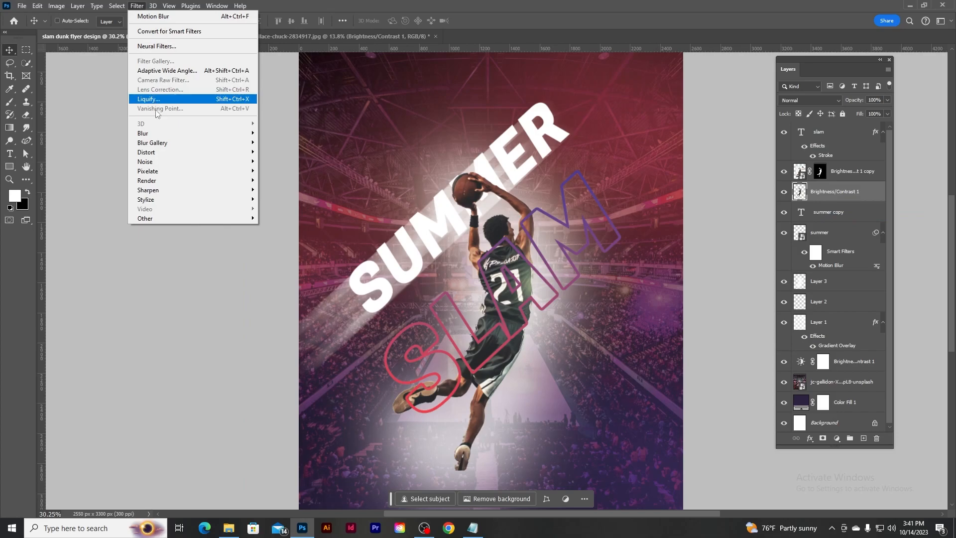
pyautogui.moveTo(159, 126)
pyautogui.click(277, 191)
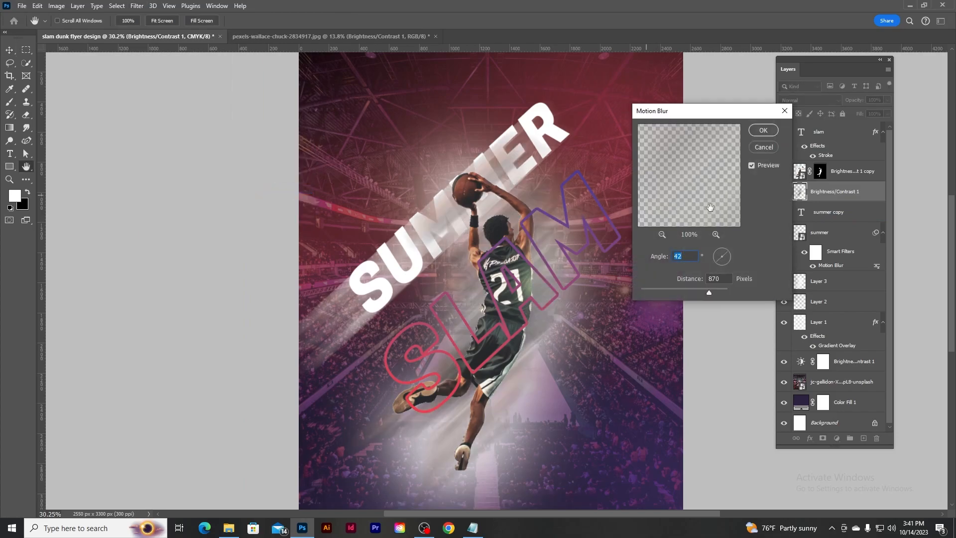
pyautogui.moveTo(707, 288)
pyautogui.mouseDown()
pyautogui.moveTo(698, 289)
pyautogui.moveTo(711, 289)
pyautogui.mouseUp()
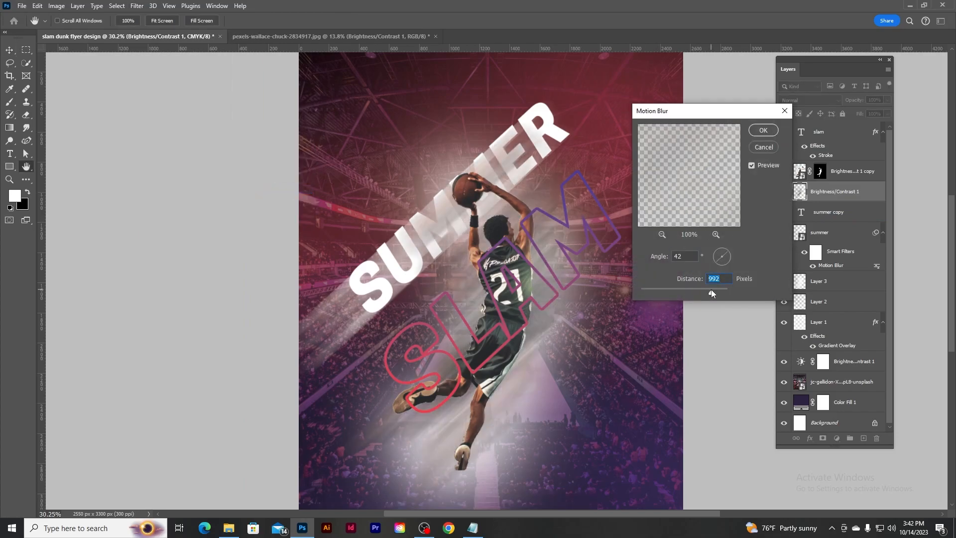
pyautogui.moveTo(728, 256); pyautogui.dragTo(728, 252)
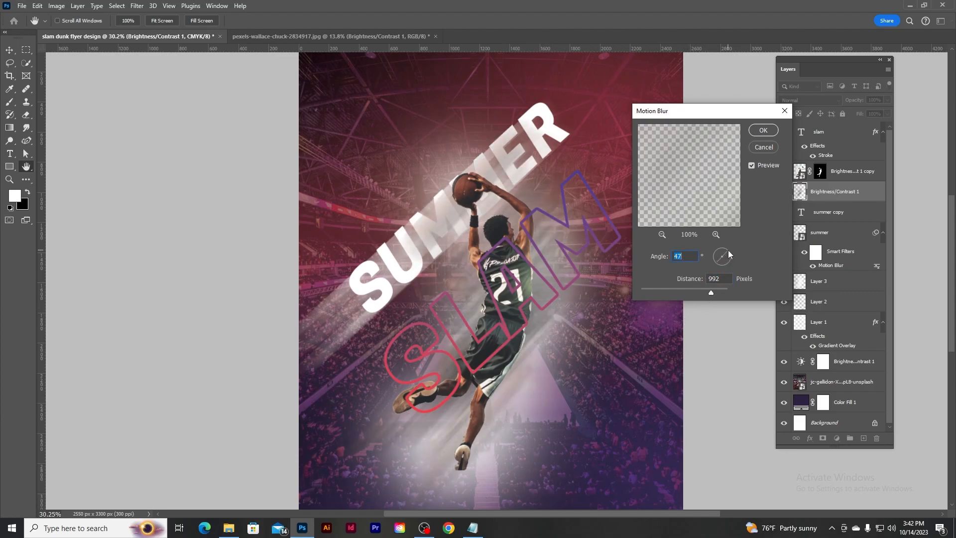
pyautogui.press('Return')
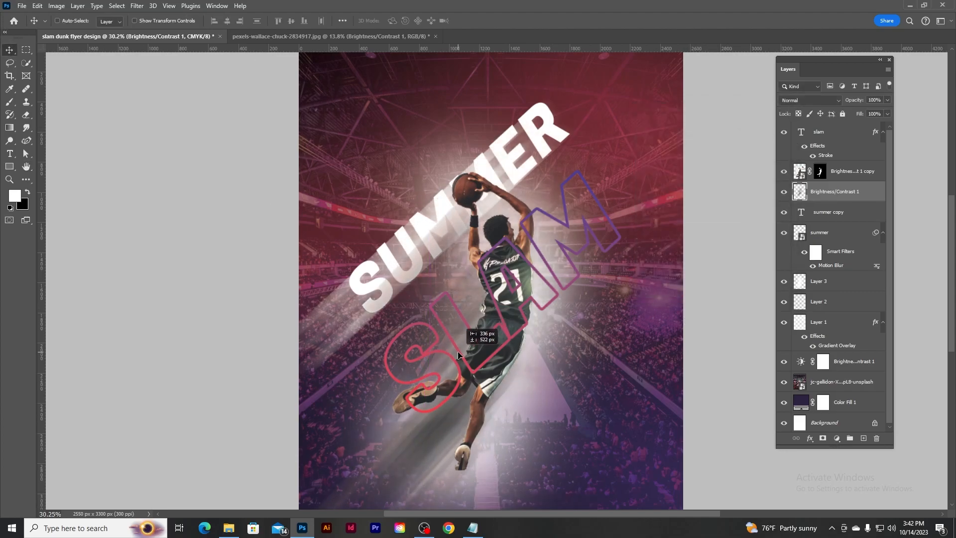
# - Change the blurred player layer's blending mode to turn its dark streaks into lighter ones
pyautogui.scroll(-3, 458, 356)
pyautogui.scroll(1, 458, 356)
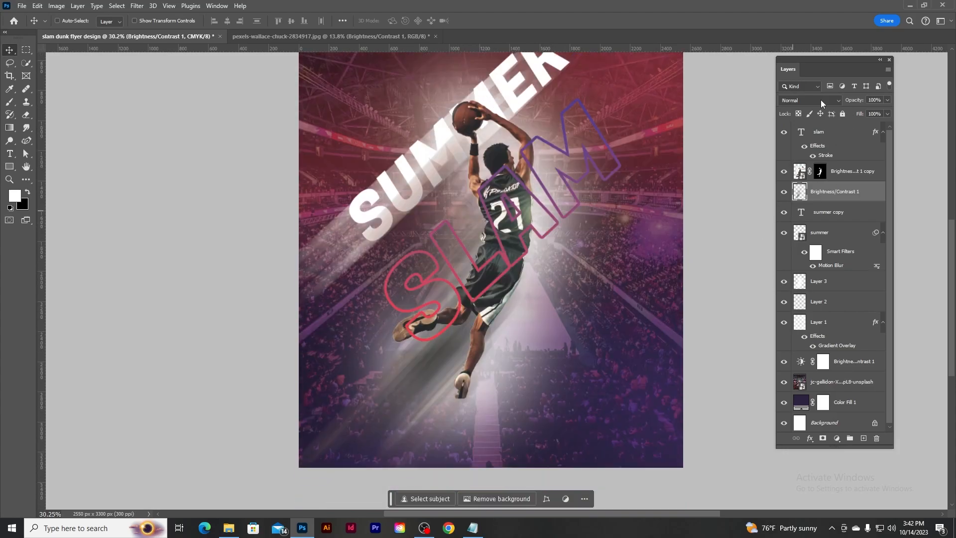
pyautogui.click(816, 100)
pyautogui.click(816, 254)
pyautogui.scroll(2, 593, 188)
pyautogui.scroll(-1, 593, 189)
# - Add a new layer above the slam text and draw a white triangle about 338 by 293 px near the flyer's upper-left corner
pyautogui.click(829, 132)
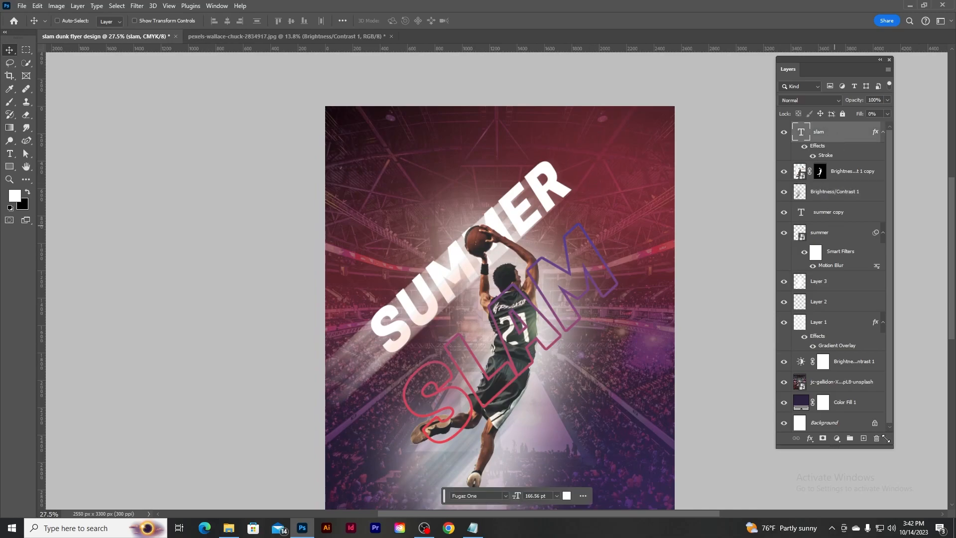
pyautogui.click(864, 438)
pyautogui.scroll(-2, 534, 204)
pyautogui.scroll(1, 622, 95)
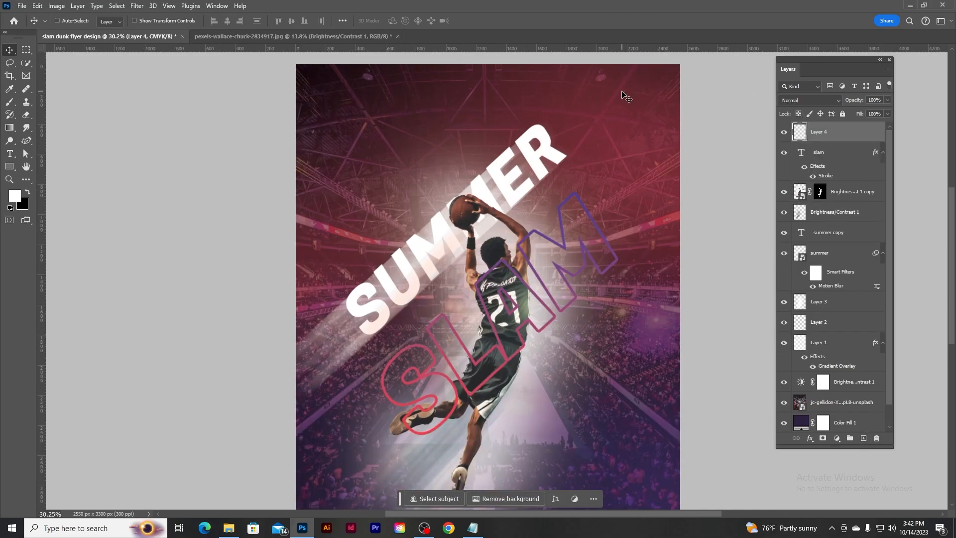
pyautogui.scroll(1, 625, 96)
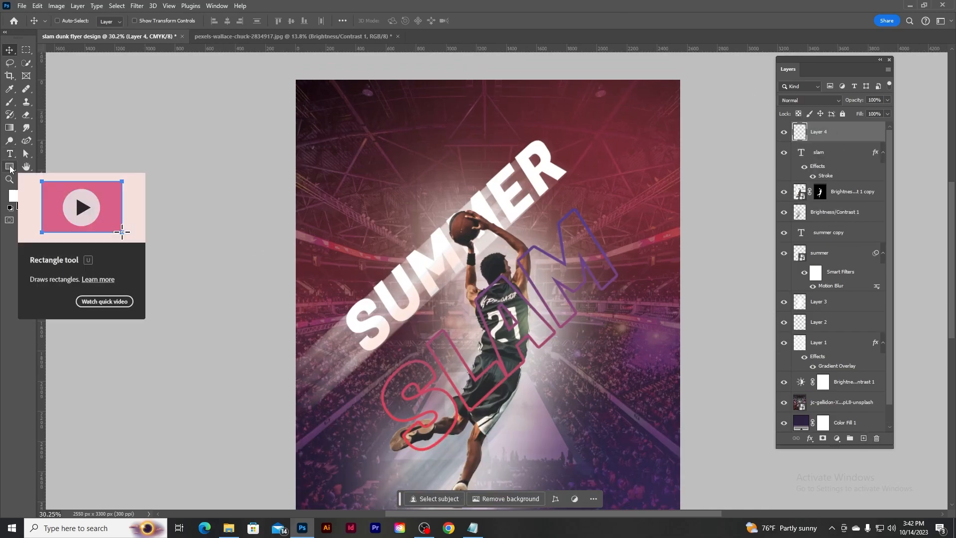
pyautogui.rightClick(10, 169)
pyautogui.click(50, 187)
pyautogui.moveTo(361, 142); pyautogui.dragTo(426, 200)
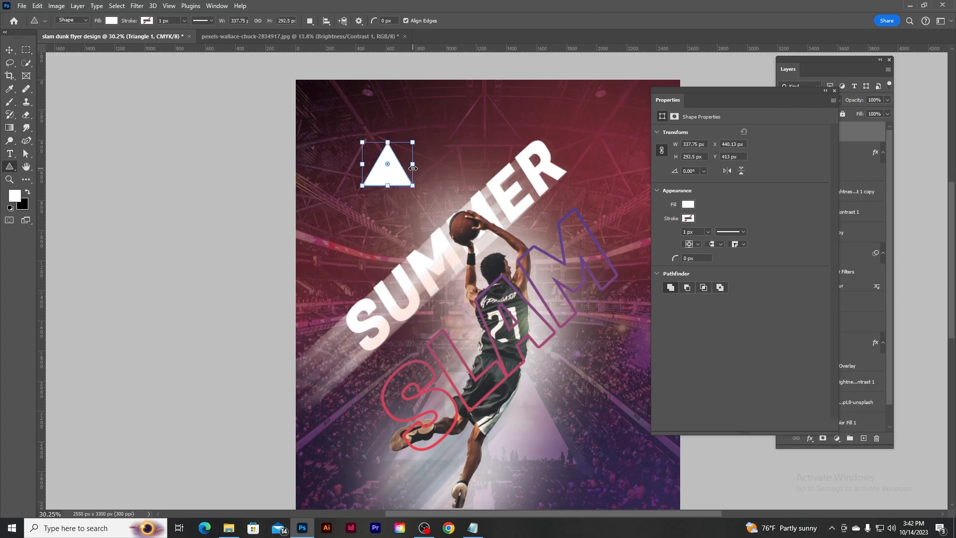
# - Close the shape properties and hide the triangle layer
pyautogui.click(8, 50)
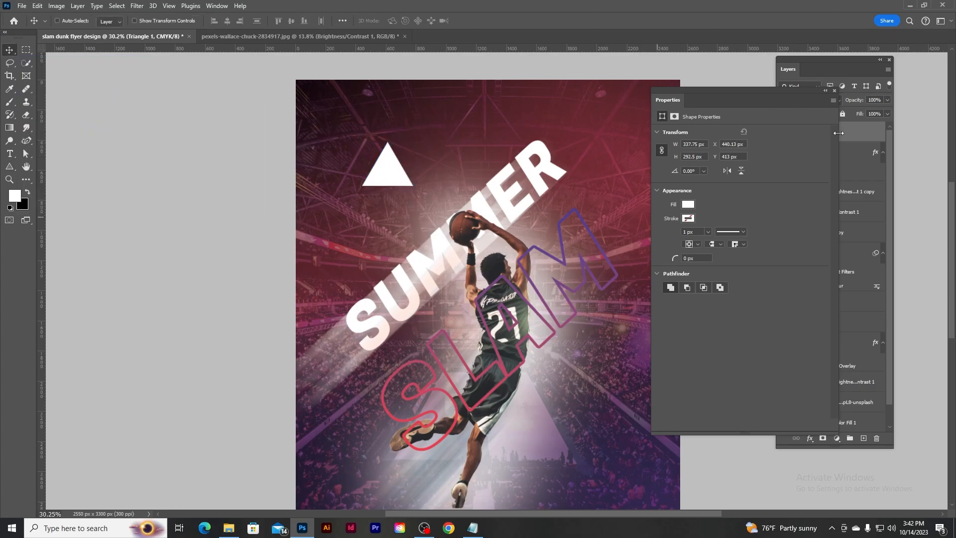
pyautogui.click(835, 91)
pyautogui.click(784, 132)
pyautogui.scroll(-3, 616, 334)
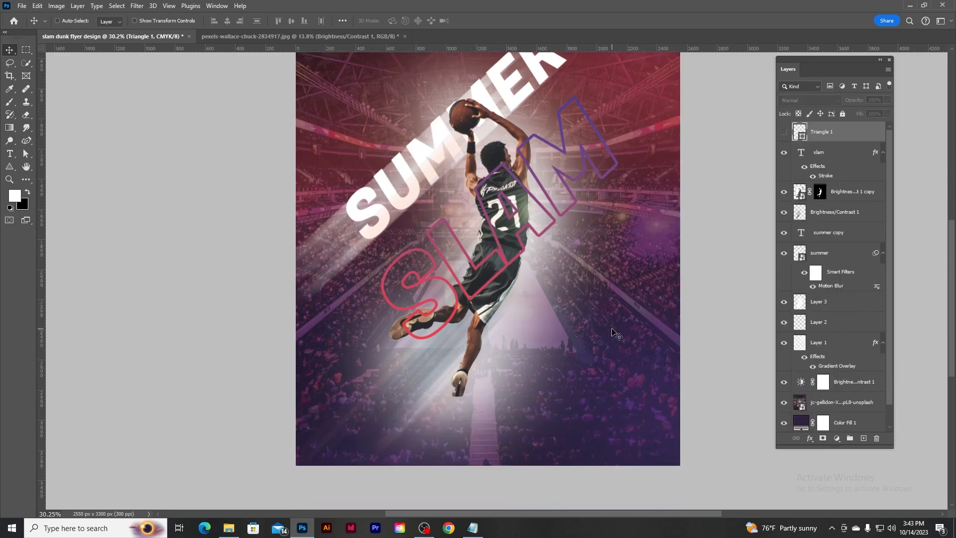
pyautogui.scroll(3, 616, 333)
pyautogui.scroll(1, 561, 249)
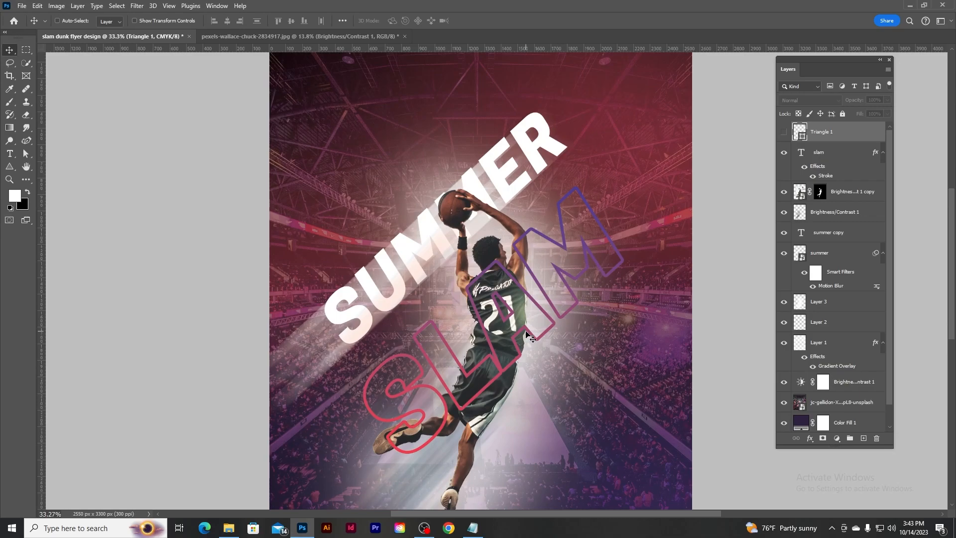
# - Set the slam text layer's fill to 34% for semi-transparent white letters
pyautogui.click(822, 152)
pyautogui.moveTo(859, 114); pyautogui.dragTo(876, 114)
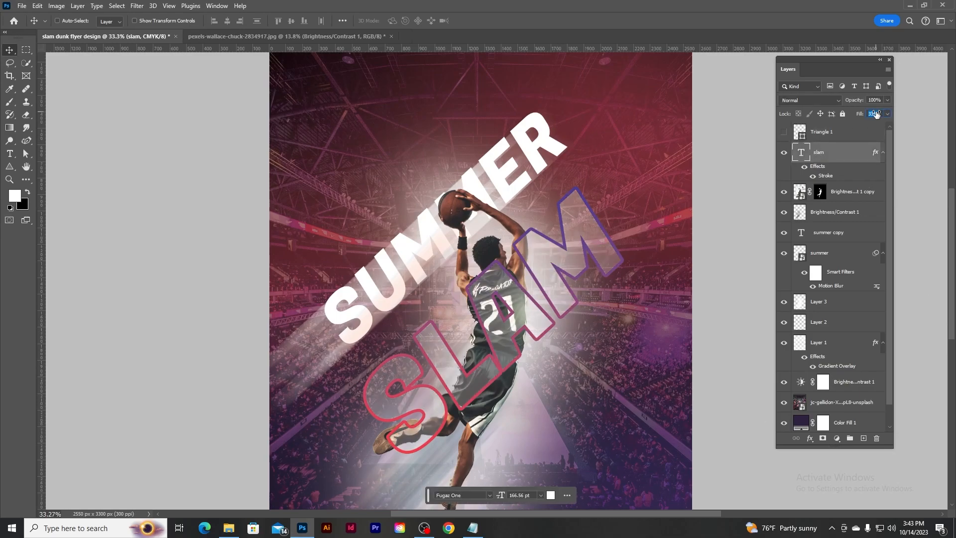
pyautogui.scroll(-2, 531, 324)
pyautogui.scroll(1, 594, 373)
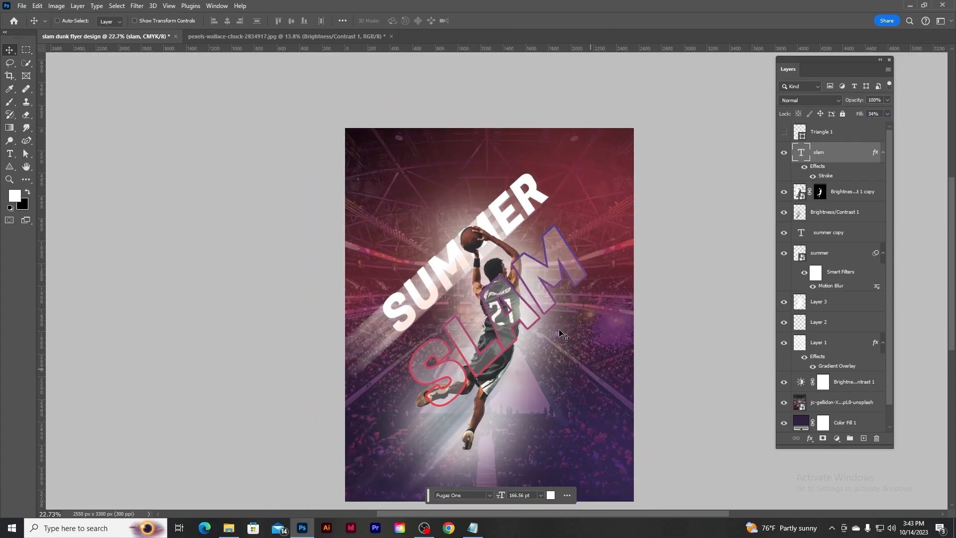
# - Add a new empty layer above the hidden triangle layer
pyautogui.hotkey('ctrl', 'shift', 'alt', 'n')
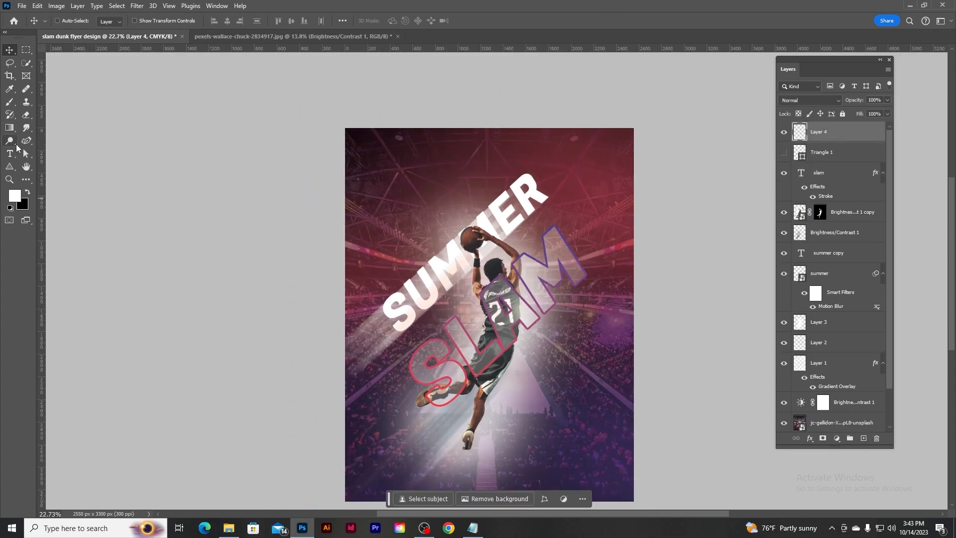
pyautogui.click(12, 155)
pyautogui.click(536, 357)
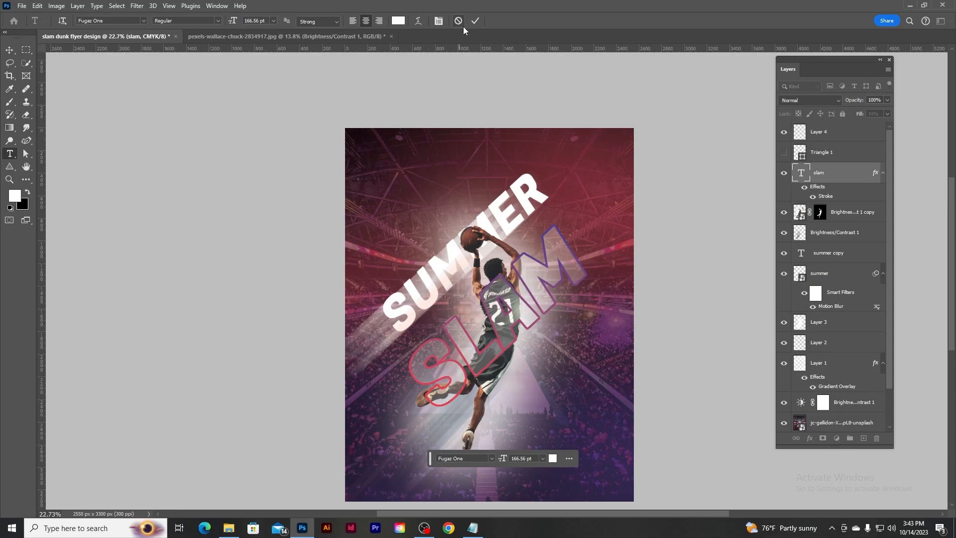
pyautogui.click(457, 21)
# - Copy "Basketball Tournament" from the Notepad brief and paste it in Photoshop as a new text line below the player's feet
pyautogui.scroll(-2, 567, 409)
pyautogui.click(566, 409)
pyautogui.click(472, 527)
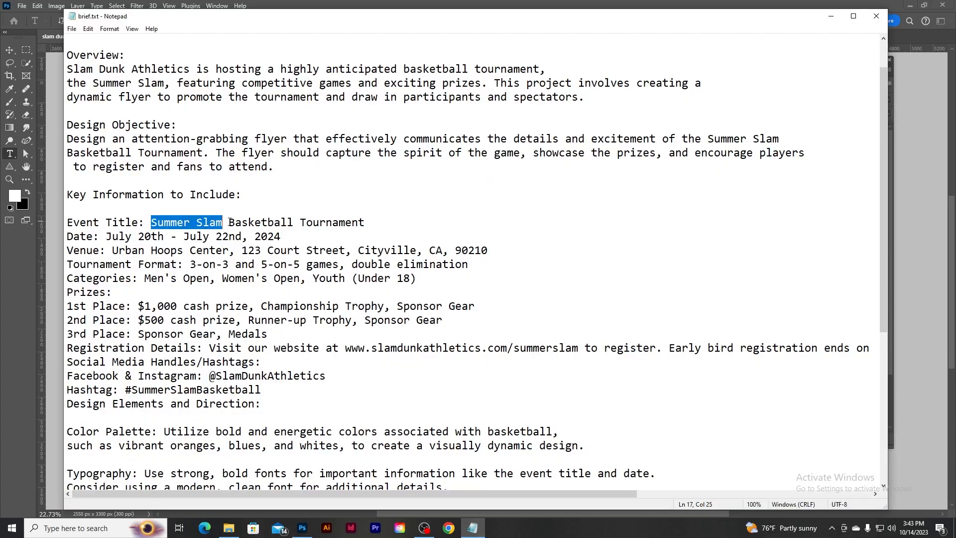
pyautogui.moveTo(229, 222); pyautogui.dragTo(447, 222)
pyautogui.hotkey('ctrl', 'c')
pyautogui.click(531, 4)
pyautogui.hotkey('ctrl', 'v')
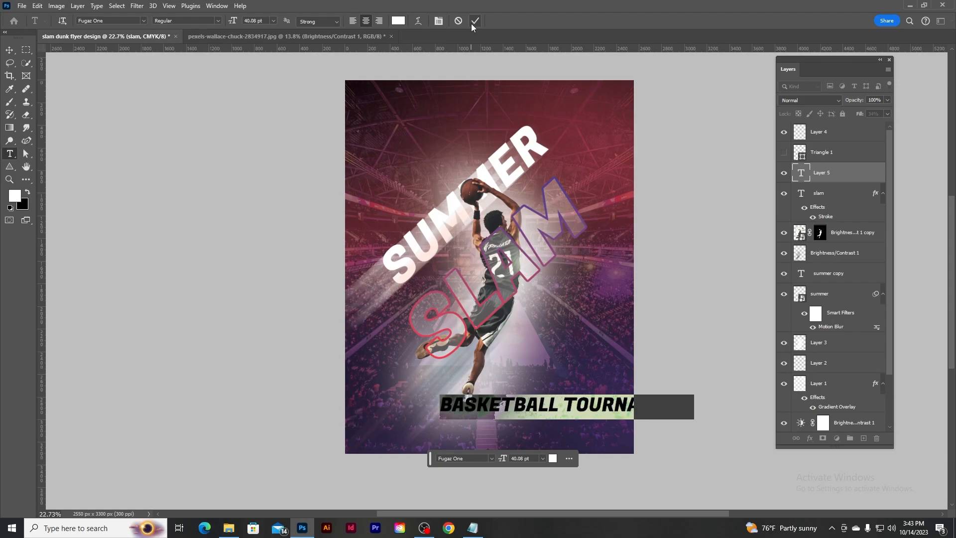
pyautogui.click(471, 23)
# - Set the Basketball Tournament text size to 24 pt
pyautogui.hotkey('ctrl', 't')
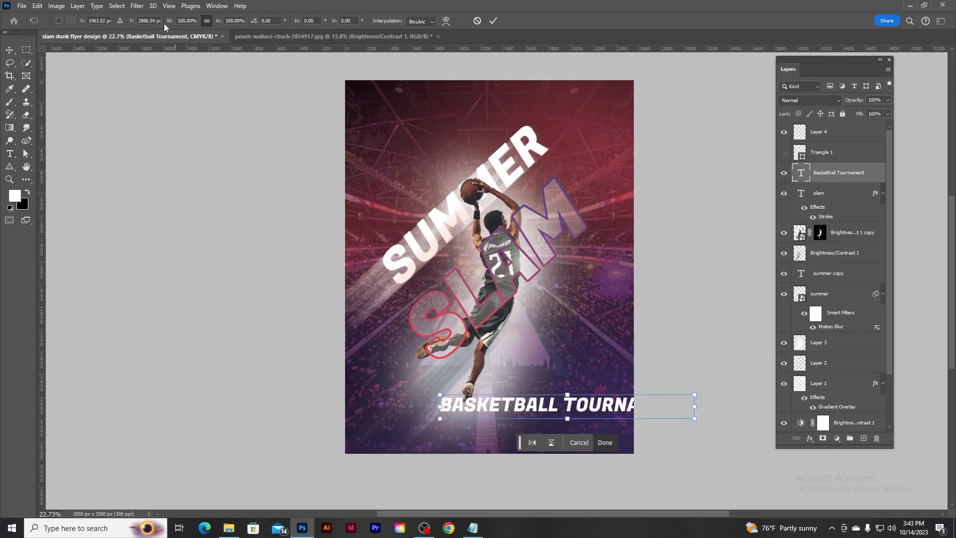
pyautogui.click(492, 20)
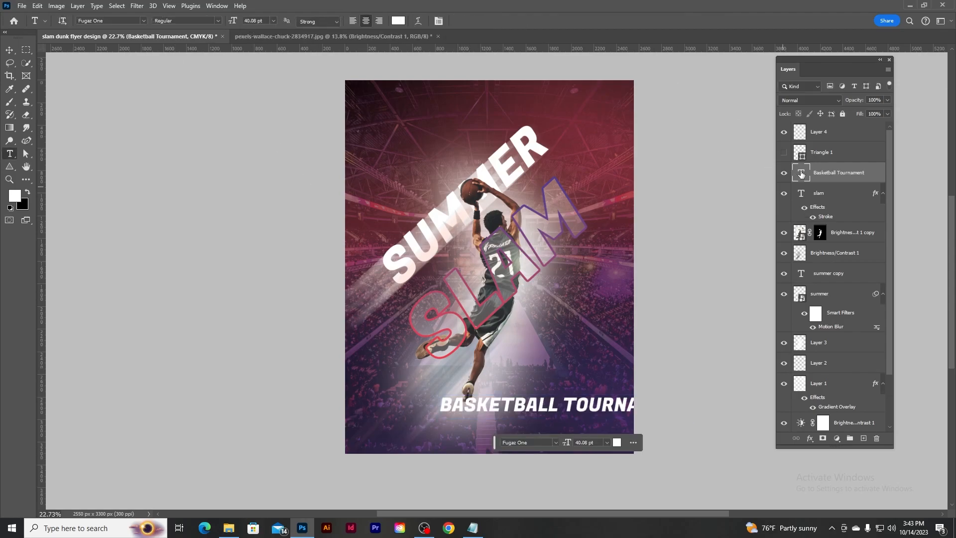
pyautogui.press('Return')
pyautogui.click(273, 21)
pyautogui.click(273, 103)
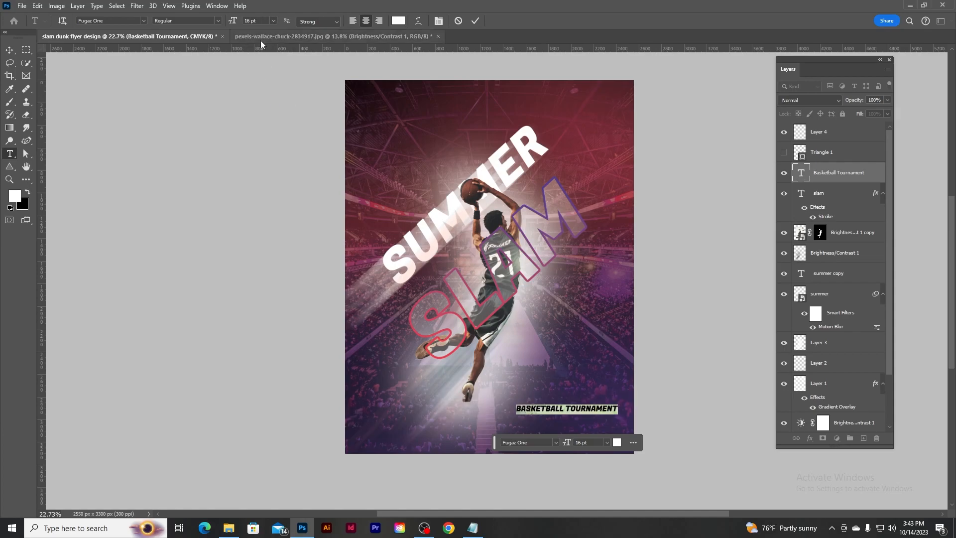
pyautogui.click(273, 21)
pyautogui.click(265, 120)
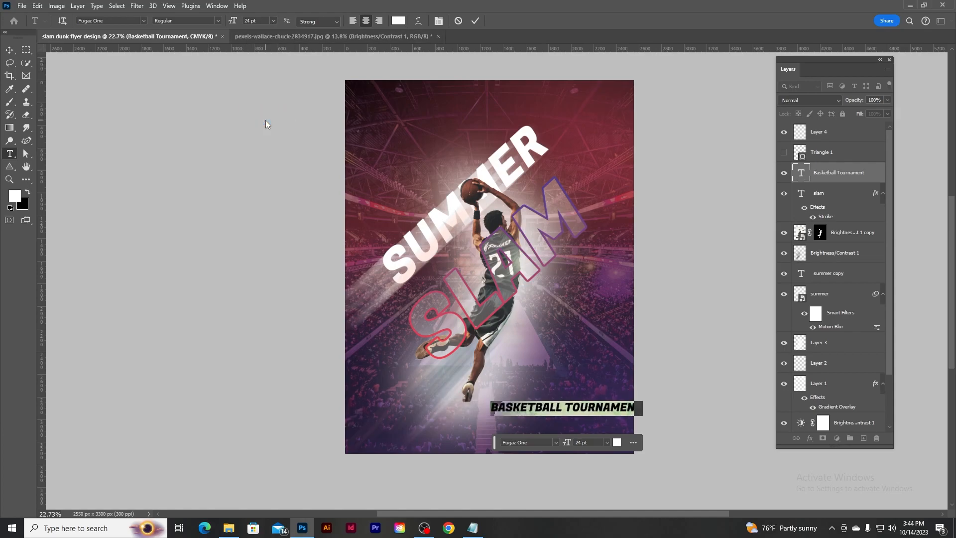
# - Rotate the Basketball Tournament text parallel to the diagonal title and move it just below SLAM
pyautogui.click(473, 20)
pyautogui.hotkey('ctrl', 't')
pyautogui.moveTo(674, 348); pyautogui.dragTo(674, 349)
pyautogui.moveTo(609, 381); pyautogui.dragTo(649, 231)
pyautogui.click(493, 21)
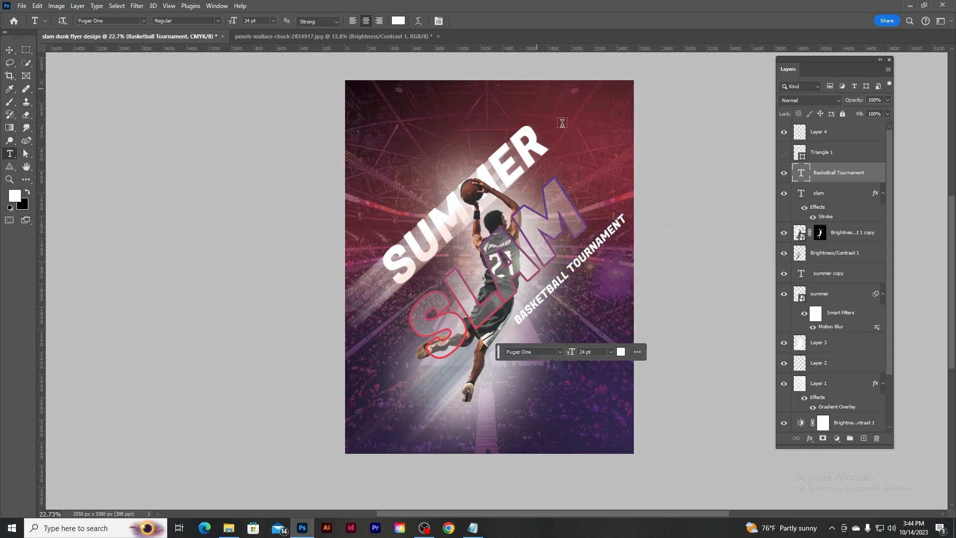
# - Reduce the Basketball Tournament text to 16 pt and reposition it along the lower edge of SLAM
pyautogui.scroll(1, 598, 238)
pyautogui.scroll(-3, 598, 239)
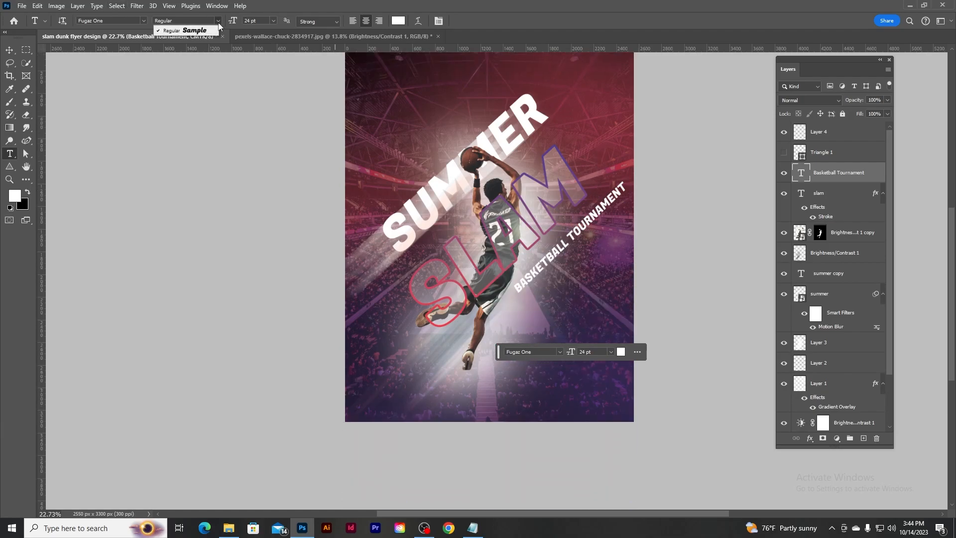
pyautogui.click(274, 20)
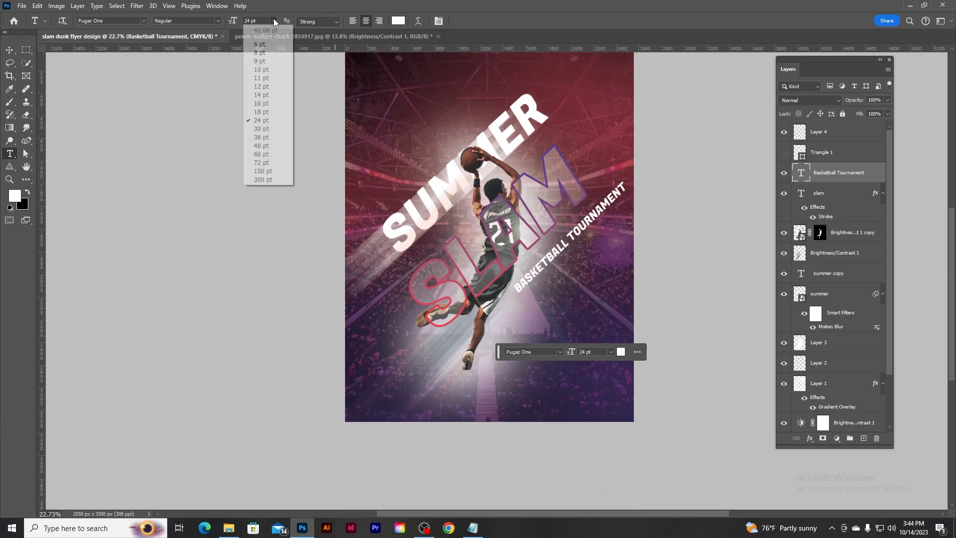
pyautogui.click(261, 100)
pyautogui.click(9, 50)
pyautogui.moveTo(566, 239)
pyautogui.mouseDown()
pyautogui.moveTo(578, 209)
pyautogui.moveTo(551, 239)
pyautogui.mouseUp()
pyautogui.hotkey('ctrl', 't')
pyautogui.moveTo(607, 208); pyautogui.dragTo(726, 125)
pyautogui.click(493, 21)
pyautogui.scroll(-3, 495, 217)
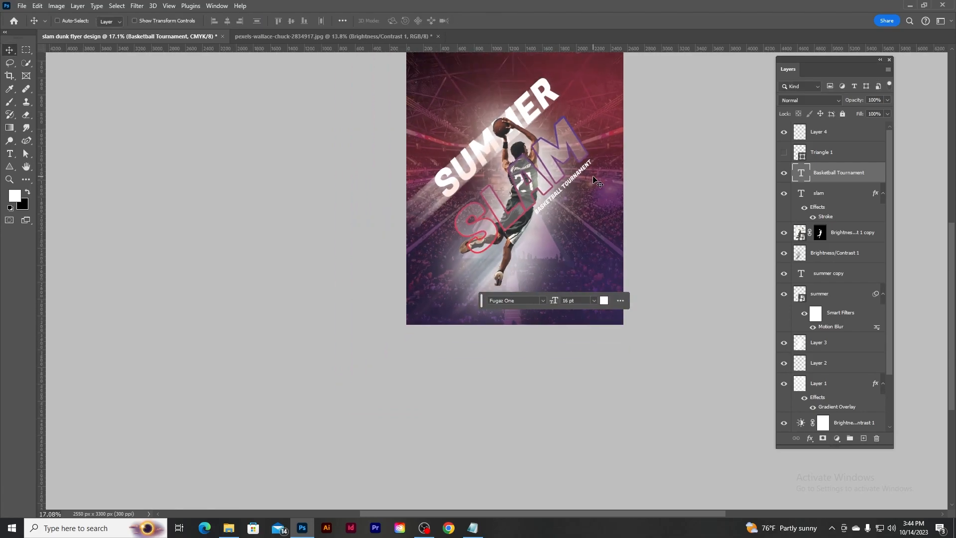
pyautogui.scroll(3, 495, 217)
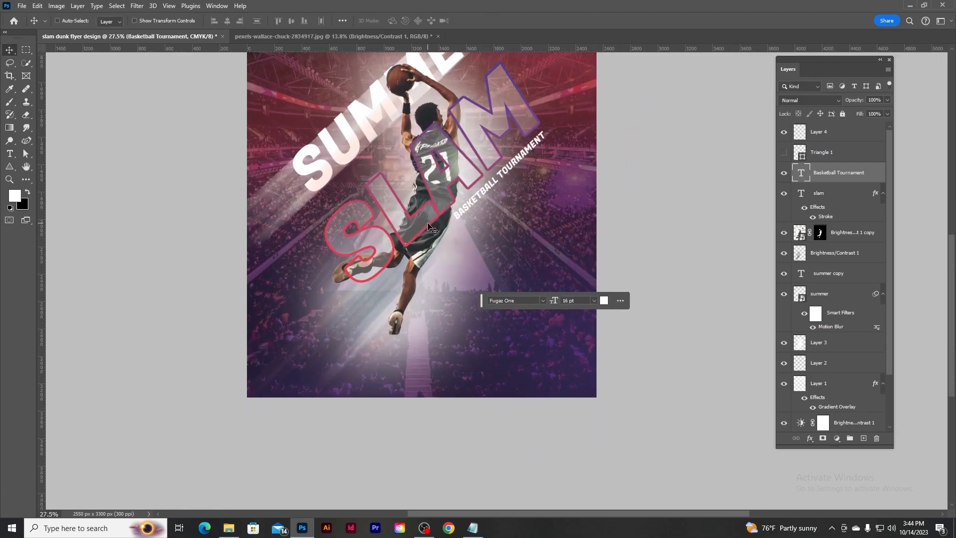
pyautogui.scroll(3, 515, 259)
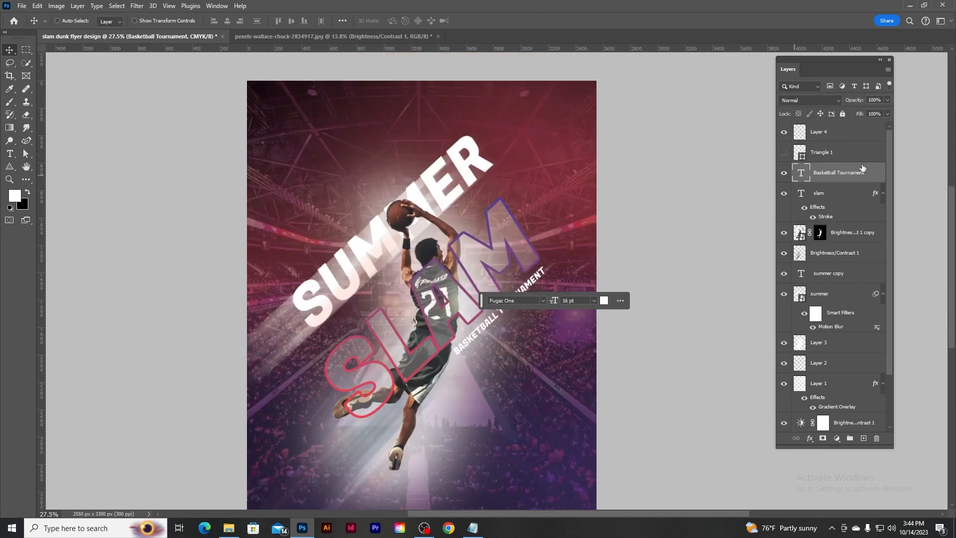
# - Copy "Slam Dunk Athletics" from the Notepad brief and paste it in Photoshop as new text in the flyer's upper left
pyautogui.click(838, 133)
pyautogui.click(472, 528)
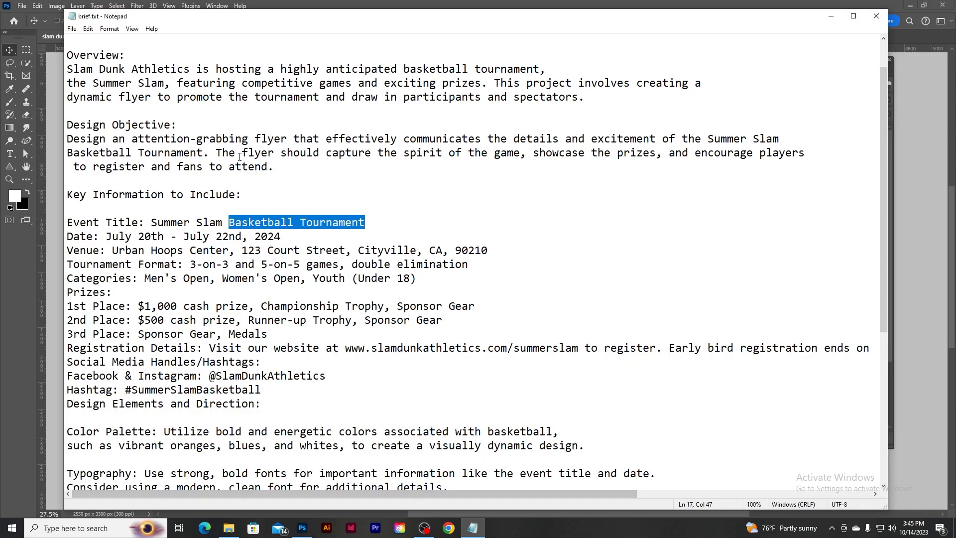
pyautogui.scroll(1, 200, 161)
pyautogui.moveTo(120, 65); pyautogui.dragTo(343, 67)
pyautogui.hotkey('ctrl', 'c')
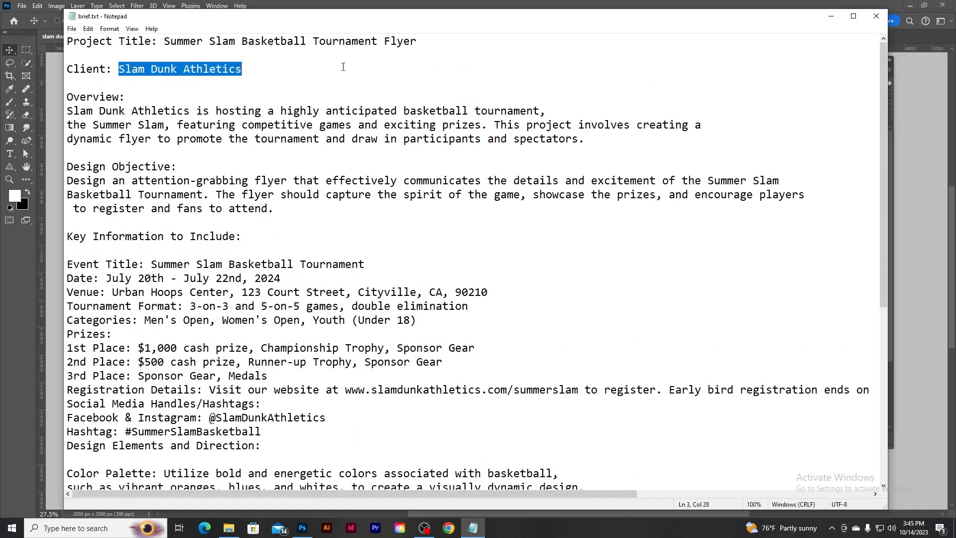
pyautogui.click(417, 4)
pyautogui.scroll(3, 286, 128)
pyautogui.click(9, 153)
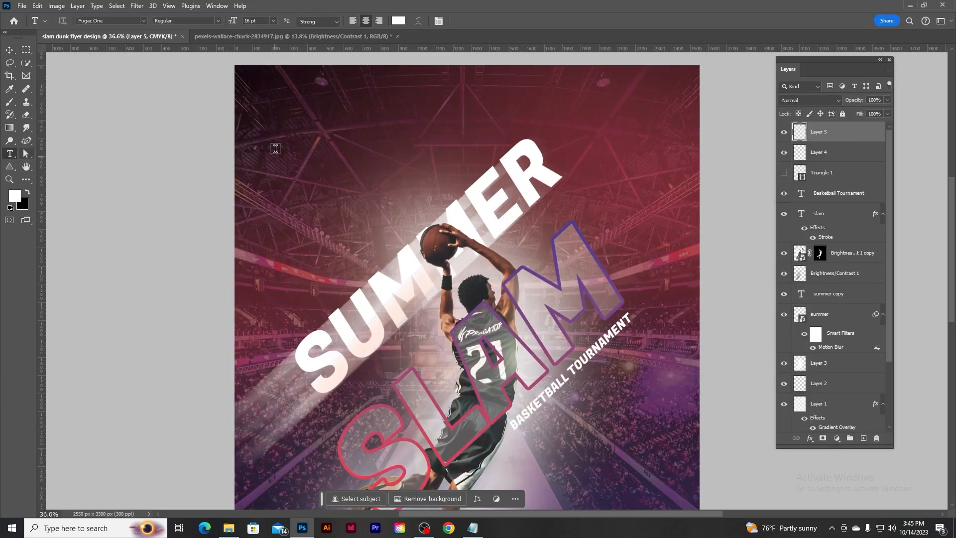
pyautogui.click(255, 140)
pyautogui.hotkey('ctrl', 'v')
pyautogui.click(475, 20)
# - Break Slam Dunk Athletics into two lines and move the text to the top centre of the flyer
pyautogui.press('v')
pyautogui.moveTo(263, 139); pyautogui.dragTo(329, 121)
pyautogui.doubleClick(800, 133)
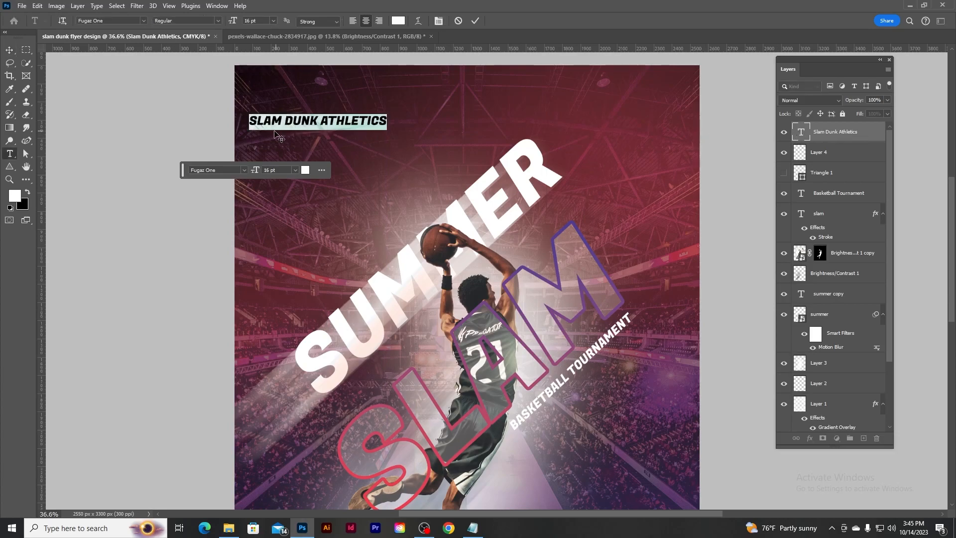
pyautogui.click(322, 116)
pyautogui.press('Return')
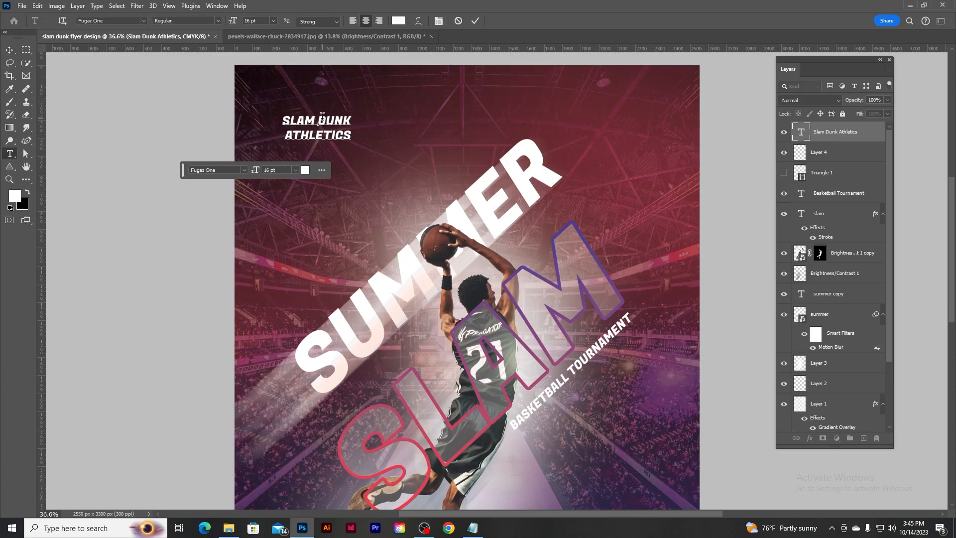
pyautogui.click(474, 20)
pyautogui.press('v')
pyautogui.moveTo(337, 125); pyautogui.dragTo(466, 117)
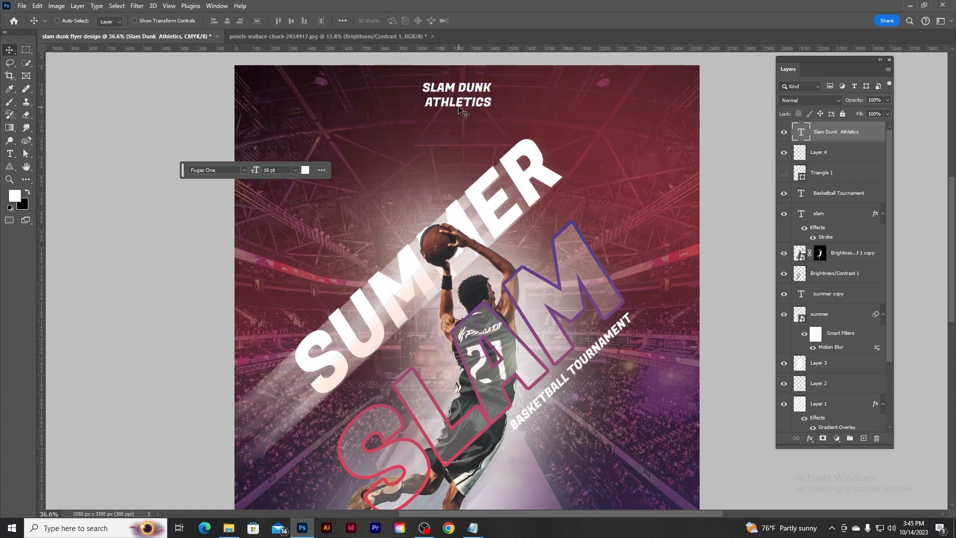
# - Remove the line break from the Slam Dunk Athletics text so it reads on a single line
pyautogui.doubleClick(801, 132)
pyautogui.click(486, 90)
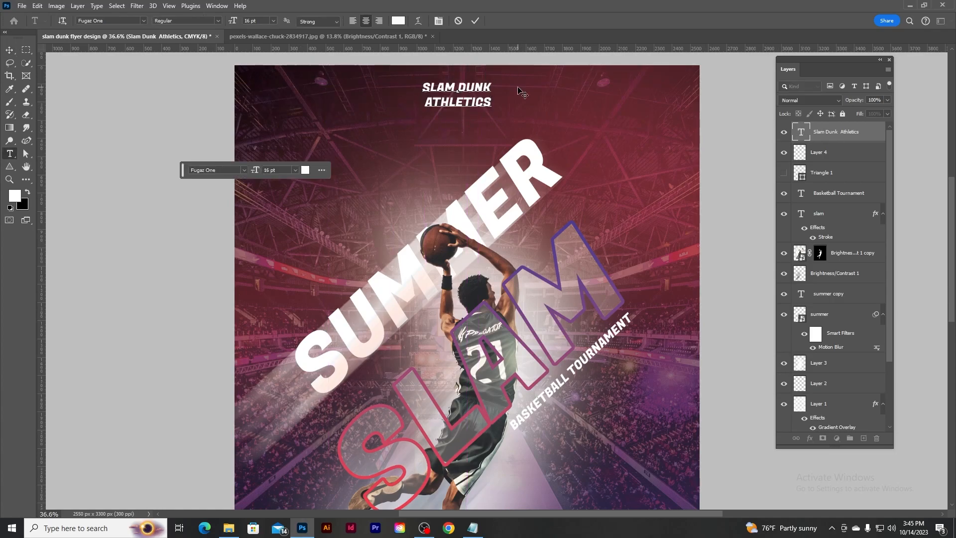
pyautogui.press('Delete')
pyautogui.click(475, 22)
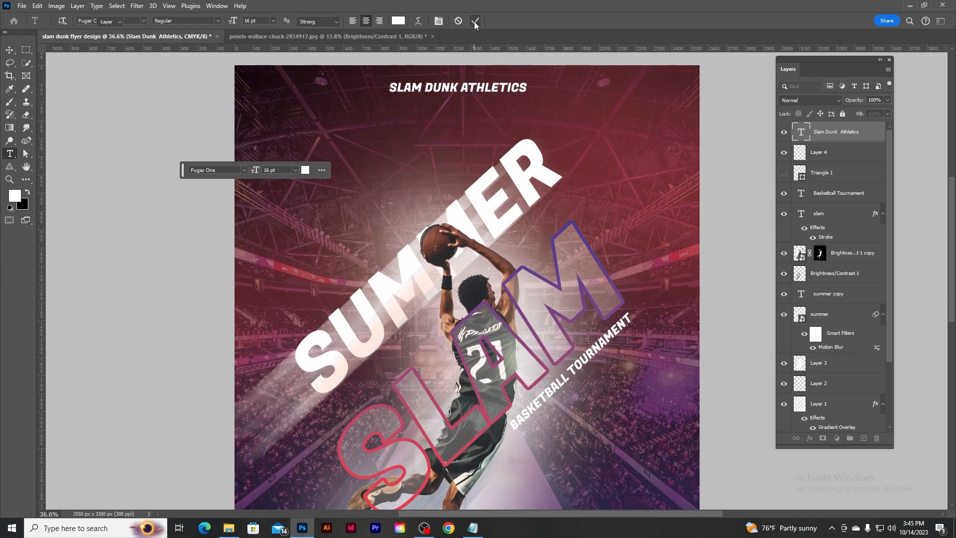
# - Duplicate the Slam Dunk Athletics text directly below itself and change the copy's wording to "presents"
pyautogui.moveTo(456, 87); pyautogui.dragTo(456, 105)
pyautogui.tripleClick(456, 103)
pyautogui.write('FResents')
pyautogui.click(475, 21)
pyautogui.press('v')
# - Add a new empty layer above the presents text layer
pyautogui.scroll(-5, 407, 206)
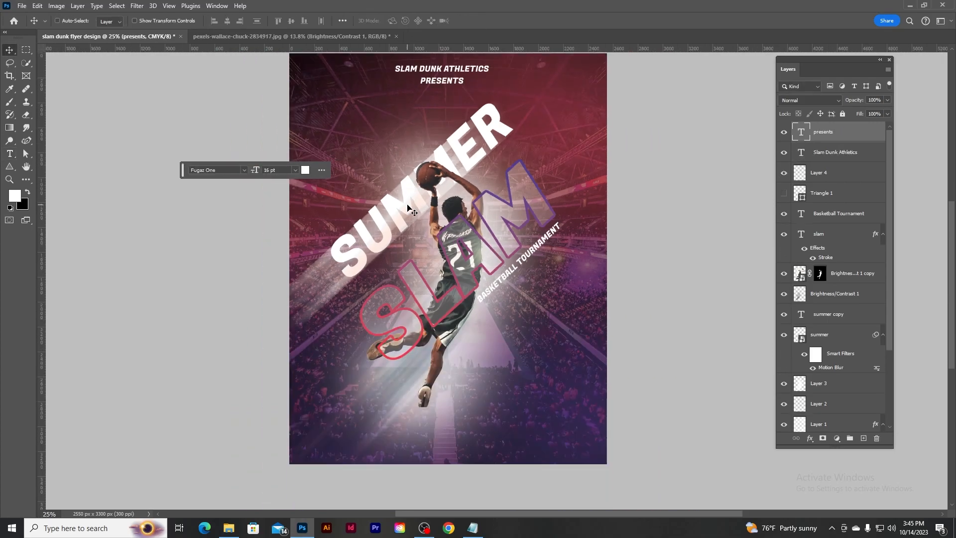
pyautogui.scroll(1, 420, 347)
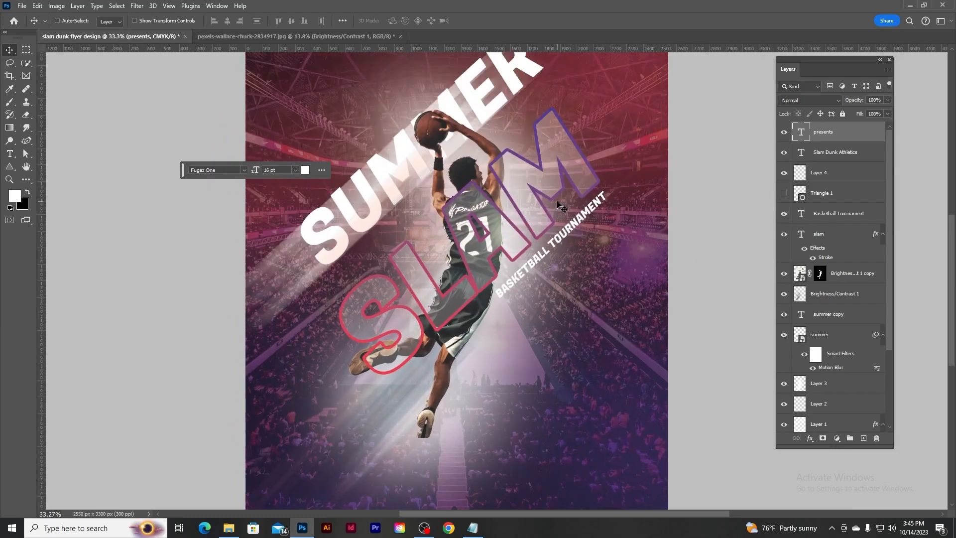
pyautogui.scroll(3, 557, 202)
pyautogui.scroll(-4, 578, 349)
pyautogui.scroll(2, 580, 359)
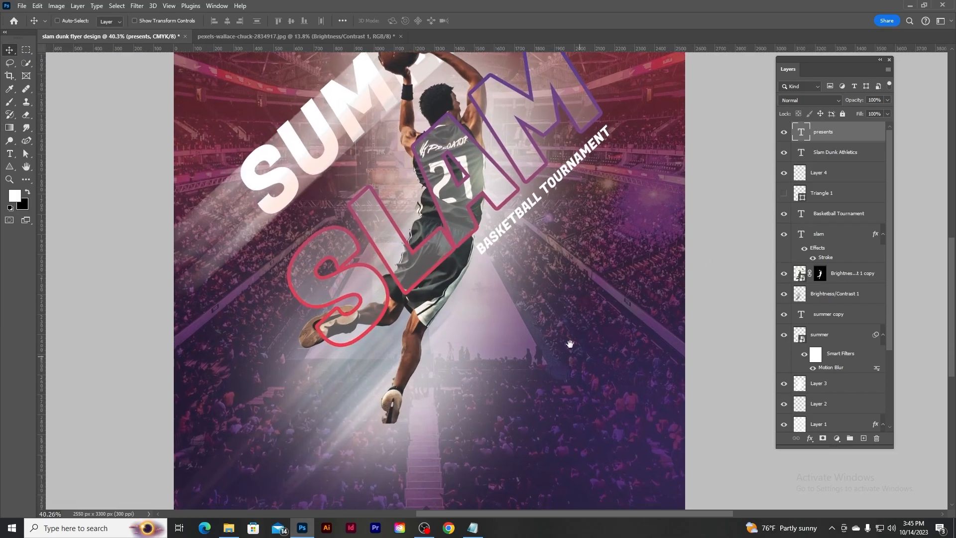
pyautogui.moveTo(578, 354); pyautogui.dragTo(524, 287)
pyautogui.click(863, 438)
# - Copy the 1st to 3rd place prize lines from the Notepad brief and paste them in a text box at the flyer's lower right
pyautogui.scroll(1, 572, 309)
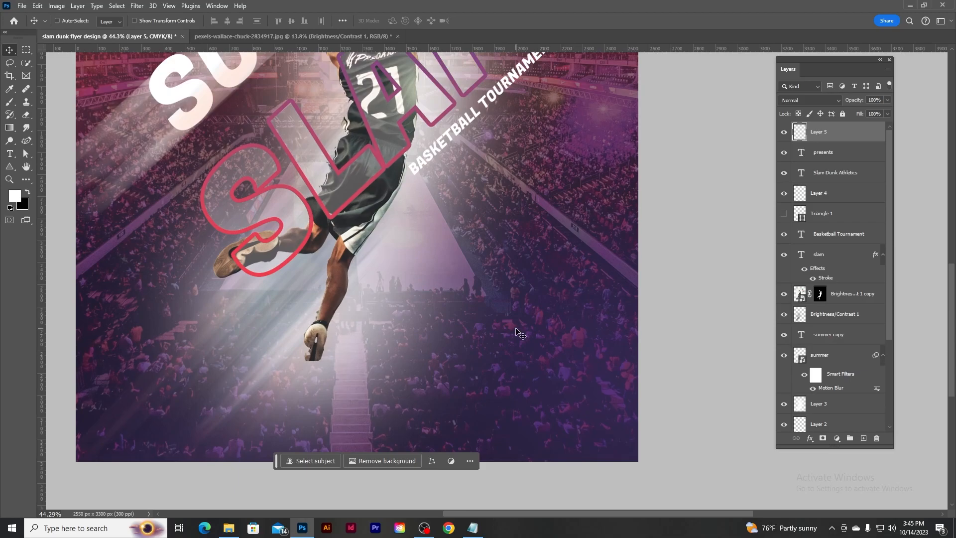
pyautogui.scroll(1, 518, 333)
pyautogui.click(473, 528)
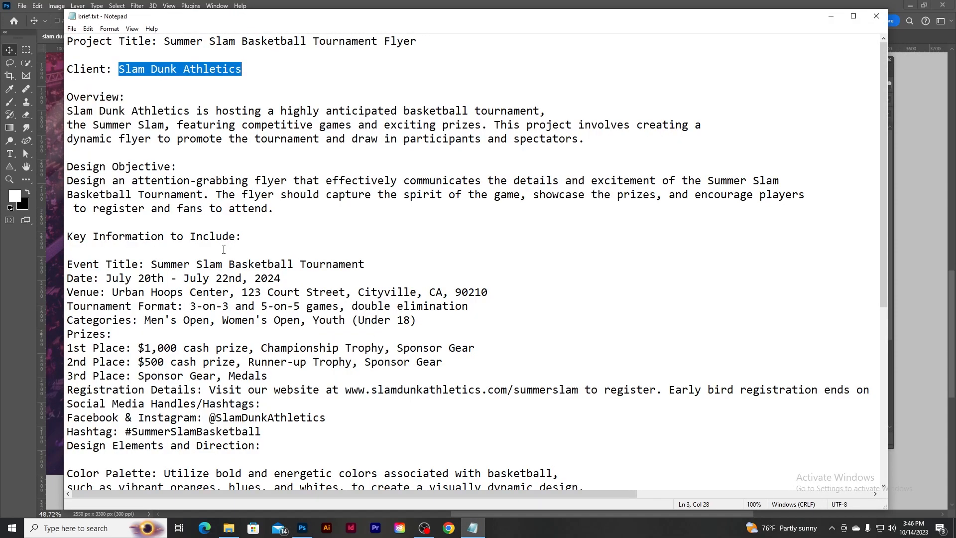
pyautogui.scroll(-3, 223, 249)
pyautogui.moveTo(68, 222); pyautogui.dragTo(315, 247)
pyautogui.click(491, 4)
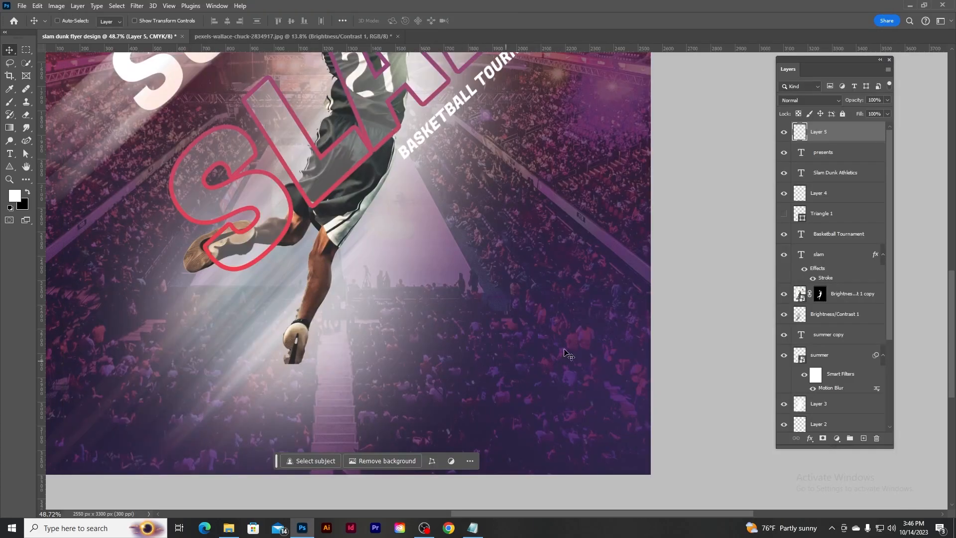
pyautogui.click(6, 158)
pyautogui.moveTo(392, 320); pyautogui.dragTo(633, 445)
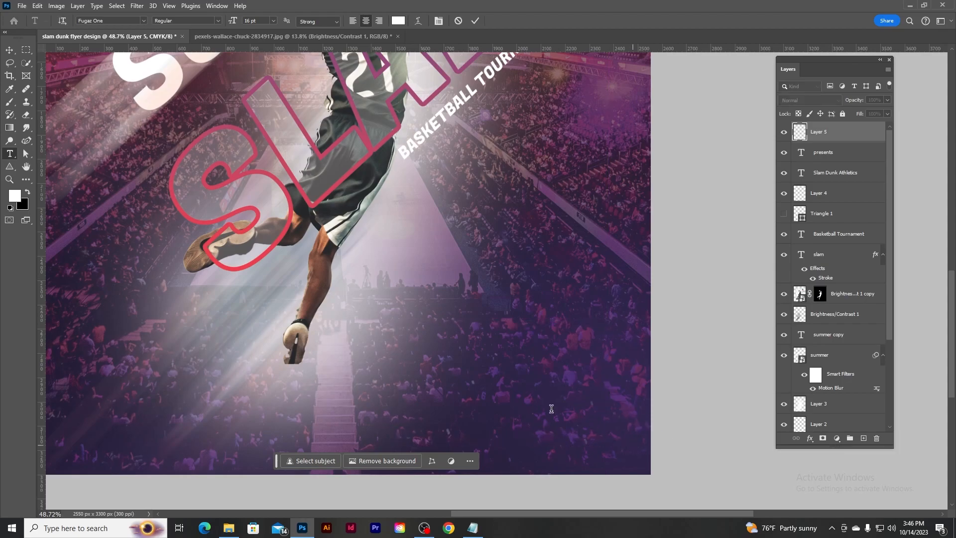
pyautogui.hotkey('ctrl', 'v')
# - Set the prize text size to 10 pt and move its box slightly closer to the flyer's bottom edge
pyautogui.hotkey('ctrl', 'a')
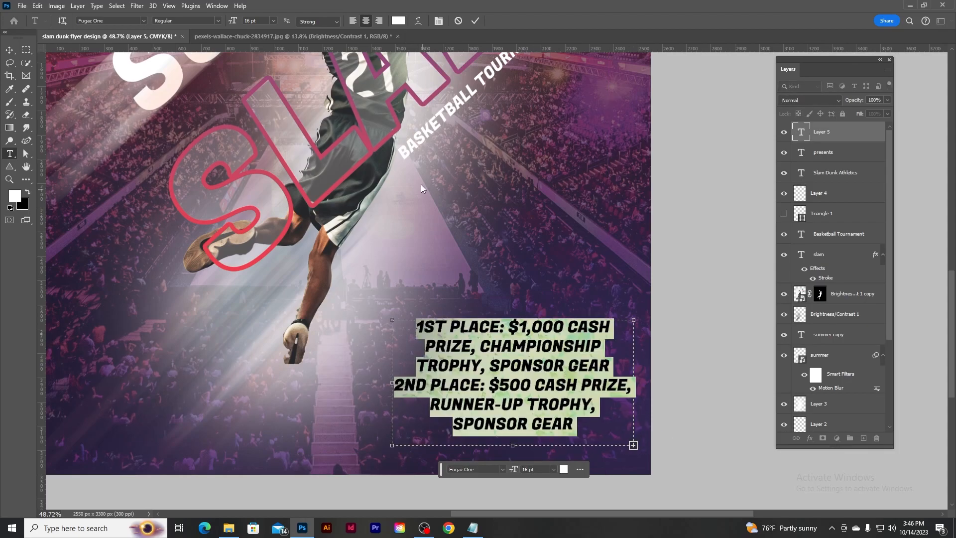
pyautogui.click(273, 21)
pyautogui.click(270, 75)
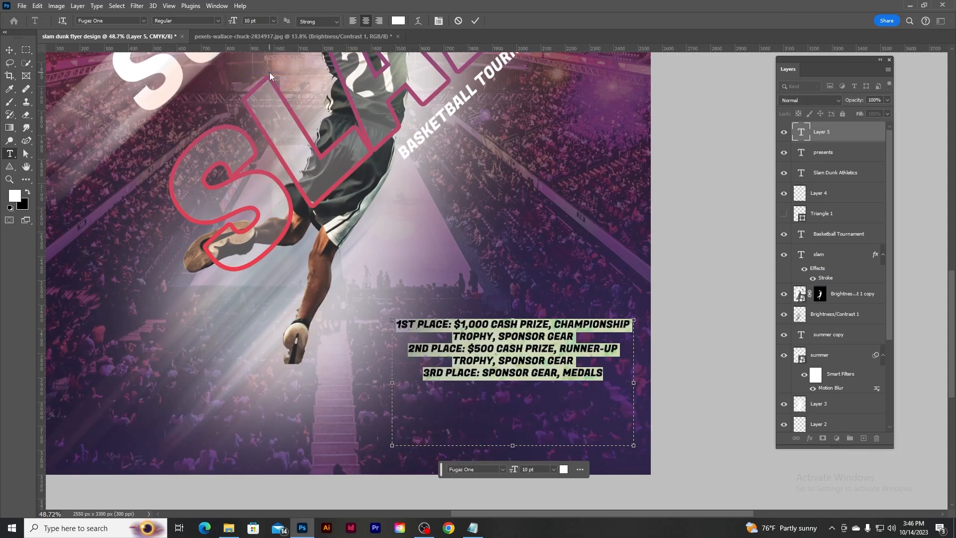
pyautogui.click(476, 20)
pyautogui.press('v')
pyautogui.moveTo(530, 342); pyautogui.dragTo(538, 412)
pyautogui.scroll(-5, 482, 233)
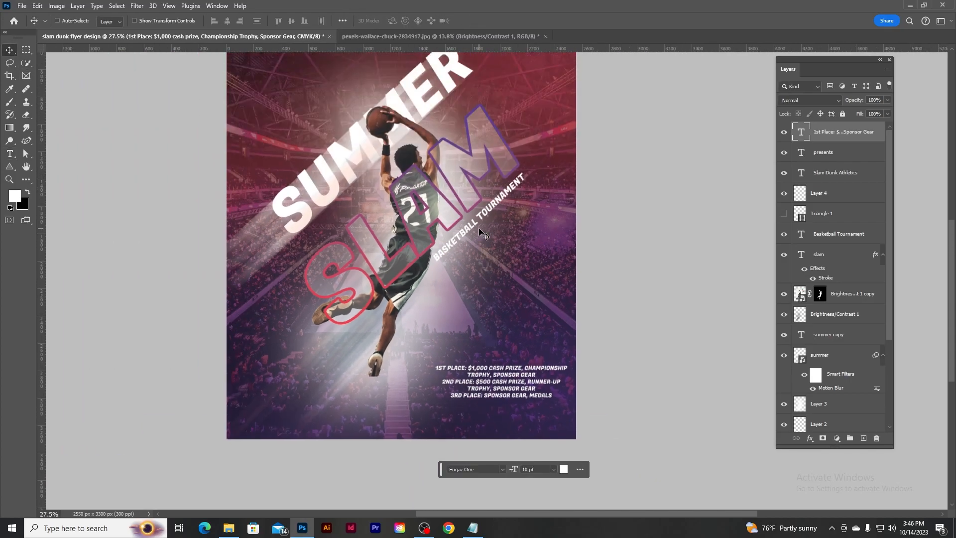
pyautogui.scroll(4, 503, 342)
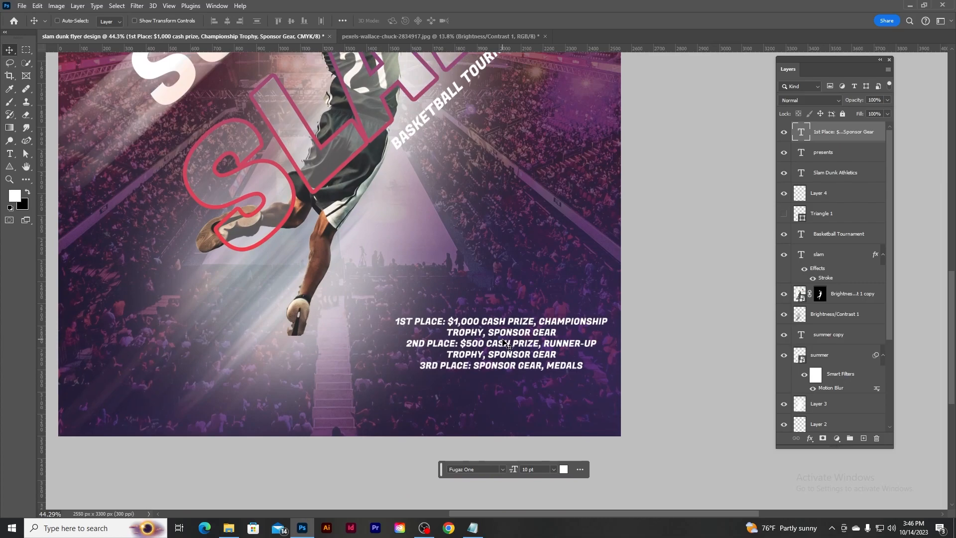
# - Insert a "PRIZES" heading line above the prize list and right-align the prize lines
pyautogui.doubleClick(800, 133)
pyautogui.click(419, 331)
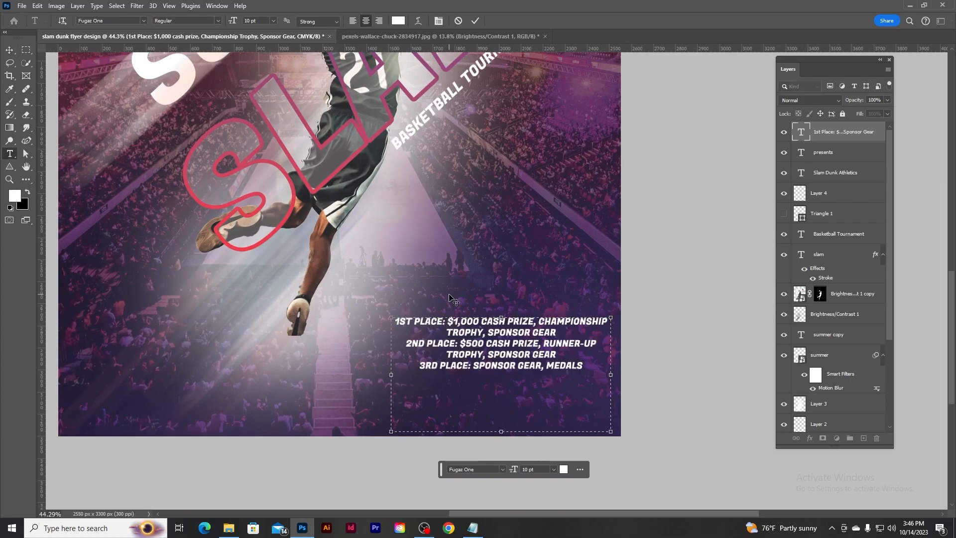
pyautogui.press('Return')
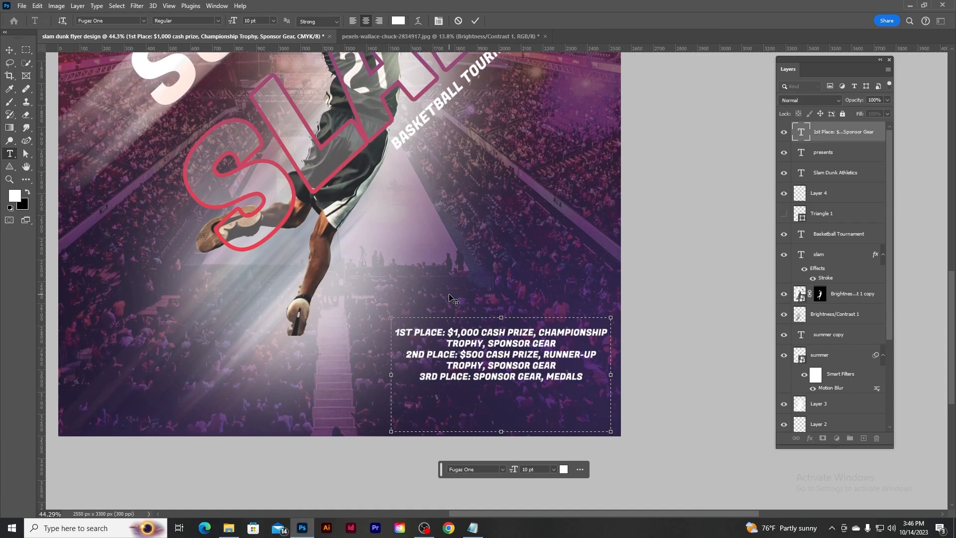
pyautogui.write('PRIZES')
pyautogui.hotkey('ctrl', 'a')
pyautogui.hotkey('ctrl', 'shift', 'r')
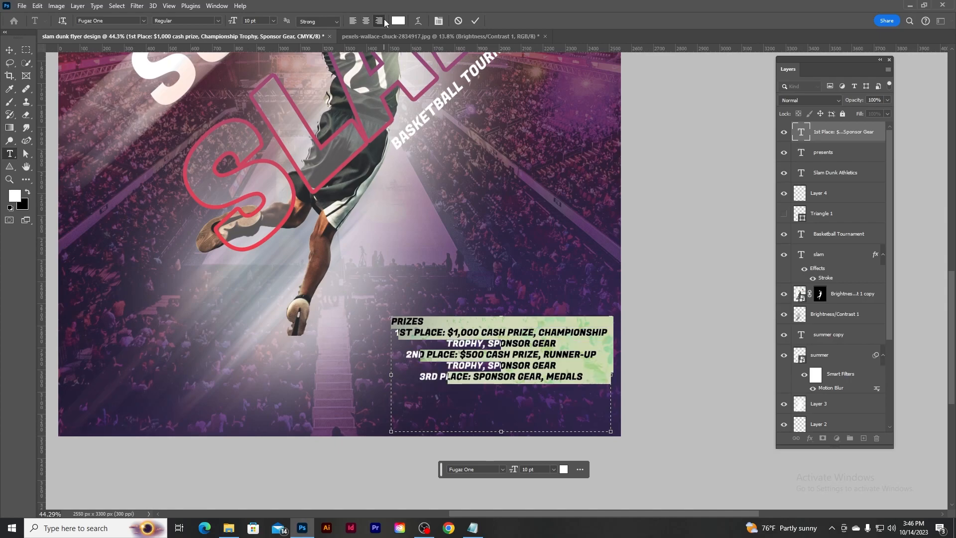
pyautogui.click(430, 322)
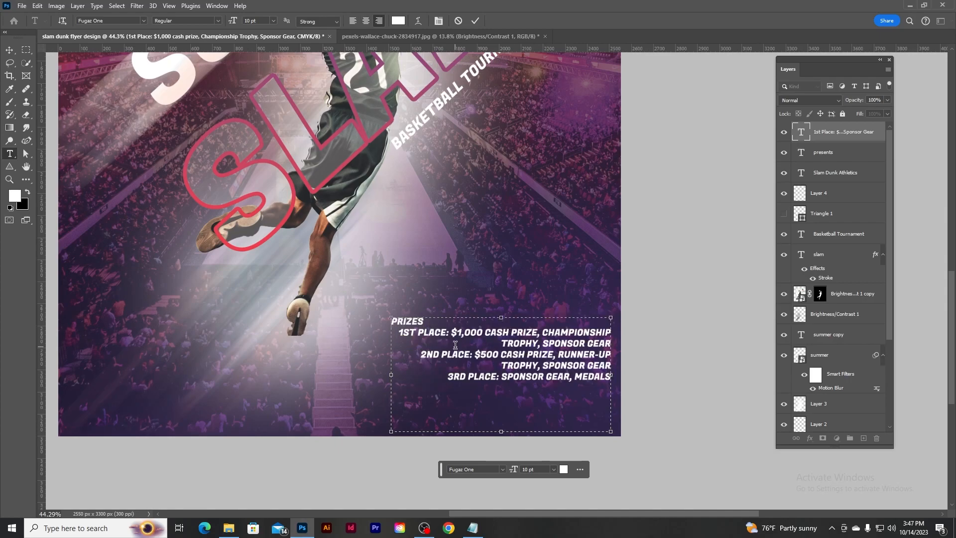
# - Change the font of all the prize text to Roboto Regular
pyautogui.hotkey('ctrl', 'a')
pyautogui.click(144, 24)
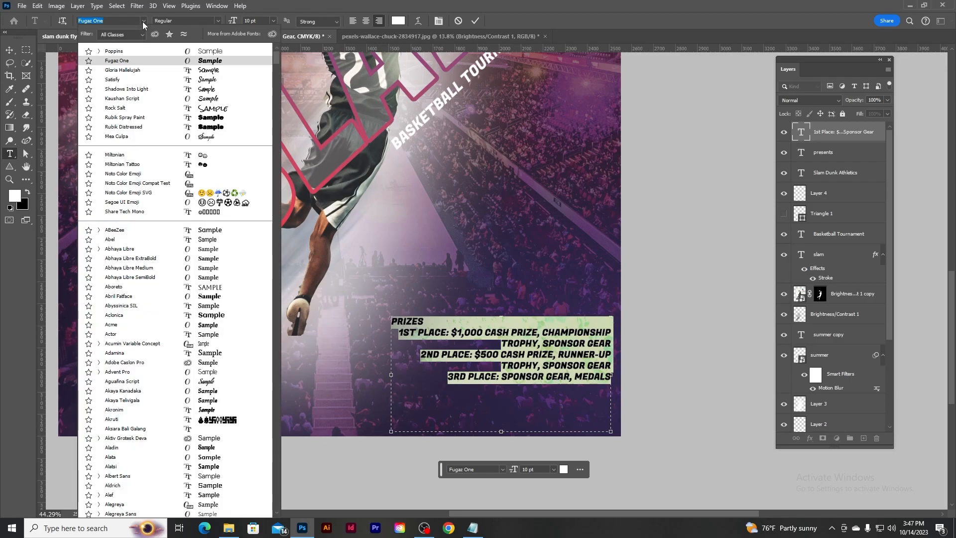
pyautogui.write('Roboto')
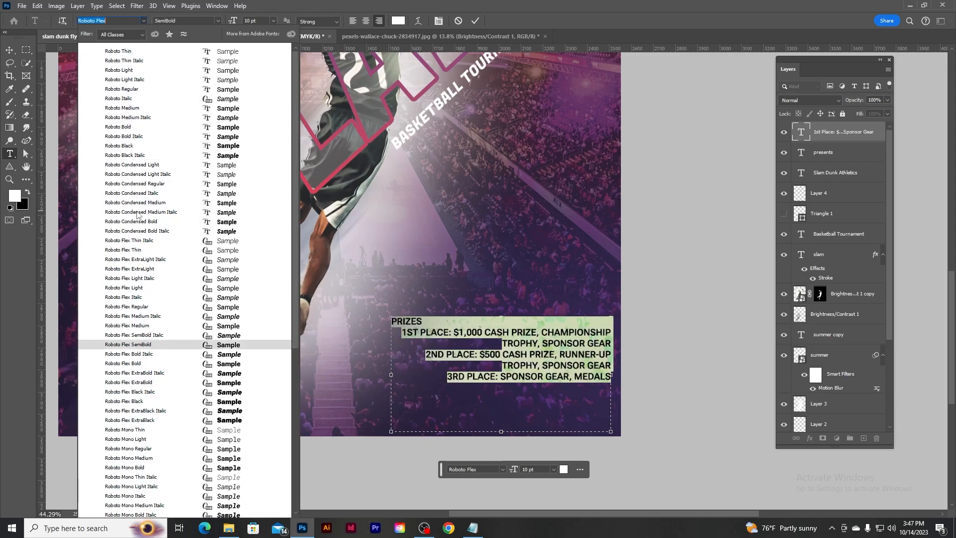
pyautogui.click(141, 90)
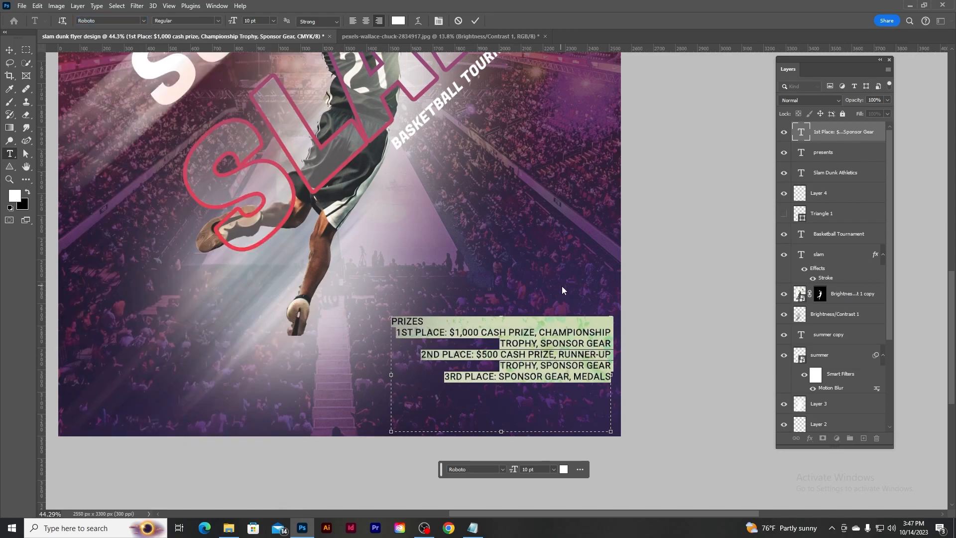
pyautogui.click(475, 21)
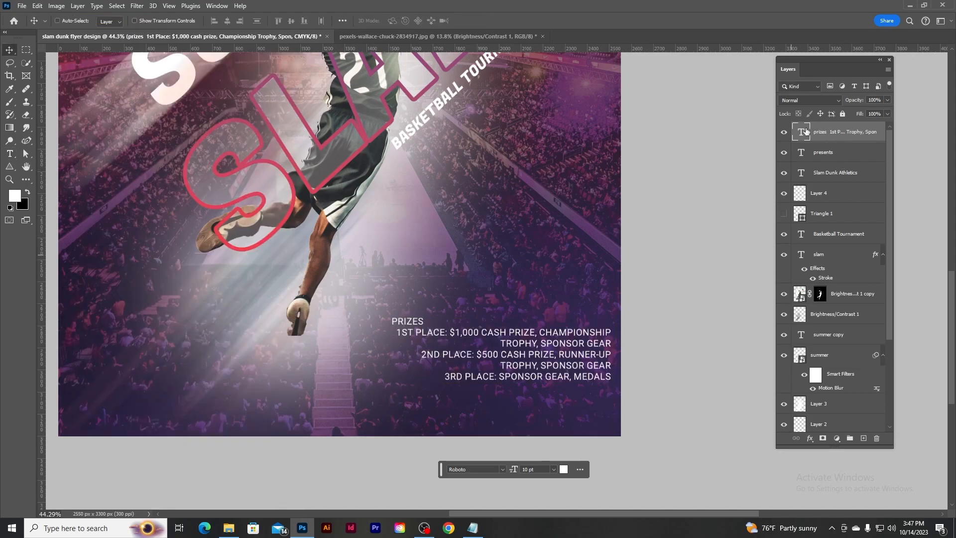
# - Delete the PRIZES heading and its empty line from the prize text box
pyautogui.click(427, 322)
pyautogui.doubleClick(426, 322)
pyautogui.press('BackSpace')
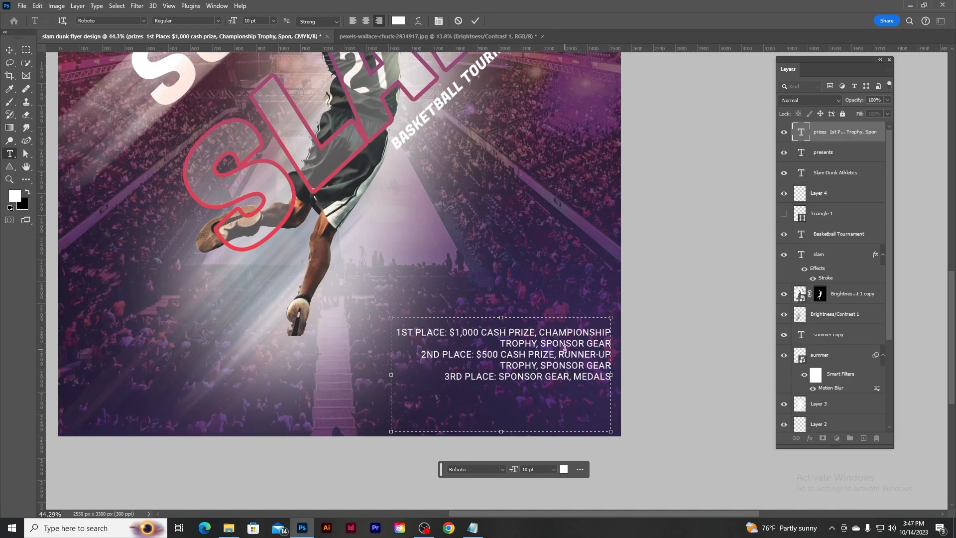
pyautogui.press('BackSpace')
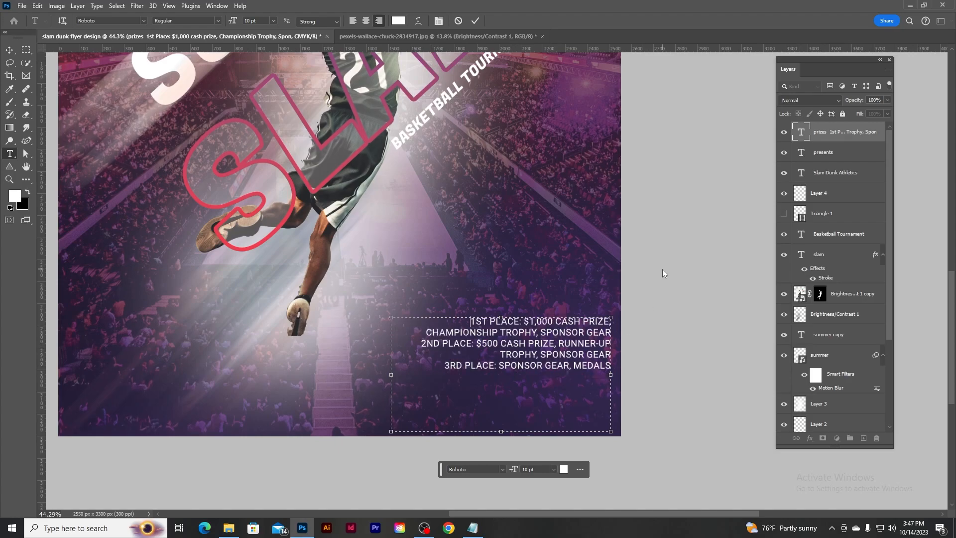
# - Insert a "PRIZES" heading on its own line above the right-aligned prize list
pyautogui.press('Return')
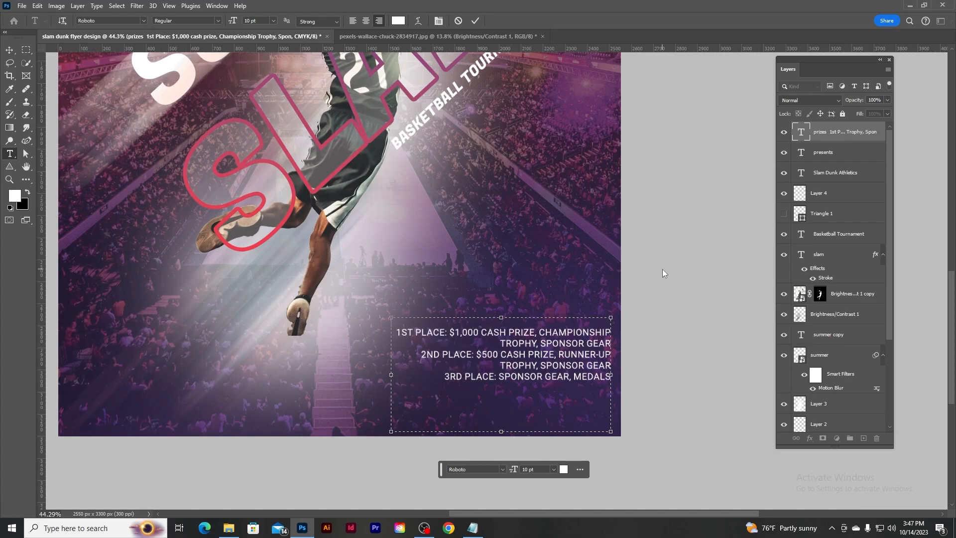
pyautogui.write('PRIZES')
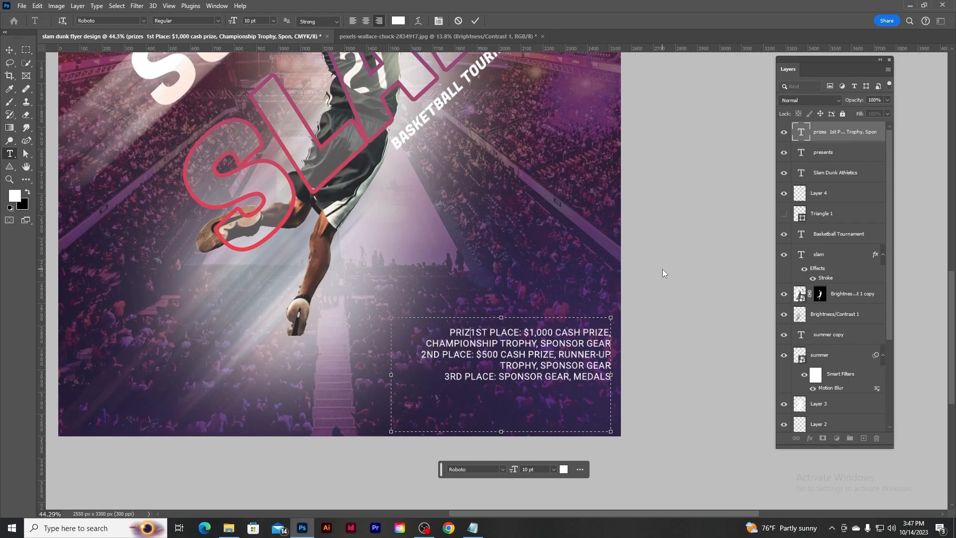
pyautogui.press('Return')
# - Set the PRIZES heading to 12 pt Roboto Bold and commit the text edit
pyautogui.doubleClick(596, 328)
pyautogui.click(273, 21)
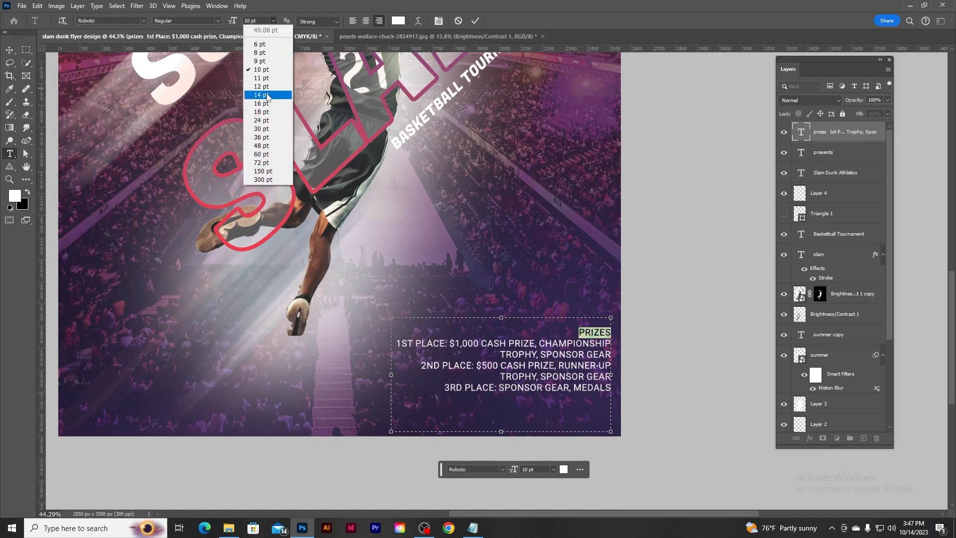
pyautogui.click(267, 94)
pyautogui.click(274, 21)
pyautogui.click(270, 89)
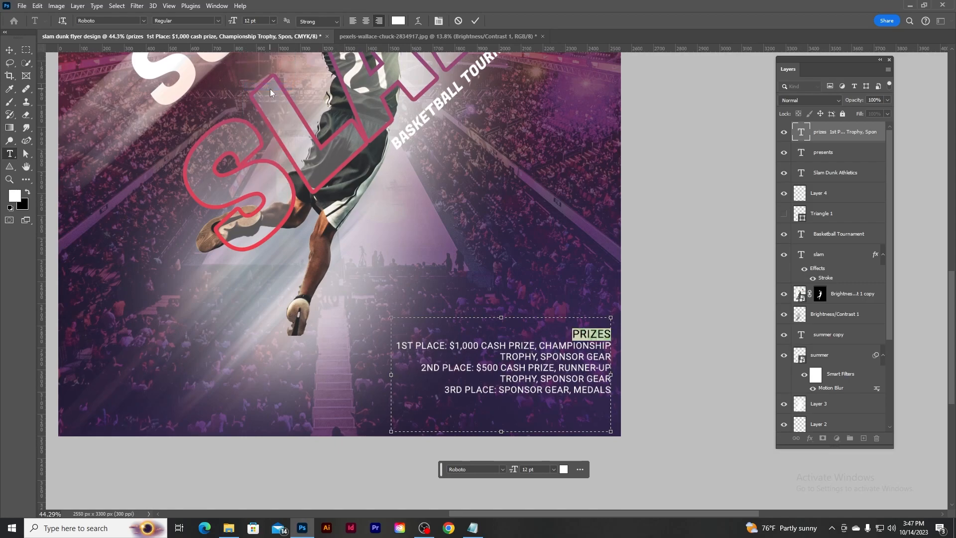
pyautogui.click(217, 20)
pyautogui.click(182, 94)
pyautogui.click(475, 20)
pyautogui.press('v')
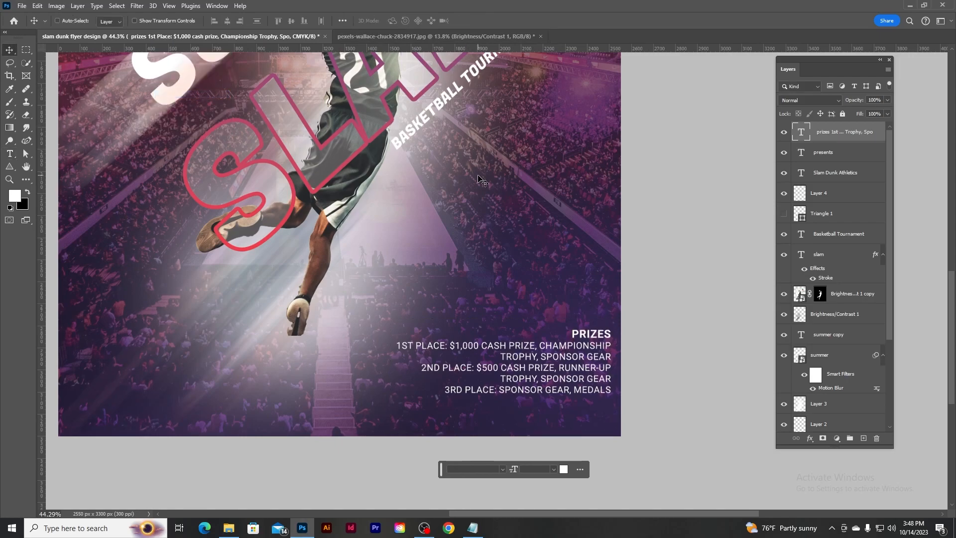
# - Add the text "REGISTER AT" on a new layer and place it in the flyer's lower-left area
pyautogui.hotkey('ctrl', '0')
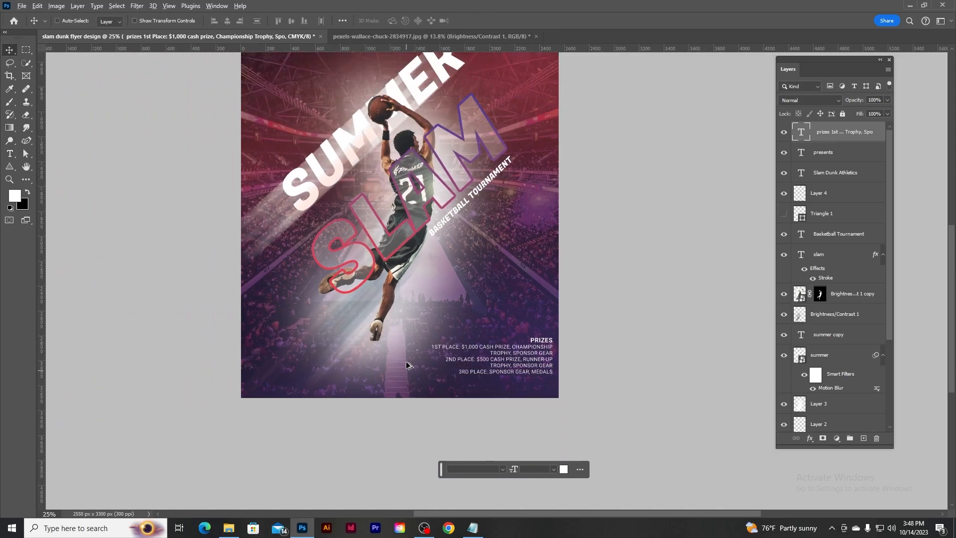
pyautogui.hotkey('ctrl', '+')
pyautogui.click(863, 439)
pyautogui.press('t')
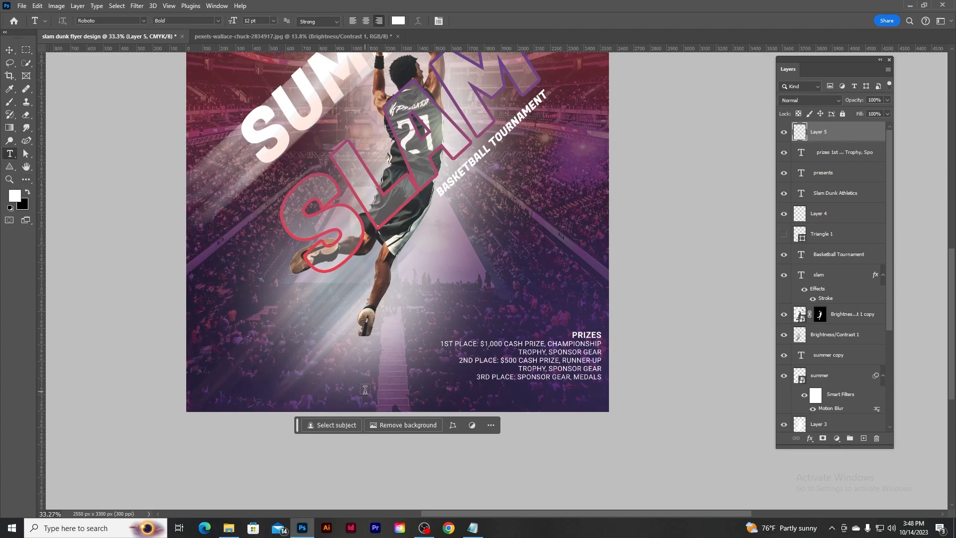
pyautogui.click(351, 384)
pyautogui.write('REGISTER AT')
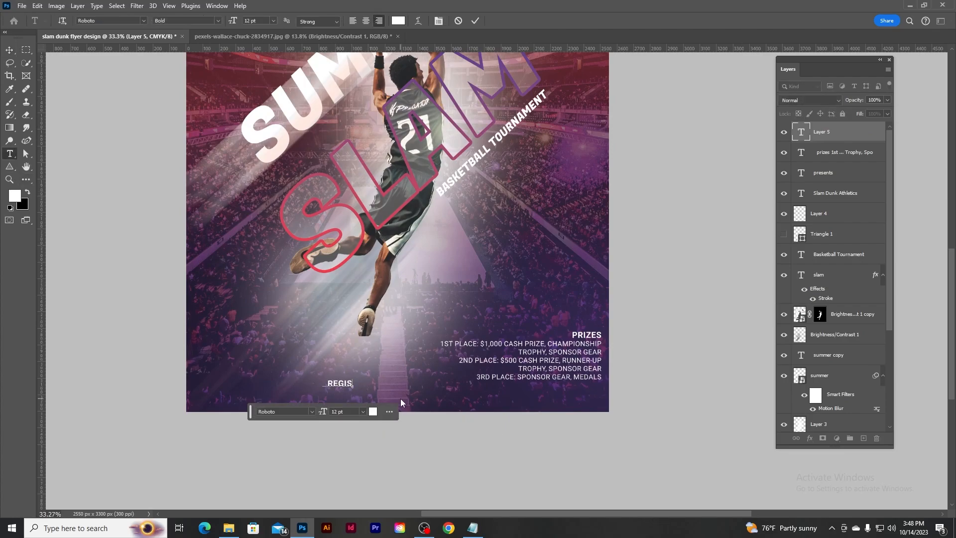
pyautogui.click(10, 50)
pyautogui.moveTo(340, 388); pyautogui.dragTo(246, 391)
pyautogui.doubleClick(232, 387)
pyautogui.click(472, 527)
pyautogui.moveTo(345, 264); pyautogui.dragTo(508, 264)
pyautogui.hotkey('ctrl', 'c')
pyautogui.click(302, 527)
pyautogui.hotkey('ctrl', 'v')
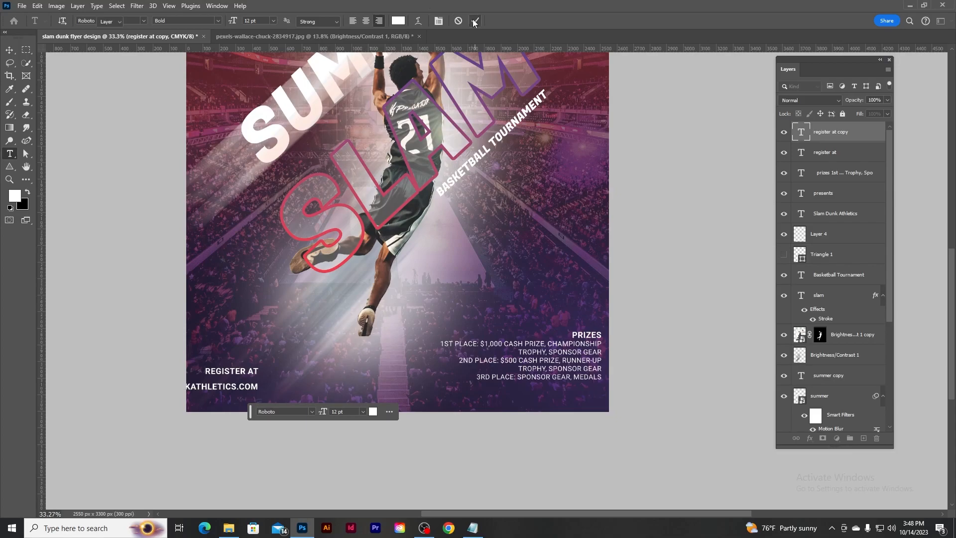
pyautogui.click(10, 50)
pyautogui.moveTo(211, 390); pyautogui.dragTo(290, 400)
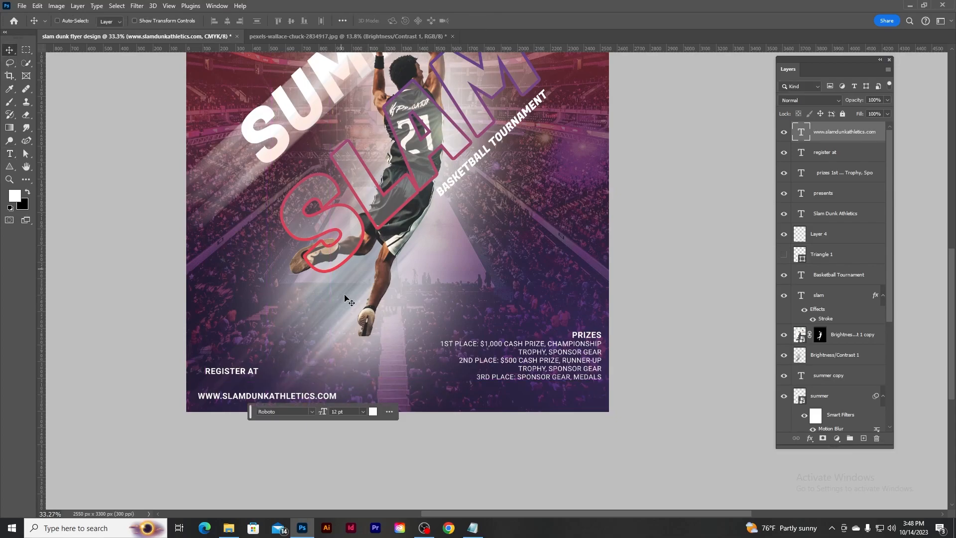
# - Move the REGISTER AT text down and right so it sits centred just above the web address
pyautogui.scroll(-2, 342, 285)
pyautogui.click(841, 152)
pyautogui.moveTo(233, 340); pyautogui.dragTo(272, 346)
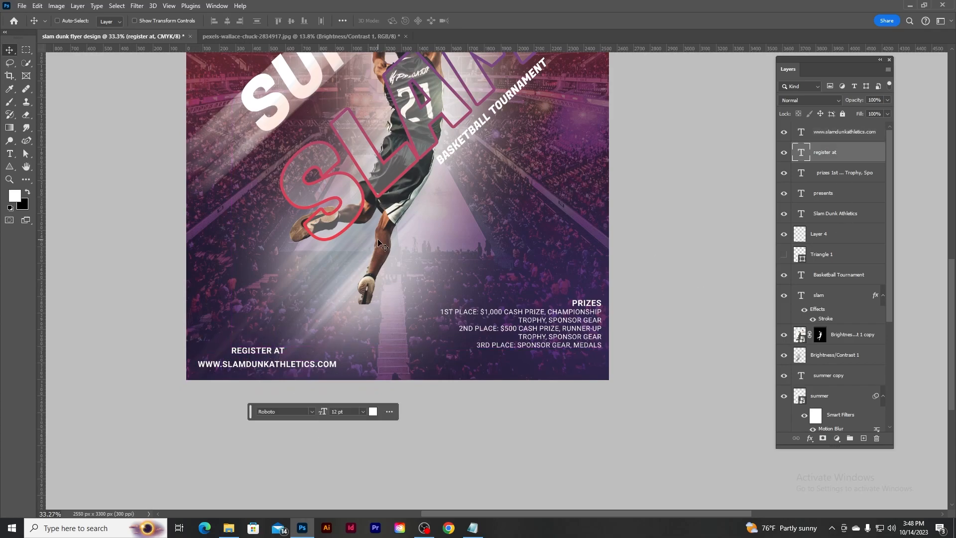
pyautogui.scroll(-4, 378, 240)
pyautogui.scroll(5, 378, 240)
pyautogui.scroll(-6, 368, 246)
pyautogui.scroll(3, 275, 273)
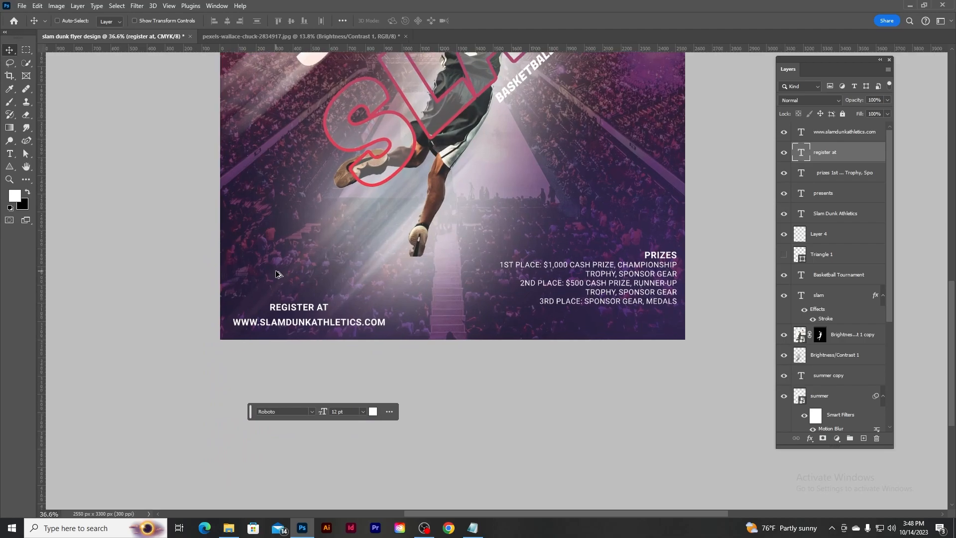
# - Draw a rectangle about 934 × 92 px behind the web address and fill it with the orange-pink-purple gradient
pyautogui.click(851, 175)
pyautogui.hotkey('ctrl', 'shift', 'alt', 'n')
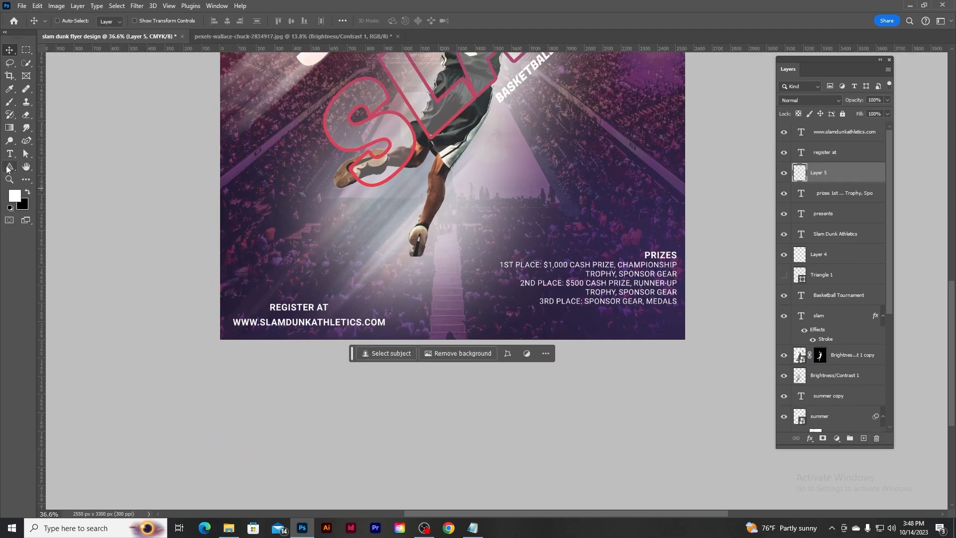
pyautogui.rightClick(10, 168)
pyautogui.click(42, 171)
pyautogui.moveTo(223, 314); pyautogui.dragTo(392, 331)
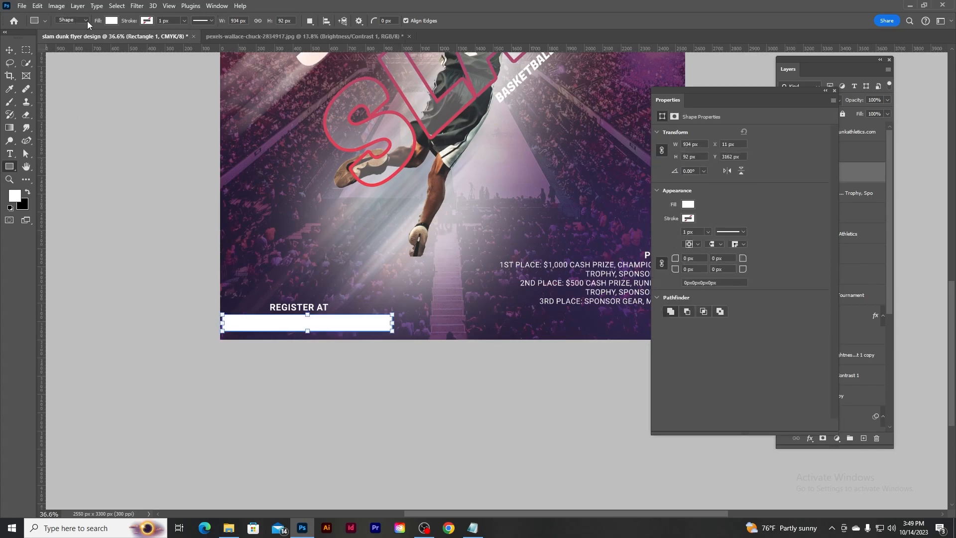
pyautogui.click(111, 21)
pyautogui.click(88, 39)
pyautogui.click(48, 74)
pyautogui.click(9, 50)
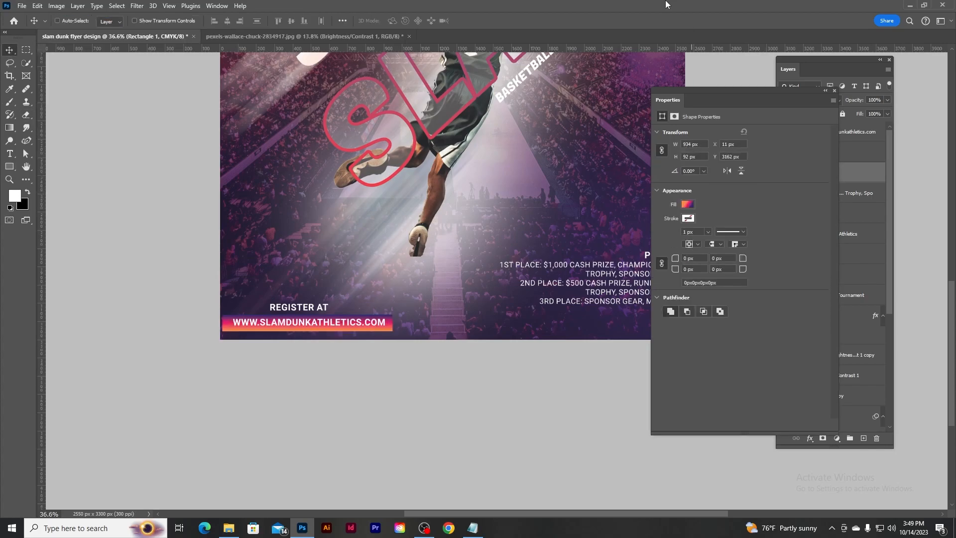
pyautogui.click(834, 92)
# - Convert the banner rectangle to a smart object and apply Motion Blur at a 0° angle to fade its ends horizontally
pyautogui.doubleClick(879, 172)
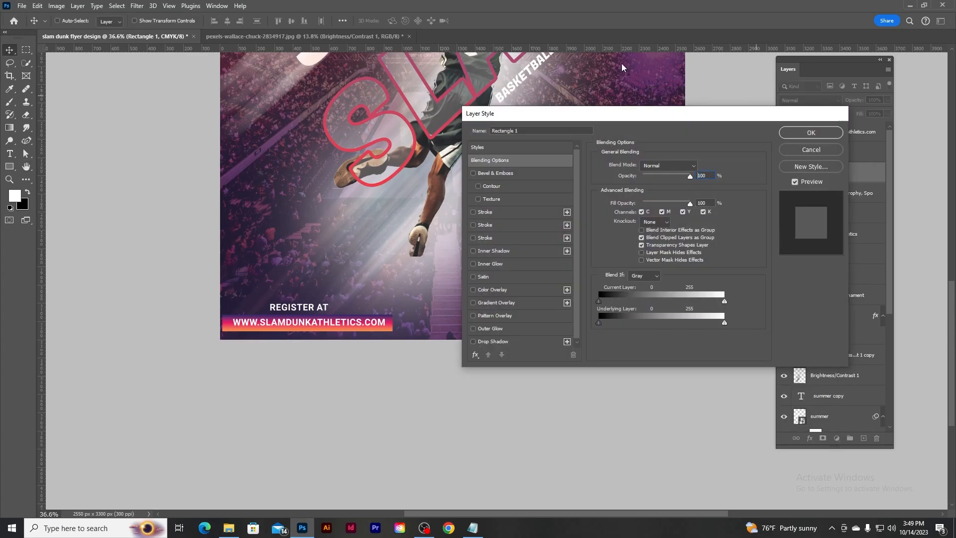
pyautogui.press('Escape')
pyautogui.click(137, 5)
pyautogui.moveTo(244, 133)
pyautogui.click(294, 190)
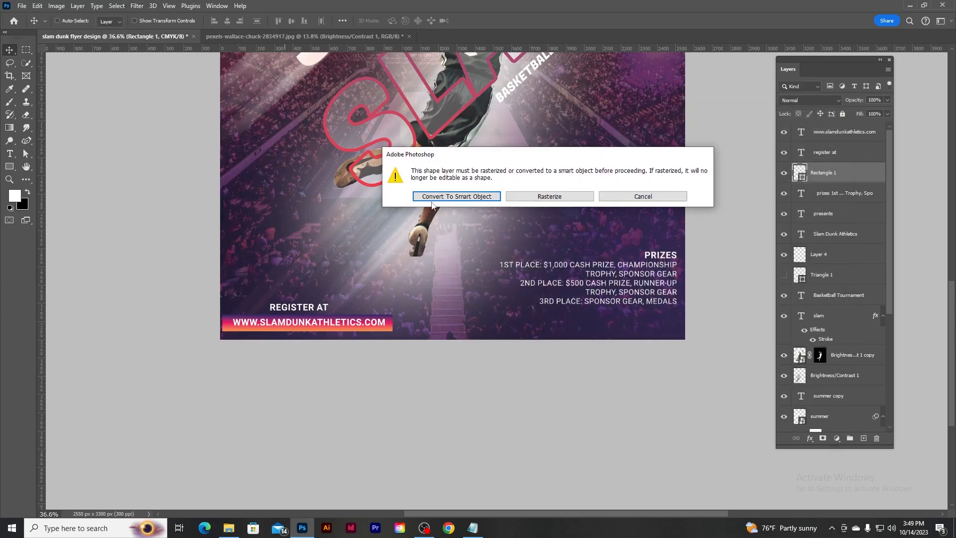
pyautogui.click(443, 197)
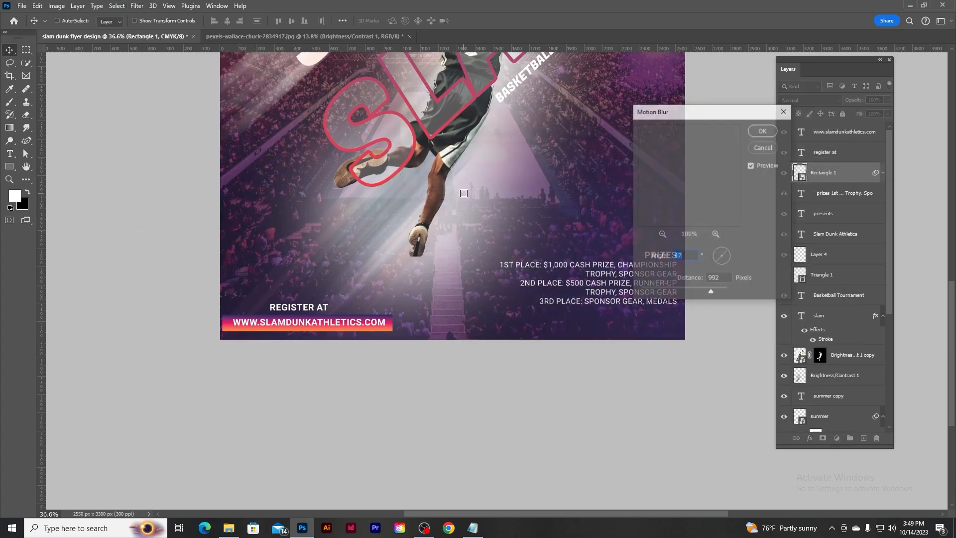
pyautogui.click(730, 256)
pyautogui.write('0')
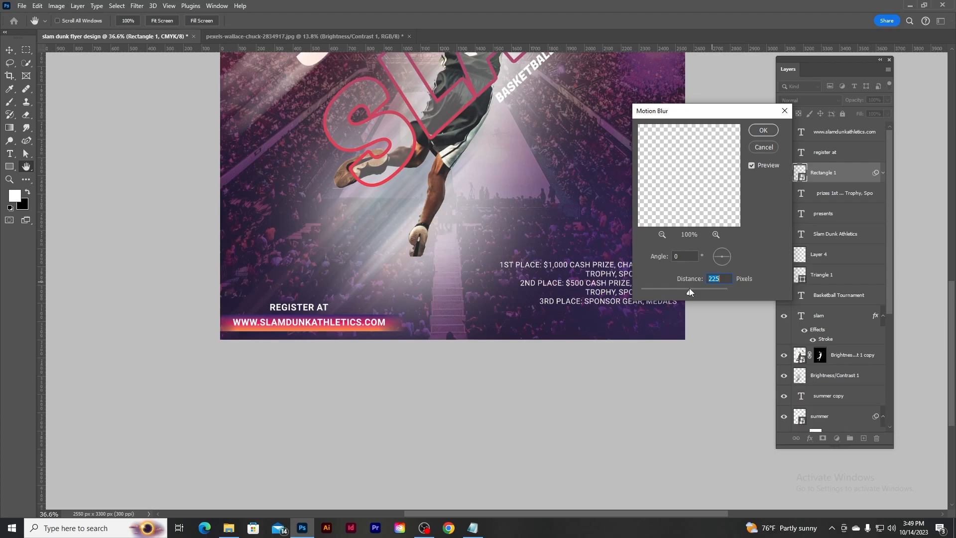
pyautogui.click(763, 130)
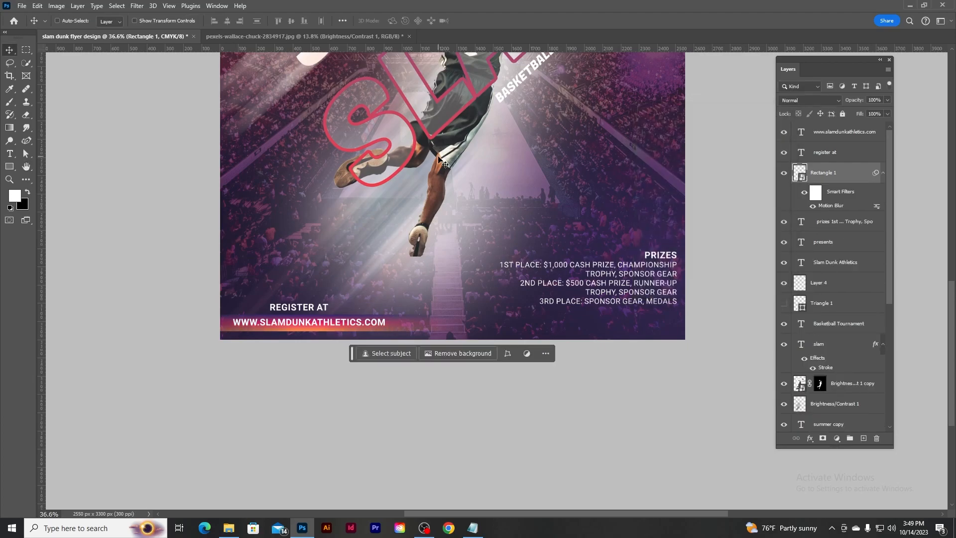
# - Draw a circle about 440 px in diameter in the flyer's upper-left area, above the SUMMER title
pyautogui.scroll(-3, 529, 217)
pyautogui.scroll(3, 529, 218)
pyautogui.moveTo(352, 353); pyautogui.dragTo(3, 96)
pyautogui.moveTo(567, 137); pyautogui.dragTo(515, 193)
pyautogui.scroll(2, 516, 192)
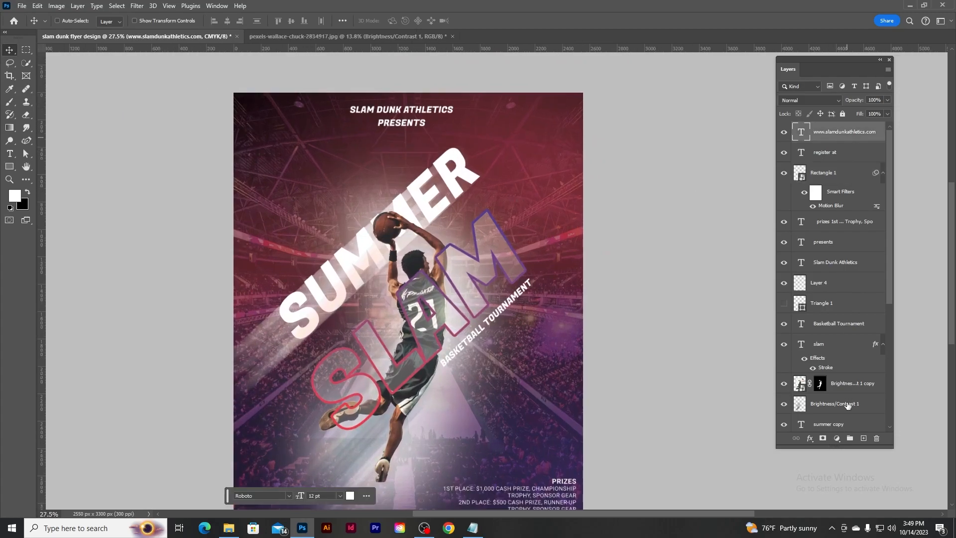
pyautogui.click(864, 439)
pyautogui.rightClick(16, 165)
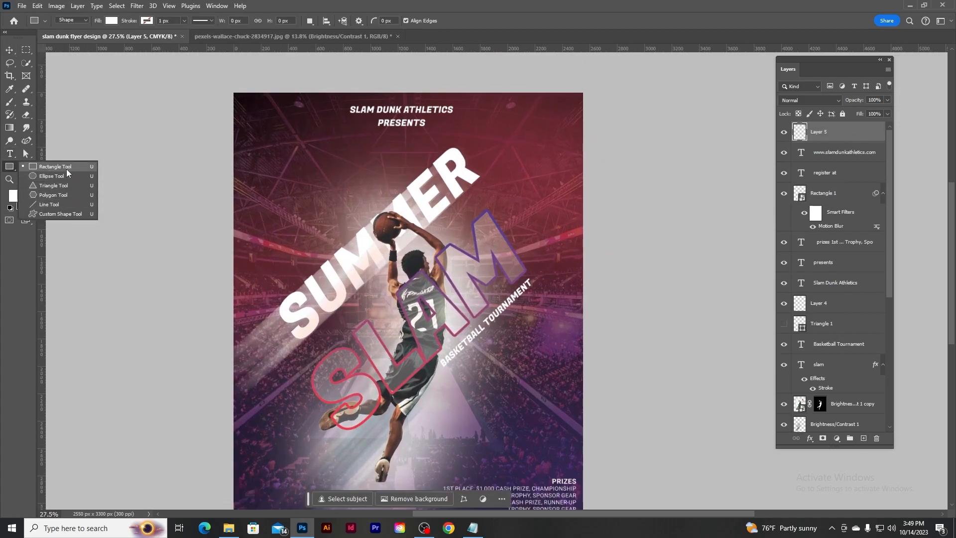
pyautogui.click(44, 175)
pyautogui.moveTo(293, 159); pyautogui.dragTo(352, 219)
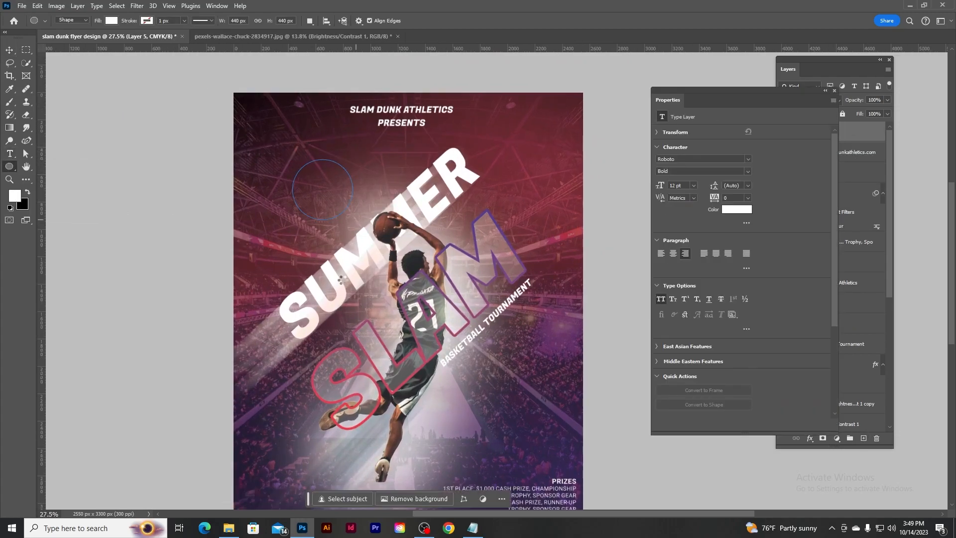
# - Remove the circle's fill and give it an orange-pink-purple gradient stroke about 21 px wide
pyautogui.click(110, 22)
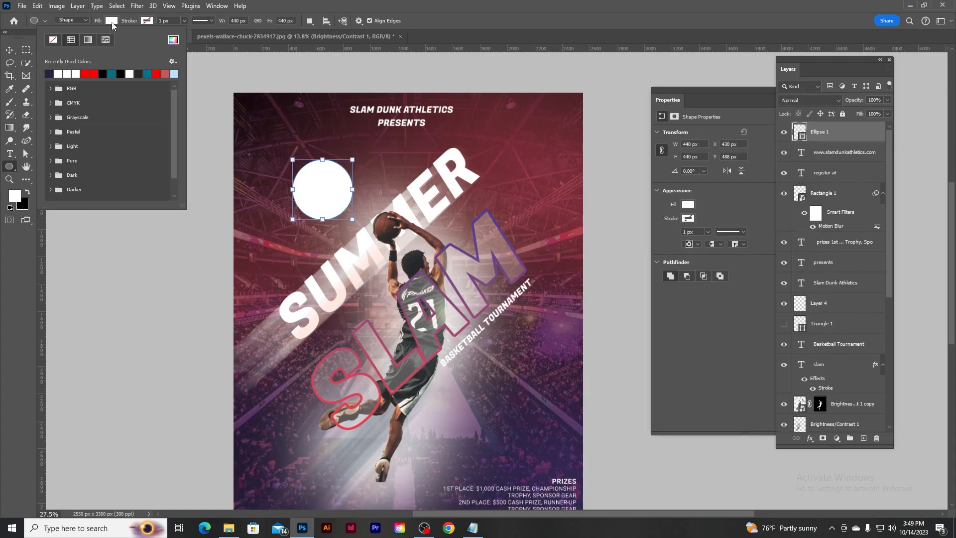
pyautogui.click(89, 39)
pyautogui.click(123, 41)
pyautogui.click(84, 73)
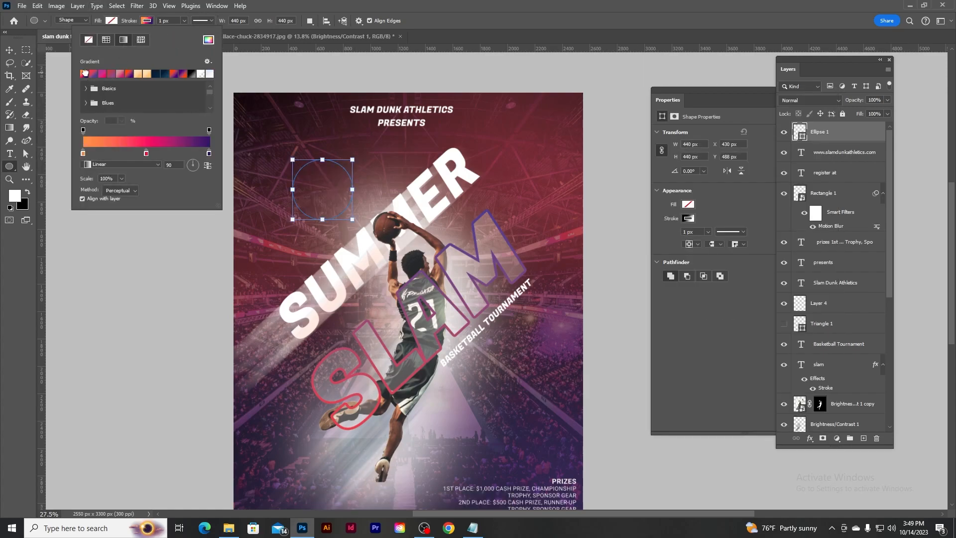
pyautogui.click(184, 20)
pyautogui.moveTo(188, 31); pyautogui.dragTo(188, 34)
# - Move the gradient ring to the flyer's upper-right area, beside the presenter line
pyautogui.click(15, 48)
pyautogui.moveTo(305, 204)
pyautogui.mouseDown()
pyautogui.moveTo(512, 200)
pyautogui.moveTo(486, 159)
pyautogui.mouseUp()
pyautogui.scroll(-2, 557, 199)
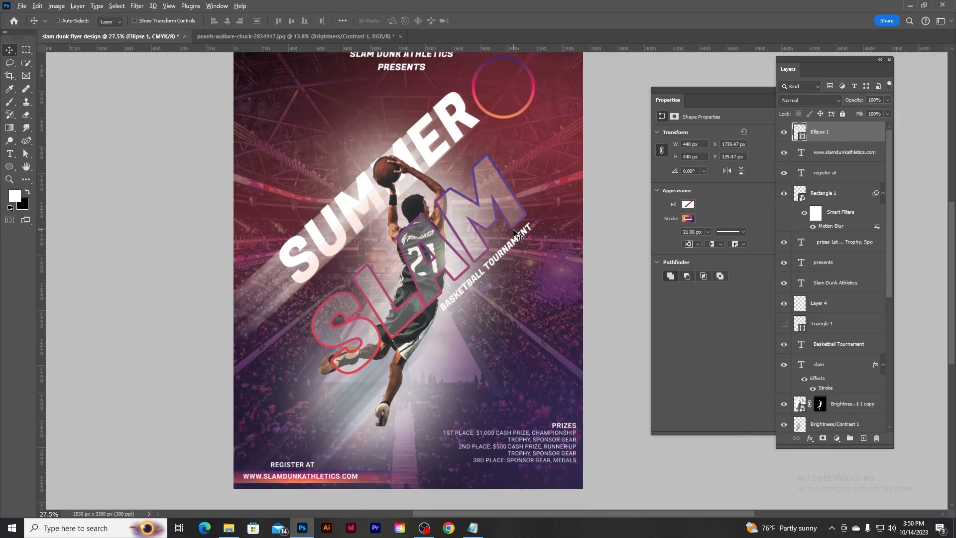
pyautogui.scroll(-1, 515, 228)
pyautogui.scroll(2, 513, 230)
pyautogui.scroll(1, 408, 218)
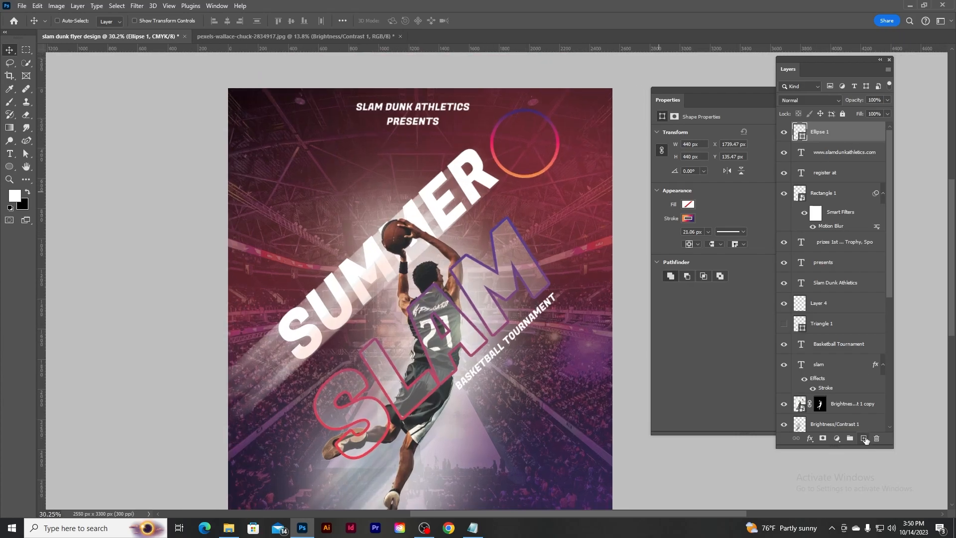
# - Draw a square about 393 px wide in the flyer's upper-left area, above the SUMMER title
pyautogui.click(864, 438)
pyautogui.scroll(1, 351, 205)
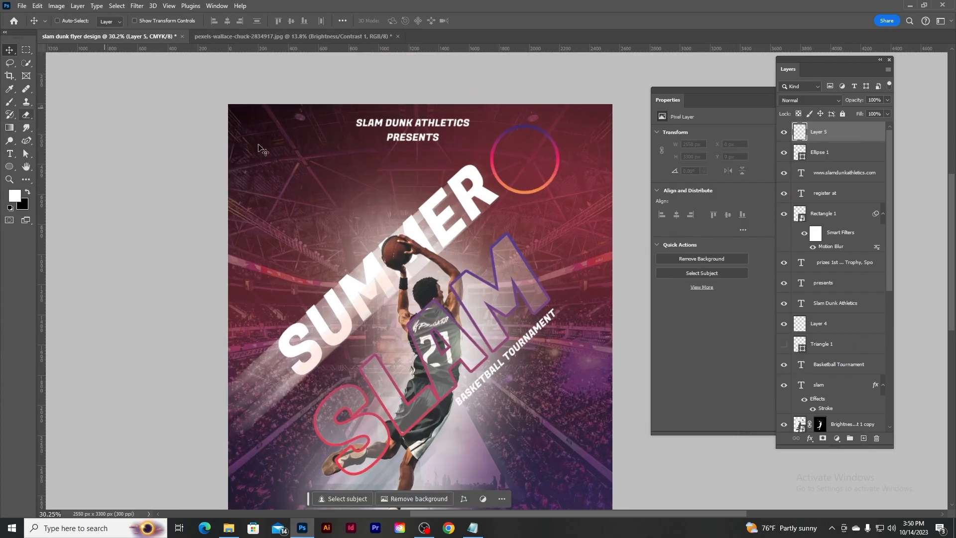
pyautogui.scroll(2, 132, 120)
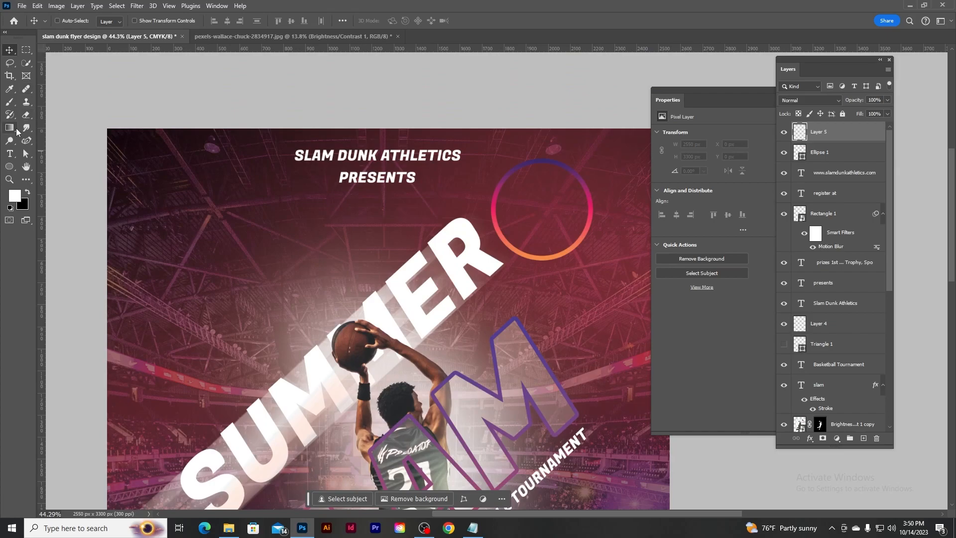
pyautogui.click(9, 166)
pyautogui.click(47, 165)
pyautogui.moveTo(174, 210); pyautogui.dragTo(260, 296)
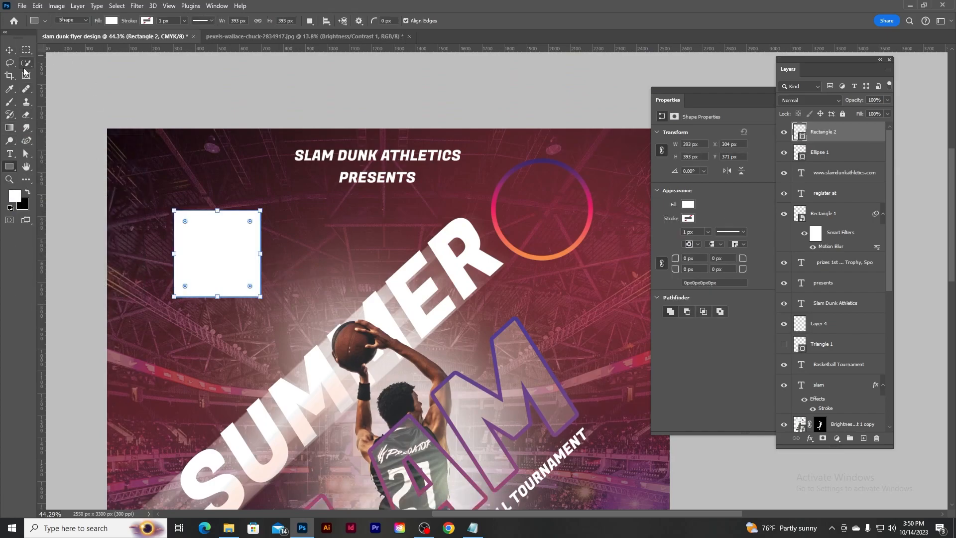
# - Remove the square's fill and give it a white outline about 21 px wide
pyautogui.click(111, 21)
pyautogui.click(53, 39)
pyautogui.click(143, 22)
pyautogui.click(94, 73)
pyautogui.click(9, 52)
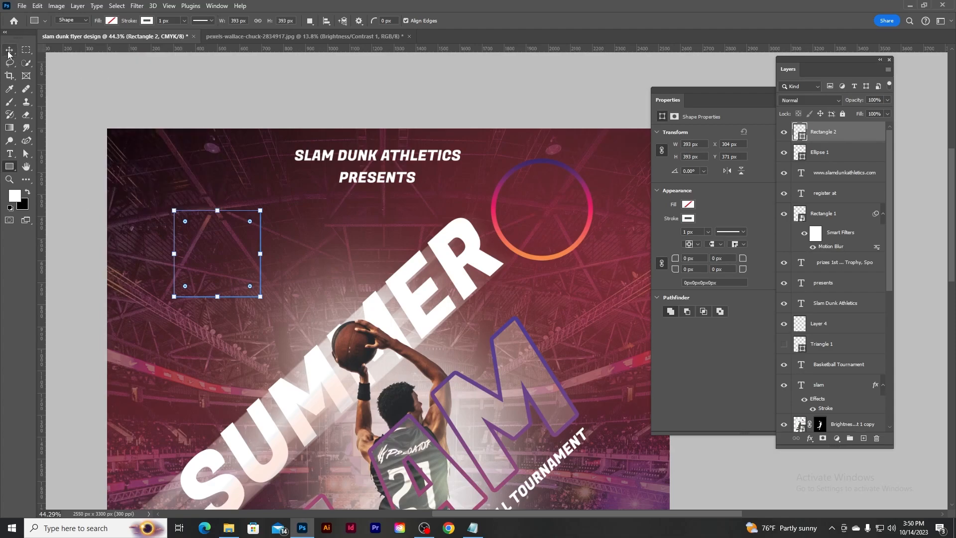
pyautogui.click(9, 51)
pyautogui.click(9, 166)
pyautogui.click(184, 21)
pyautogui.moveTo(186, 34); pyautogui.dragTo(187, 34)
pyautogui.click(5, 50)
pyautogui.scroll(1, 234, 234)
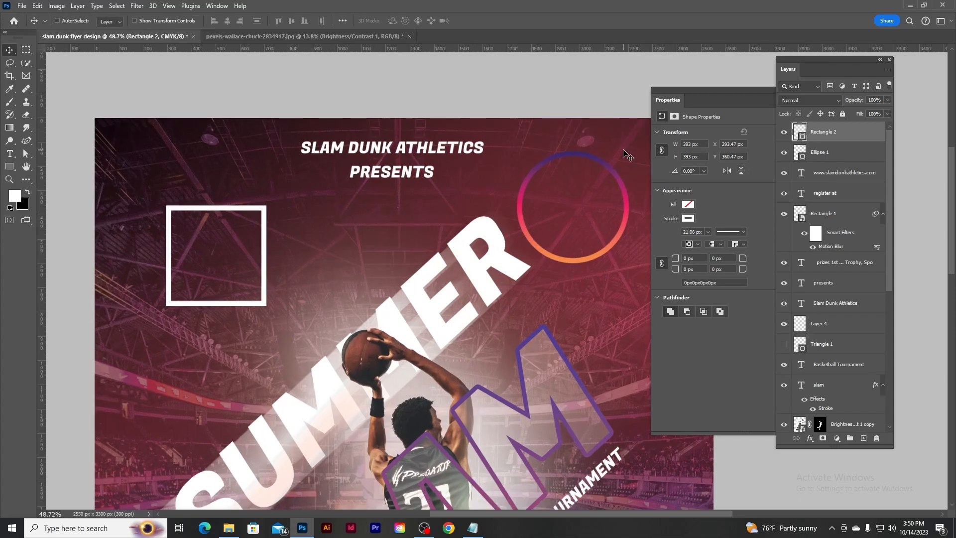
# - Delete the square's upper-right anchor point to leave an open L-shaped outline
pyautogui.click(25, 159)
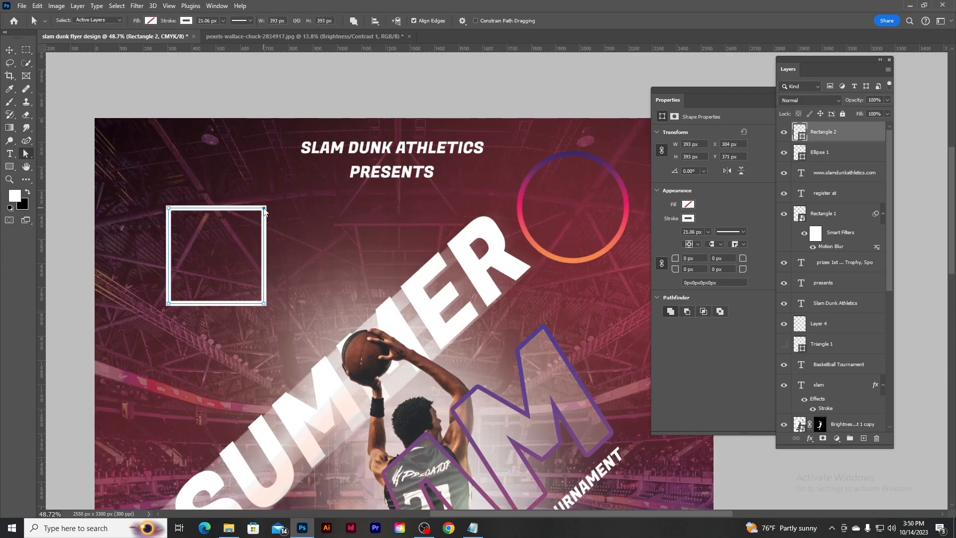
pyautogui.click(264, 209)
pyautogui.press('Delete')
pyautogui.click(448, 198)
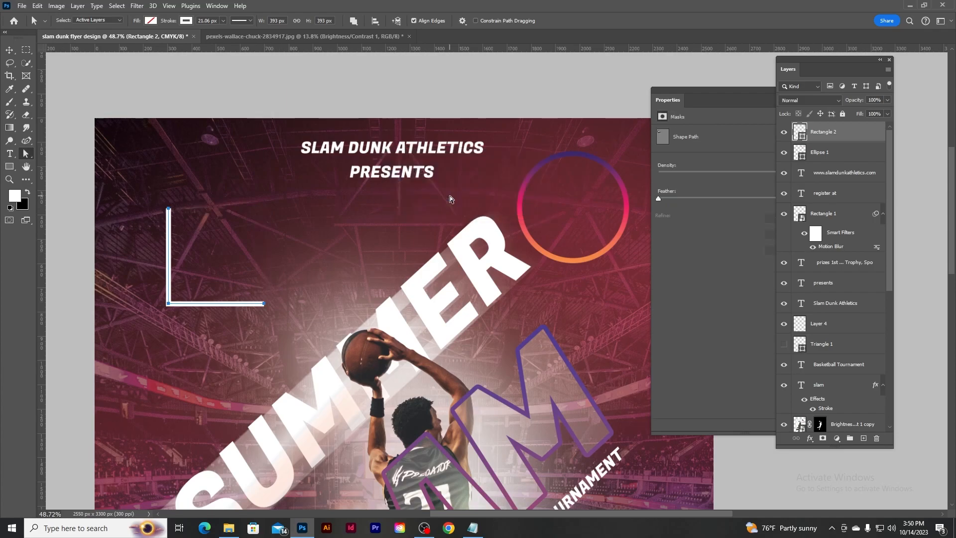
pyautogui.click(9, 50)
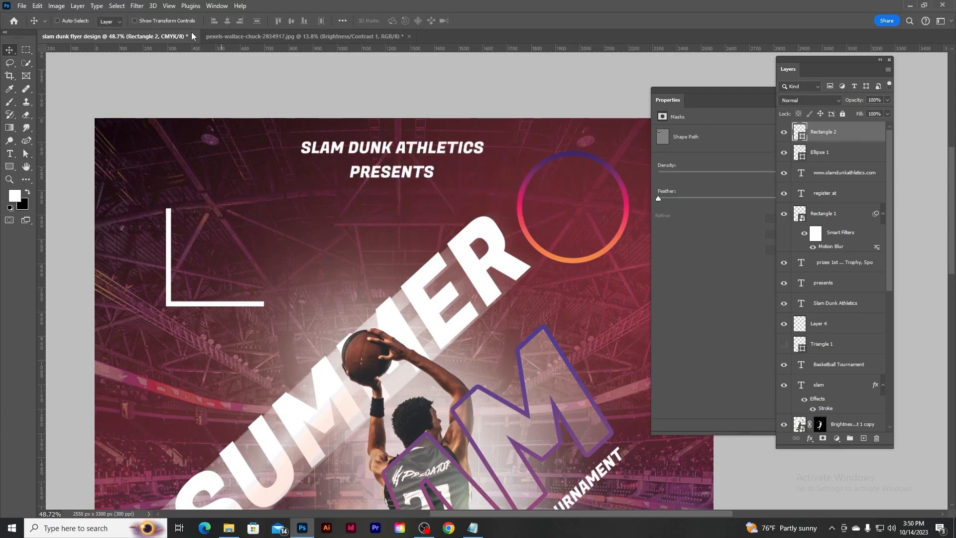
# - Thicken the white stroke of the L-shaped outline to about 59 px
pyautogui.click(9, 166)
pyautogui.click(211, 21)
pyautogui.click(184, 21)
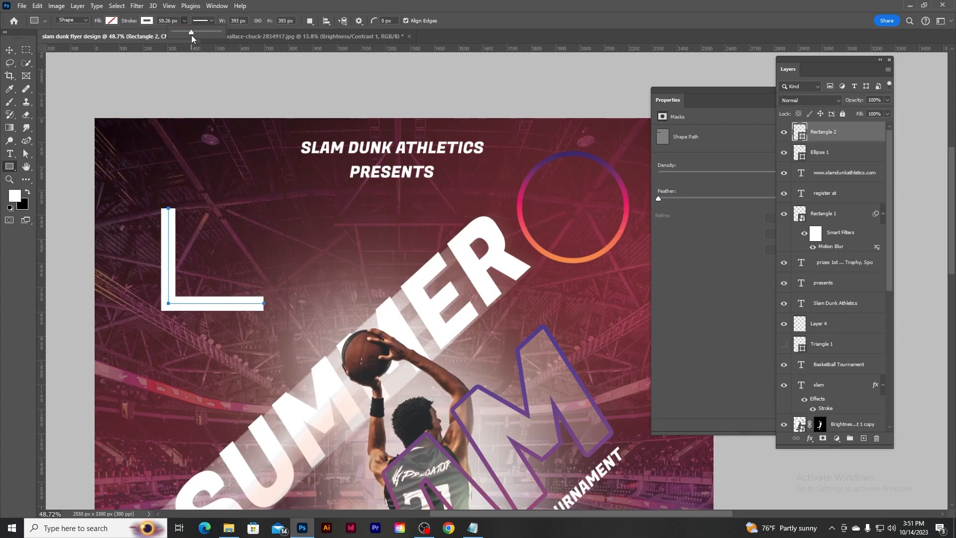
# - Rotate the L-shaped outline so its corner points toward the flyer's upper right like an arrowhead
pyautogui.press('v')
pyautogui.hotkey('ctrl', 't')
pyautogui.moveTo(316, 196); pyautogui.dragTo(180, 267)
pyautogui.click(493, 21)
pyautogui.scroll(-6, 446, 233)
pyautogui.scroll(-3, 428, 249)
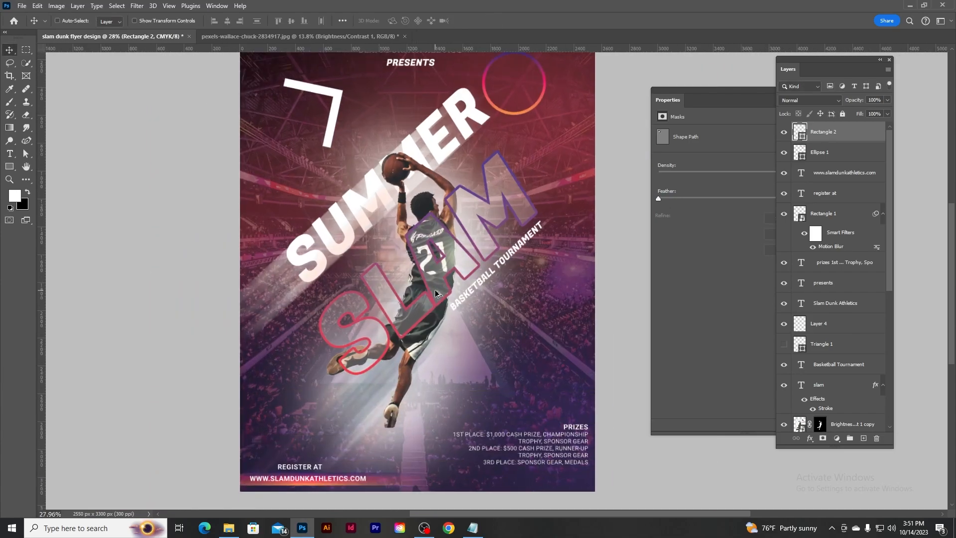
# - Duplicate the L-shaped arrowhead and scale the copy down inside the original
pyautogui.scroll(2, 418, 249)
pyautogui.moveTo(331, 225); pyautogui.dragTo(359, 239)
pyautogui.hotkey('ctrl', 't')
pyautogui.moveTo(371, 202); pyautogui.dragTo(358, 234)
pyautogui.click(492, 21)
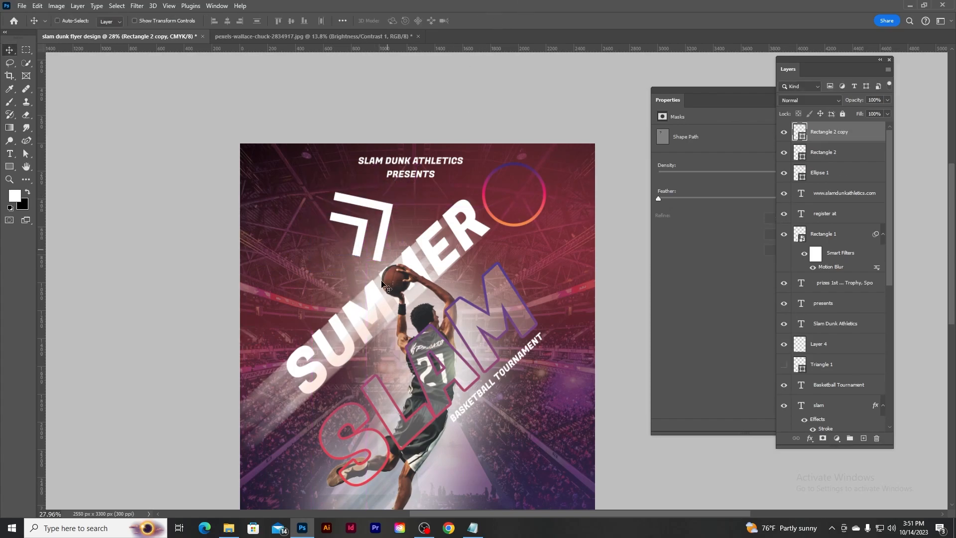
# - Fine-tune the smaller arrowhead's position so it nests with an even gap inside the larger one
pyautogui.scroll(-4, 383, 305)
pyautogui.scroll(2, 383, 305)
pyautogui.scroll(3, 384, 305)
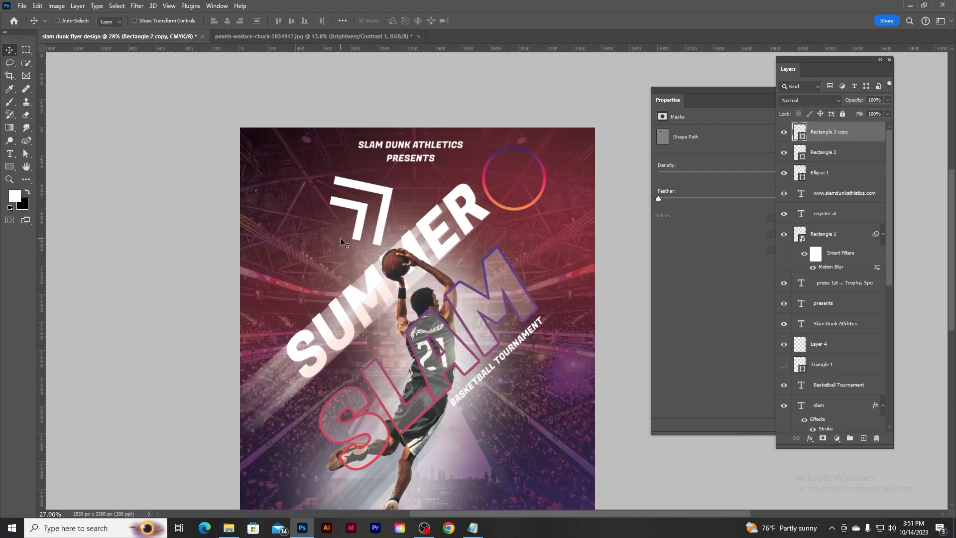
pyautogui.moveTo(354, 252); pyautogui.dragTo(429, 273)
pyautogui.moveTo(378, 266); pyautogui.dragTo(383, 260)
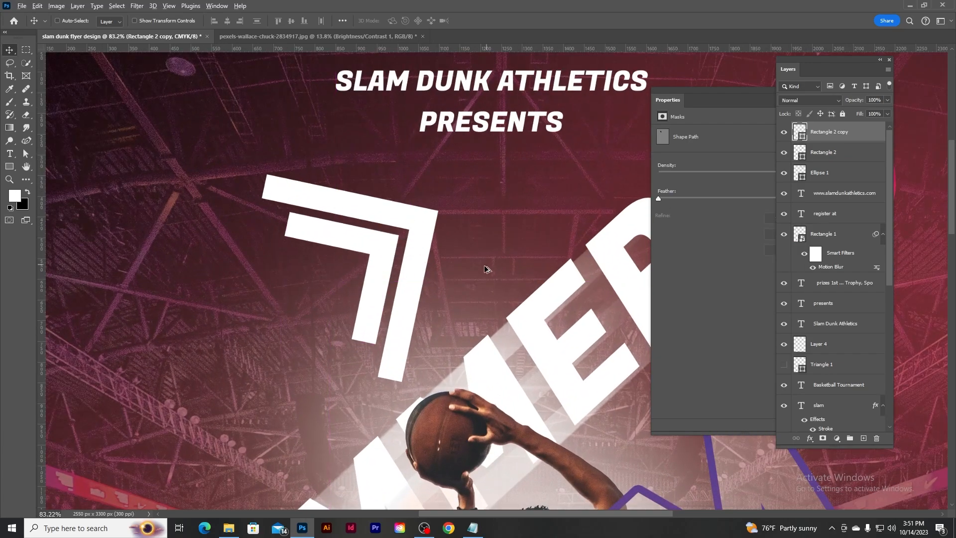
# - Try to merge the two nested arrowheads into a single shape layer
pyautogui.scroll(-3, 486, 267)
pyautogui.rightClick(827, 159)
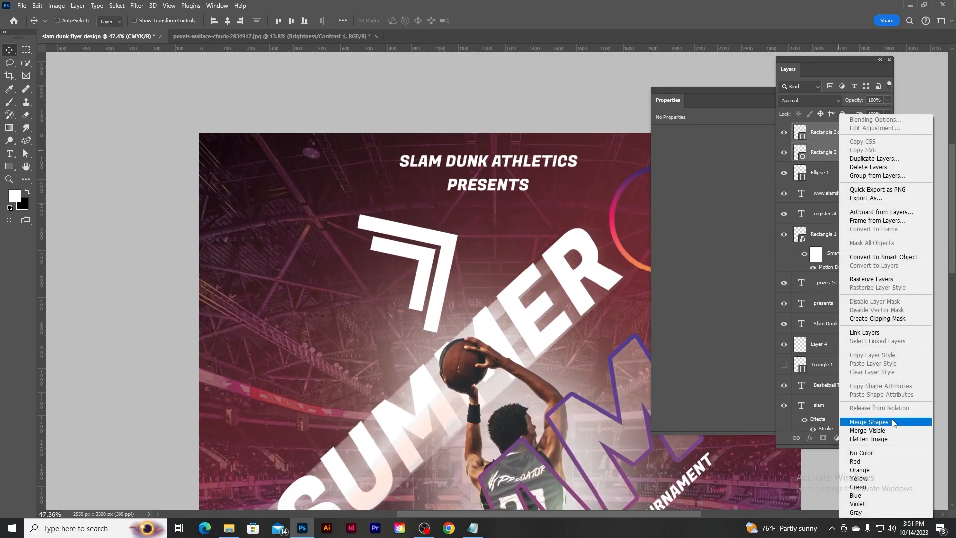
pyautogui.click(861, 423)
pyautogui.hotkey('ctrl', 'z')
# - Convert the two nested arrowheads into one smart object and set its blend mode to Overlay
pyautogui.rightClick(846, 152)
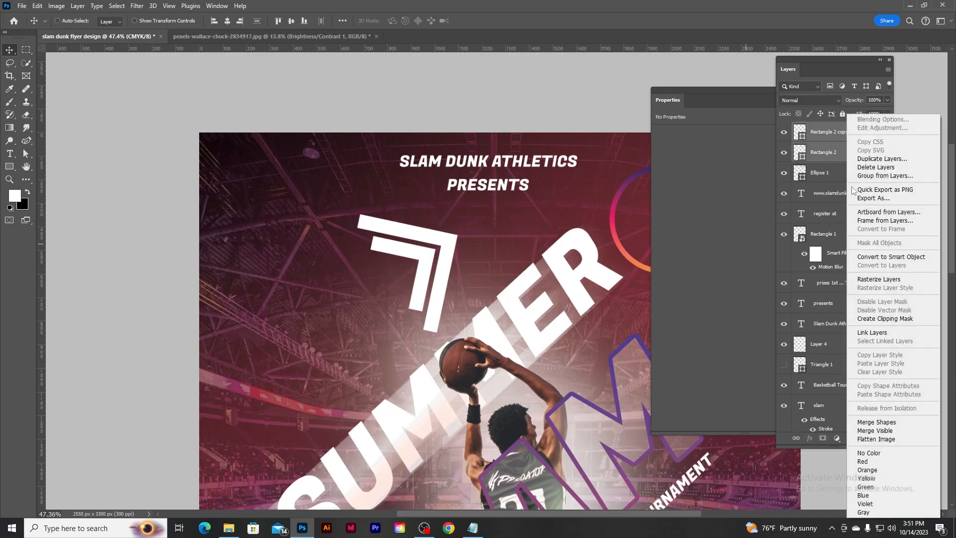
pyautogui.click(891, 258)
pyautogui.click(809, 100)
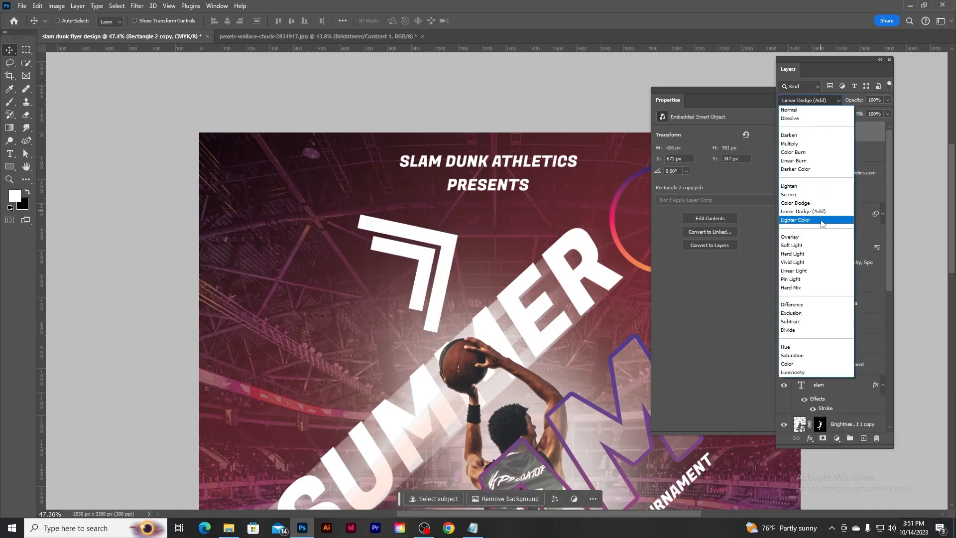
pyautogui.click(822, 236)
# - Duplicate the double arrowhead, shrink the copy to about 185 × 218 px and place it near the flyer's left edge above SUMMER
pyautogui.scroll(-6, 531, 263)
pyautogui.moveTo(453, 275); pyautogui.dragTo(494, 426)
pyautogui.scroll(-3, 537, 338)
pyautogui.hotkey('ctrl', 't')
pyautogui.moveTo(511, 276); pyautogui.dragTo(373, 68)
pyautogui.press('Return')
pyautogui.scroll(3, 406, 209)
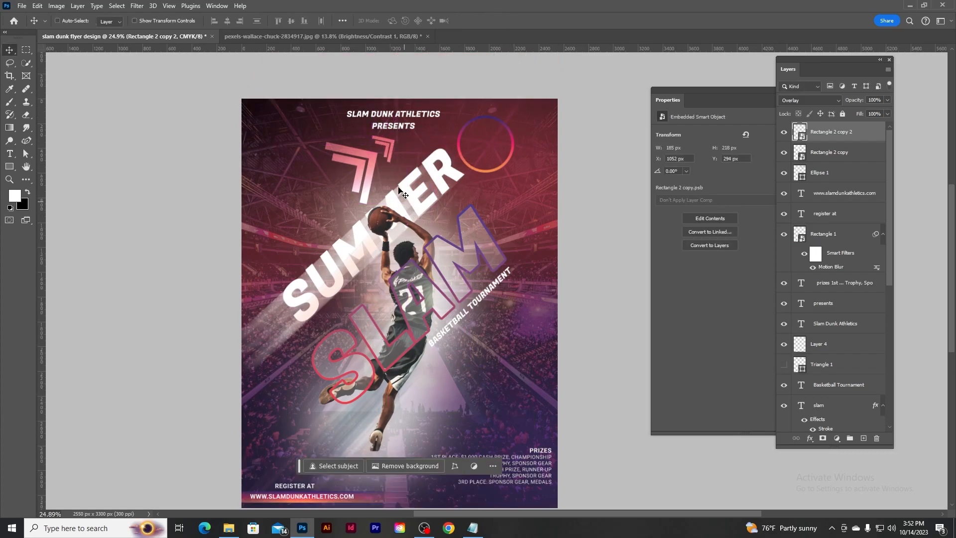
pyautogui.moveTo(387, 146); pyautogui.dragTo(268, 225)
pyautogui.scroll(-3, 473, 303)
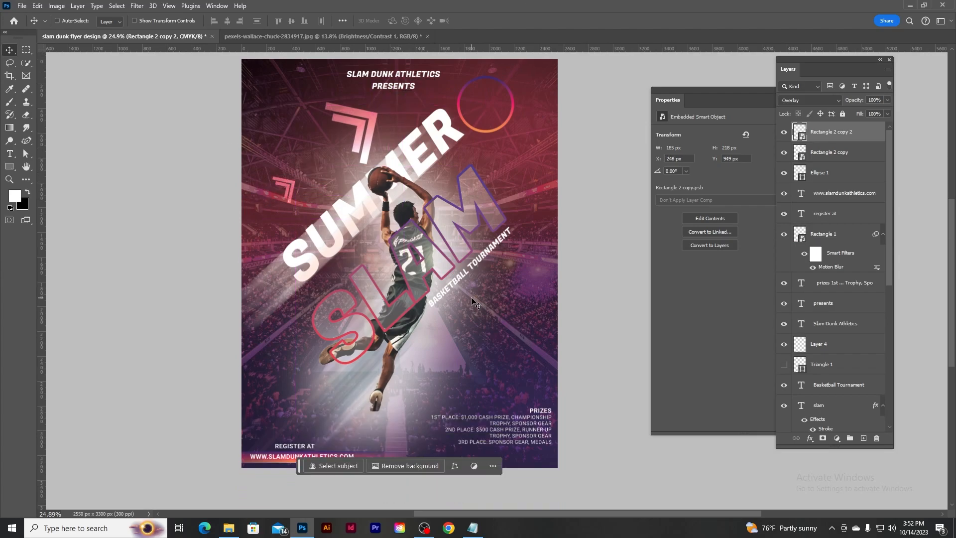
# - Duplicate the gradient ring and place the copy beside the player's lower leg, above the prizes text
pyautogui.scroll(3, 477, 279)
pyautogui.click(812, 164)
pyautogui.moveTo(492, 179); pyautogui.dragTo(499, 445)
pyautogui.scroll(-5, 485, 409)
pyautogui.moveTo(478, 354); pyautogui.dragTo(355, 385)
pyautogui.scroll(5, 451, 319)
pyautogui.moveTo(398, 456); pyautogui.dragTo(474, 419)
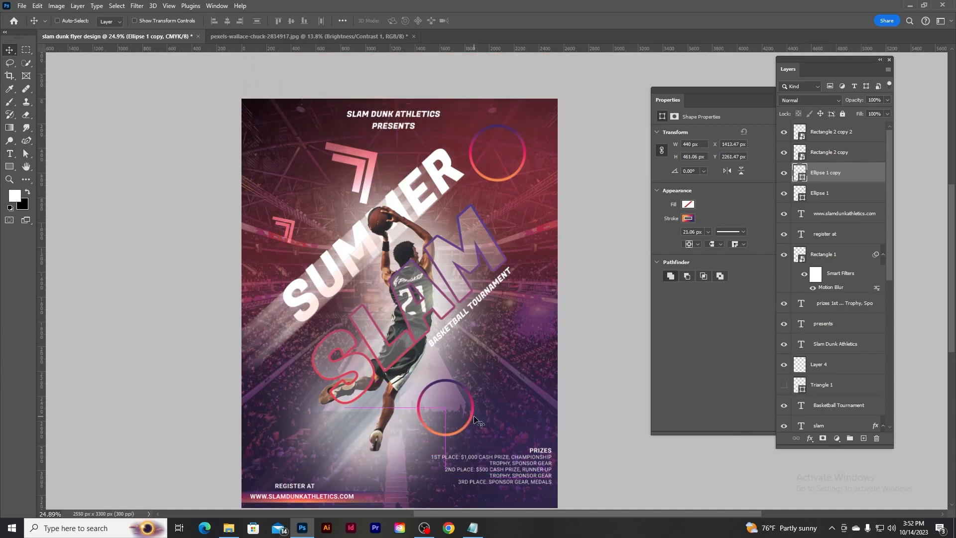
# - Set the copied ring's blend mode to Lighter Color and move it to the right end of SLAM, overlapping the tournament line
pyautogui.click(810, 100)
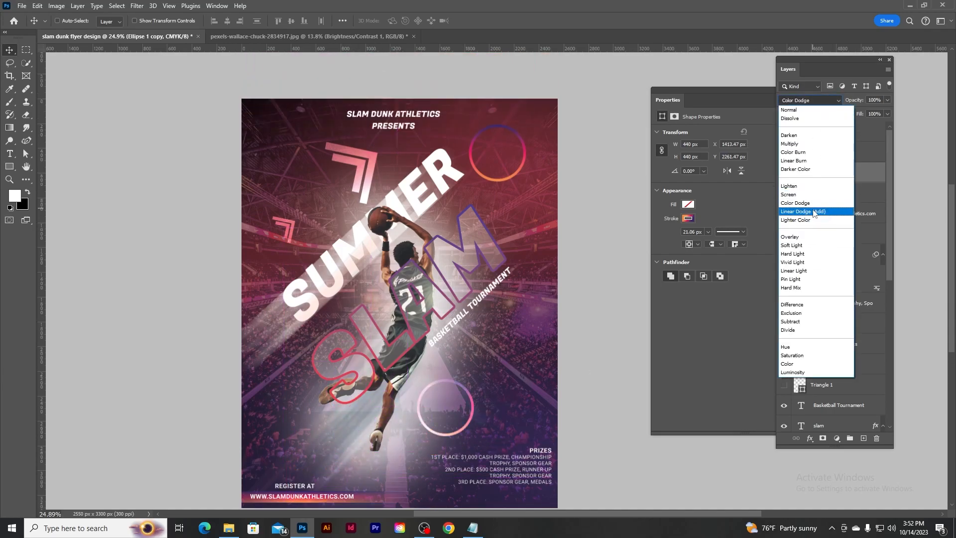
pyautogui.click(814, 219)
pyautogui.moveTo(483, 339); pyautogui.dragTo(546, 195)
pyautogui.scroll(-2, 393, 314)
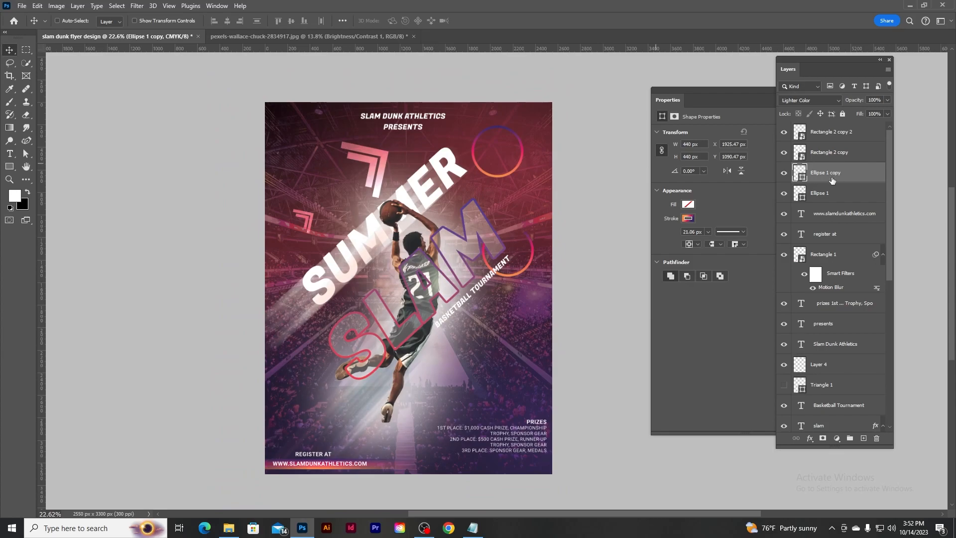
# - Scale the original gradient ring down to about 134 px wide and place it beside the R of SUMMER
pyautogui.click(822, 193)
pyautogui.hotkey('ctrl', 't')
pyautogui.moveTo(523, 126); pyautogui.dragTo(475, 161)
pyautogui.click(493, 21)
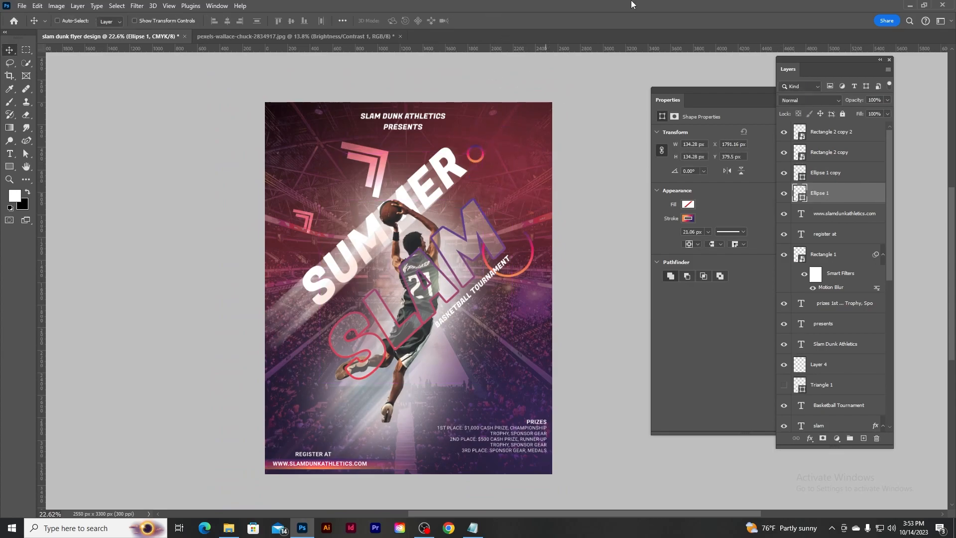
# - Turn on layer auto-select and start a second line in the BASKETBALL TOURNAMENT text
pyautogui.scroll(-2, 407, 295)
pyautogui.keyDown('alt'); pyautogui.scroll(5, 490, 269); pyautogui.keyUp('alt')
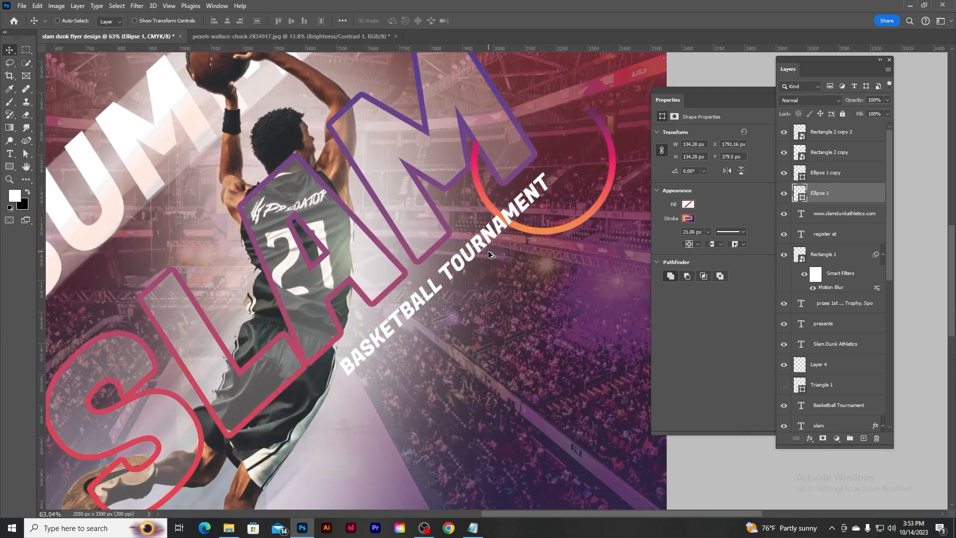
pyautogui.click(75, 21)
pyautogui.click(423, 318)
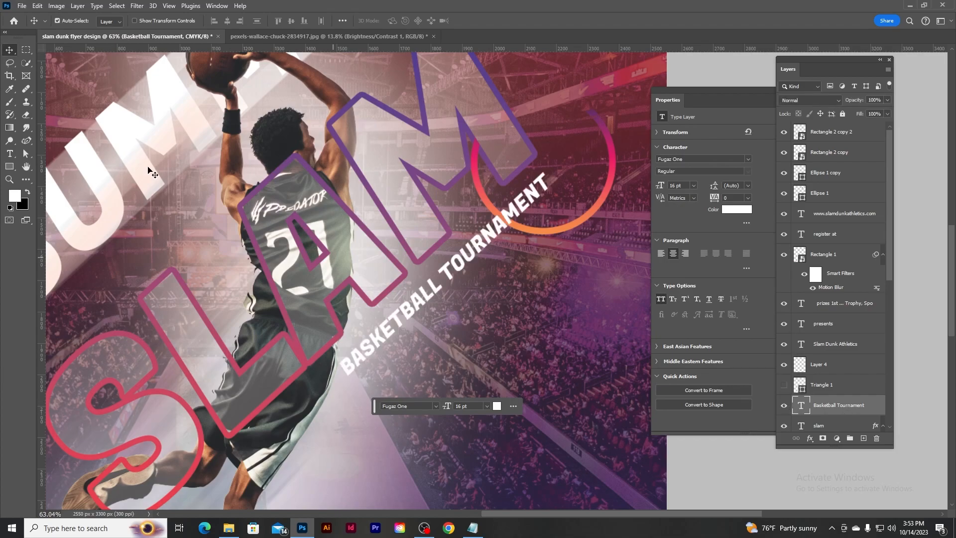
pyautogui.doubleClick(476, 257)
pyautogui.click(546, 182)
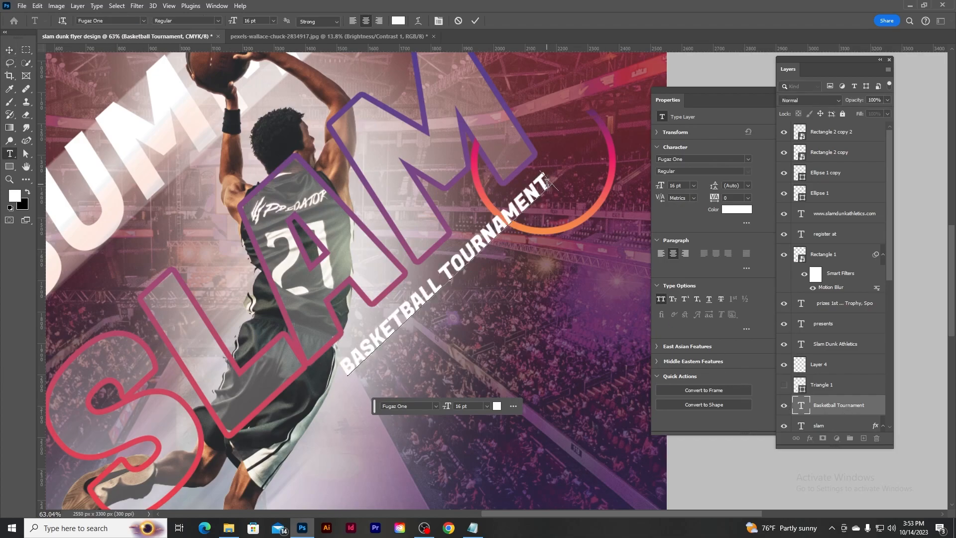
pyautogui.write('AS')
# - Copy the date "July 20th - July 22nd, 2024" from brief.txt in Notepad and paste it as the line under BASKETBALL TOURNAMENT
pyautogui.click(472, 528)
pyautogui.moveTo(104, 152); pyautogui.dragTo(281, 153)
pyautogui.hotkey('ctrl', 'c')
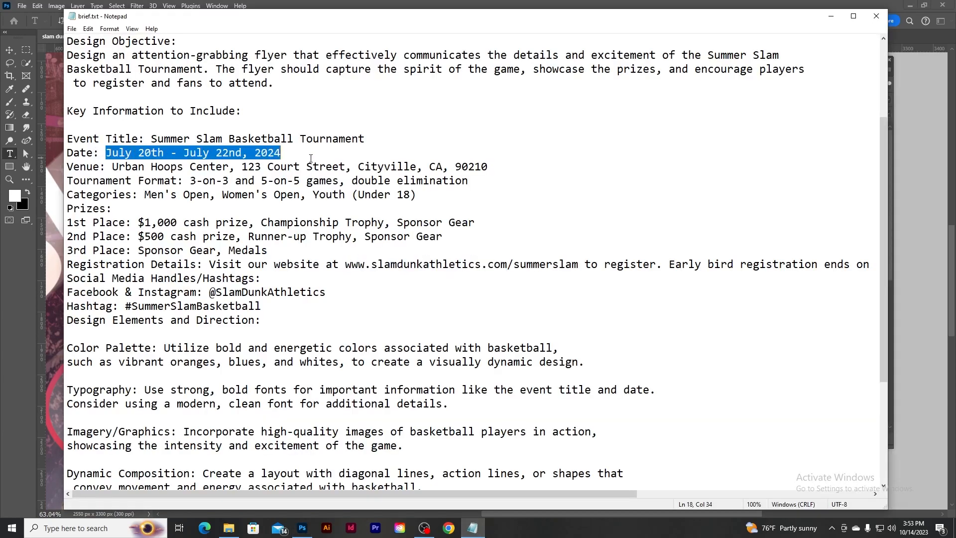
pyautogui.hotkey('alt', 'Tab')
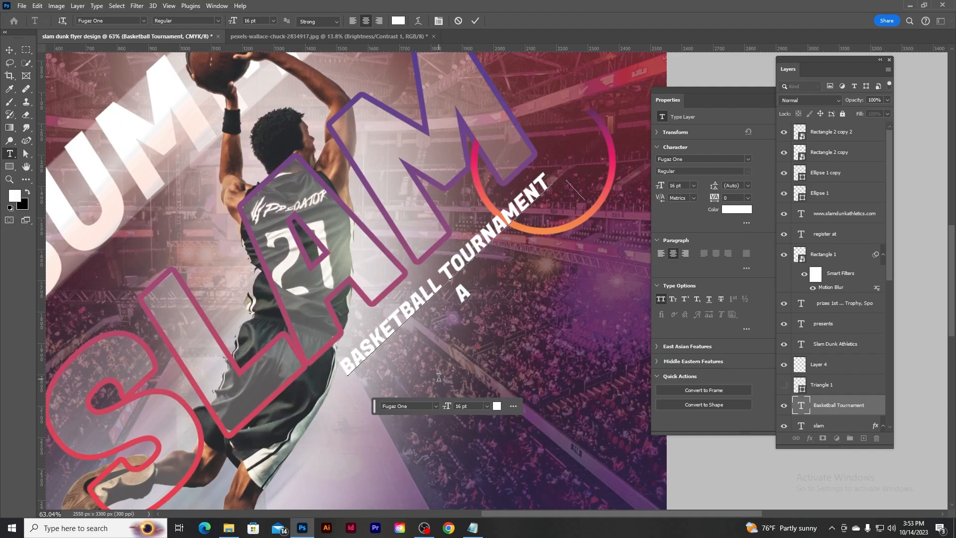
pyautogui.press('BackSpace')
pyautogui.hotkey('ctrl', 'v')
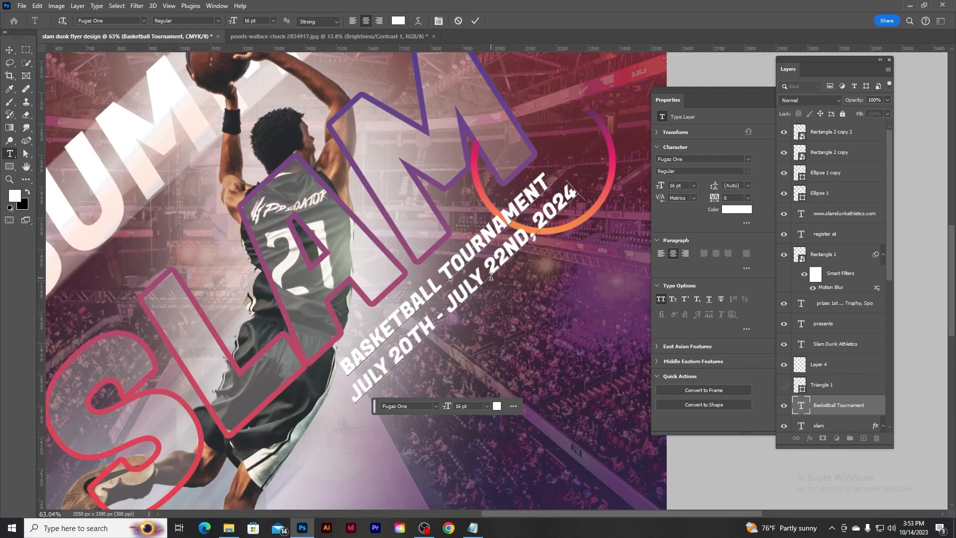
pyautogui.click(475, 21)
pyautogui.press('v')
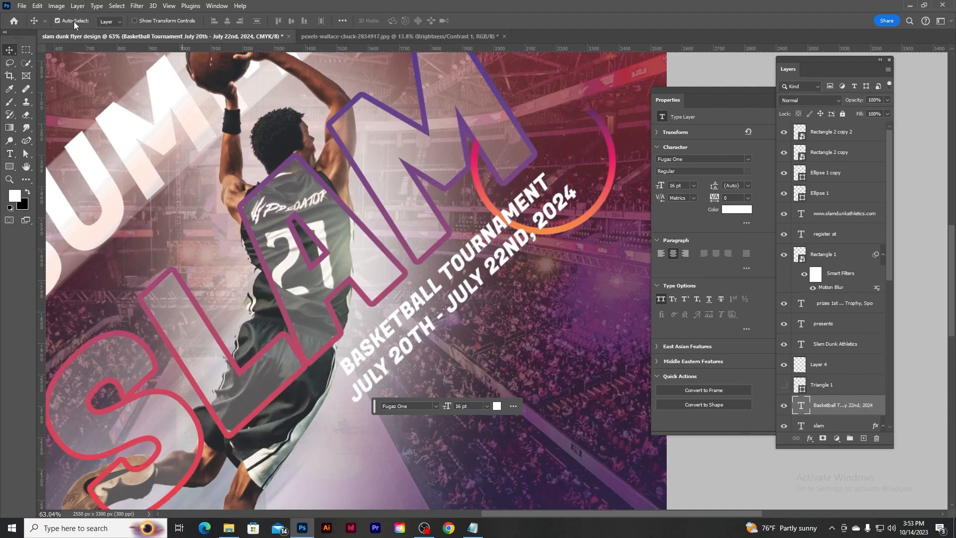
# - Rotate the tournament and date text by about 0.7° and position it along the lower edge of SLAM
pyautogui.scroll(5, 430, 264)
pyautogui.moveTo(516, 140); pyautogui.dragTo(399, 207)
pyautogui.hotkey('ctrl', 't')
pyautogui.moveTo(653, 71); pyautogui.dragTo(671, 60)
pyautogui.moveTo(434, 212)
pyautogui.mouseDown()
pyautogui.moveTo(448, 216)
pyautogui.moveTo(445, 208)
pyautogui.mouseUp()
pyautogui.moveTo(660, 75); pyautogui.dragTo(669, 65)
pyautogui.scroll(-5, 389, 273)
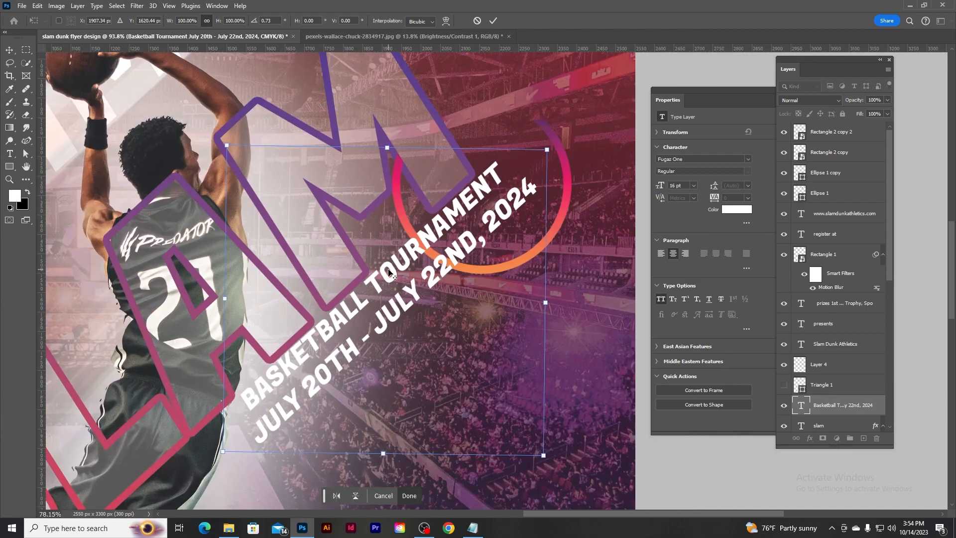
pyautogui.click(493, 20)
pyautogui.moveTo(377, 284); pyautogui.dragTo(369, 297)
# - Right-align the tournament and date lines and reposition the text block beneath the AM of SLAM
pyautogui.scroll(-3, 368, 296)
pyautogui.scroll(3, 369, 296)
pyautogui.doubleClick(381, 302)
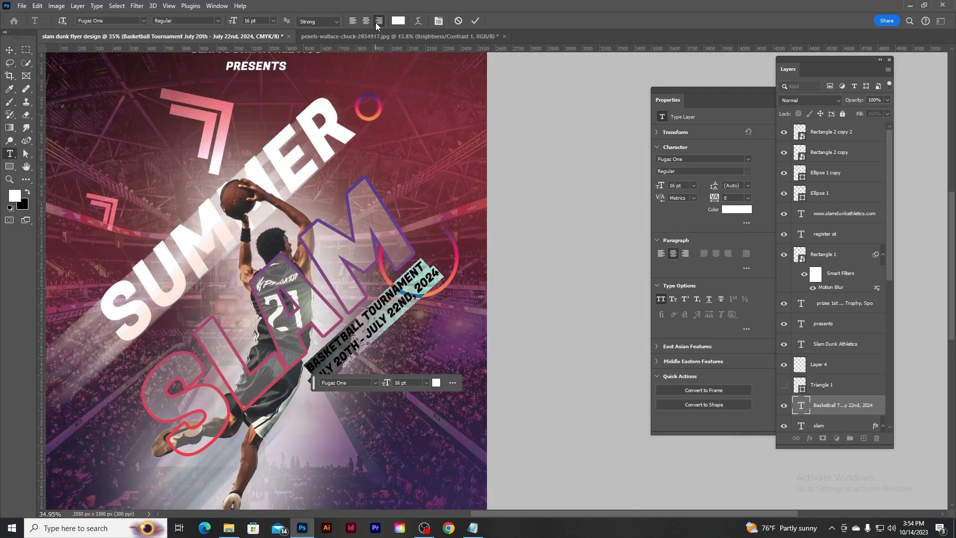
pyautogui.click(379, 20)
pyautogui.click(475, 21)
pyautogui.moveTo(297, 378); pyautogui.dragTo(354, 336)
pyautogui.scroll(4, 355, 321)
pyautogui.scroll(2, 354, 322)
pyautogui.scroll(-9, 512, 252)
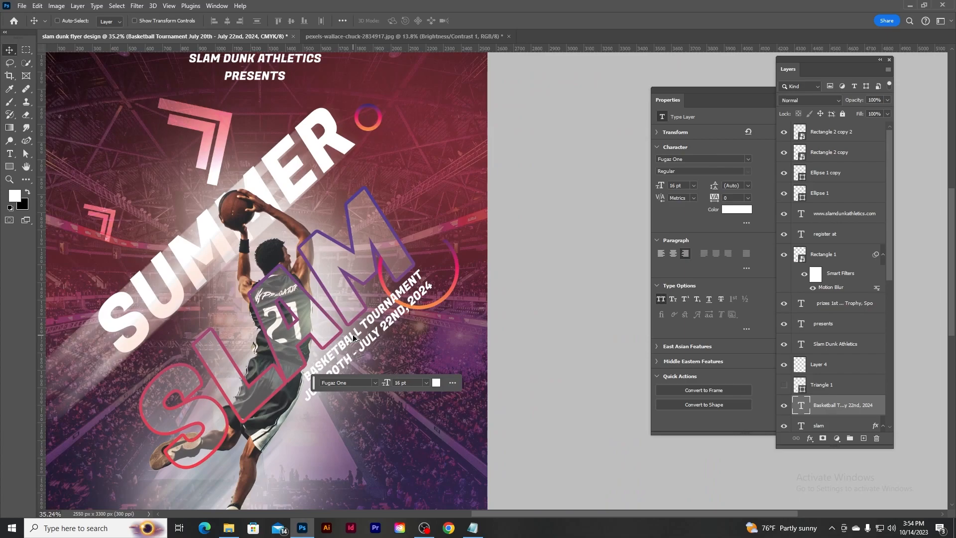
pyautogui.moveTo(516, 189); pyautogui.dragTo(552, 196)
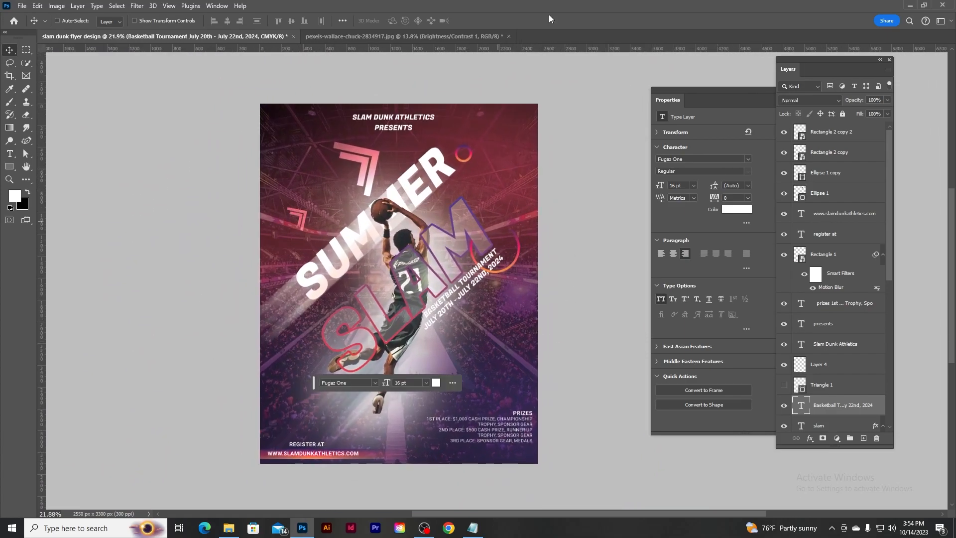
# - Move the floating contextual text bar off the flyer to clear the view of the artwork
pyautogui.moveTo(315, 386); pyautogui.dragTo(666, 478)
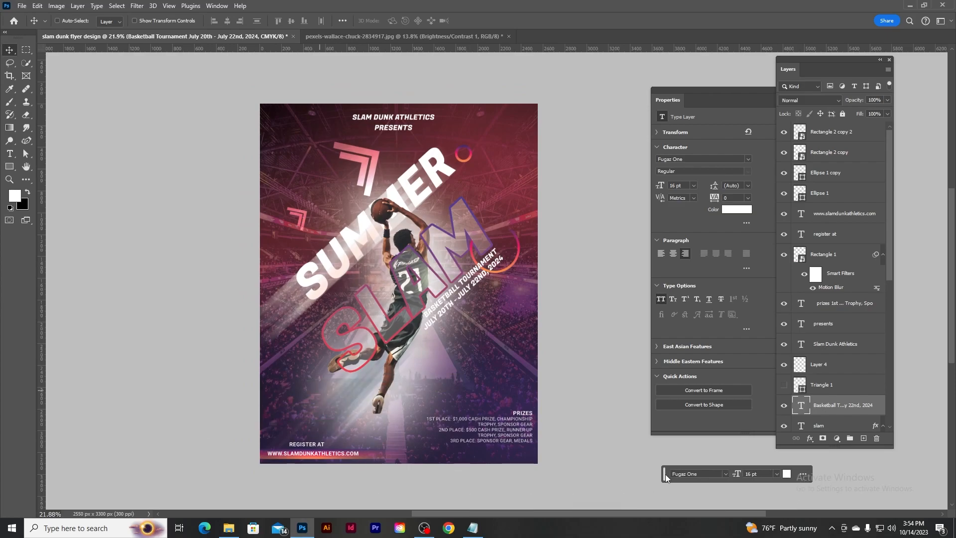
pyautogui.scroll(2, 543, 228)
pyautogui.scroll(-3, 539, 225)
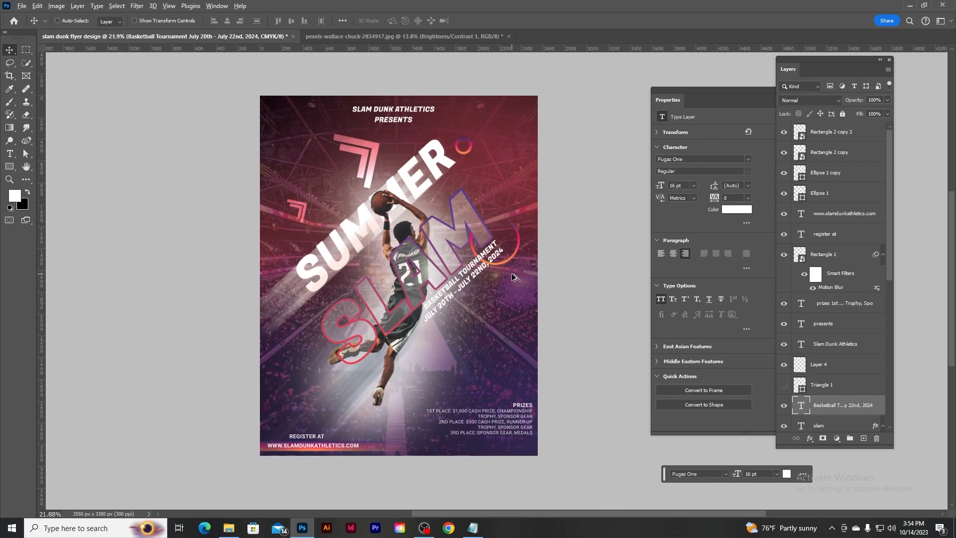
pyautogui.scroll(1, 514, 277)
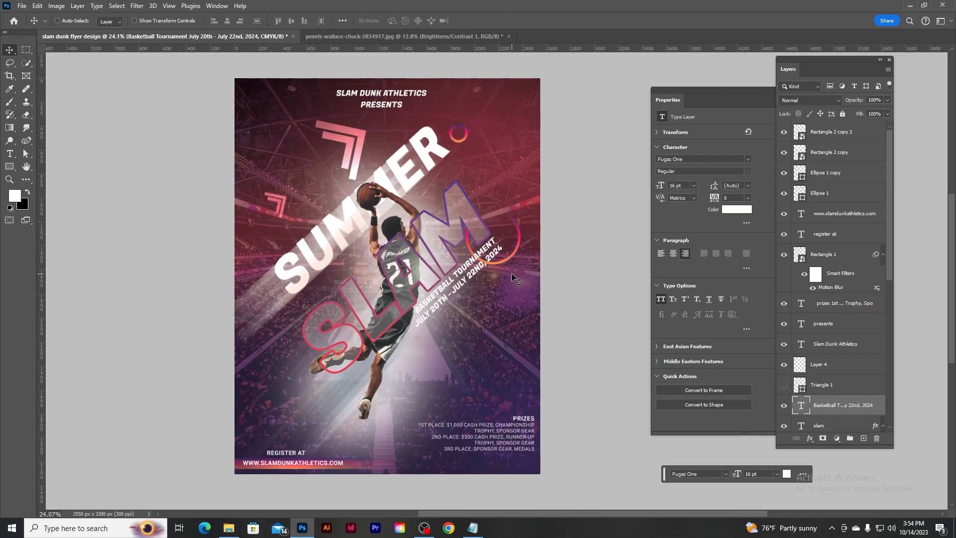
# - Review the key event information in brief.txt in Notepad, close the file and check the flyer's registration text
pyautogui.click(472, 528)
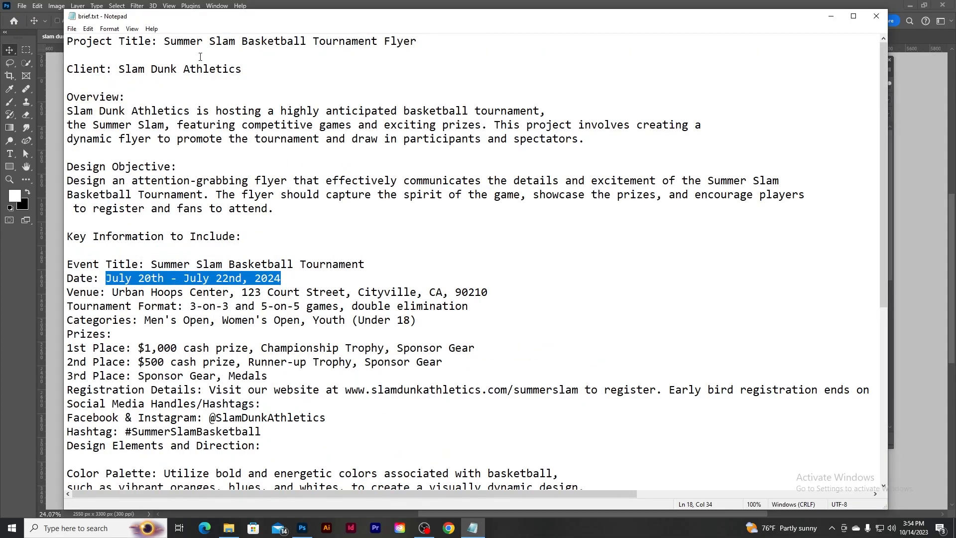
pyautogui.scroll(-9, 267, 142)
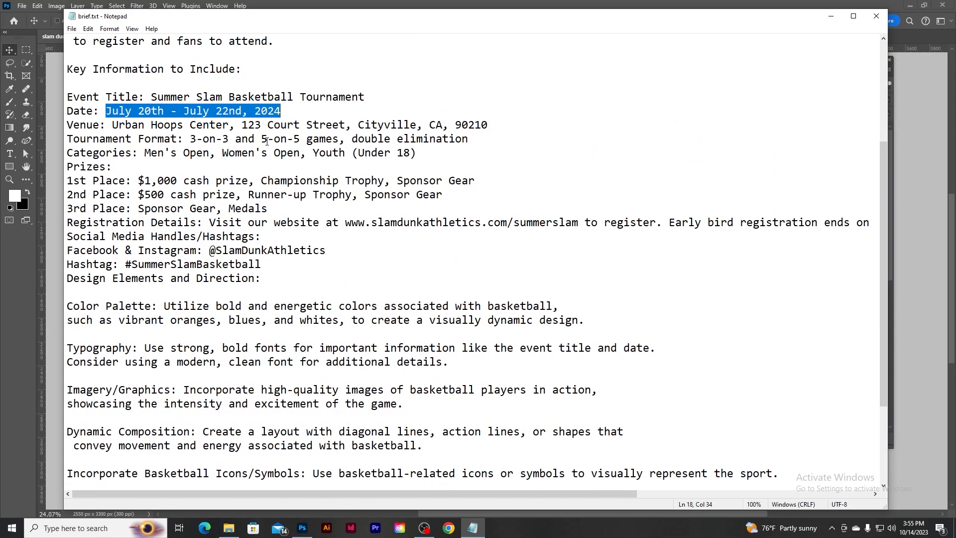
pyautogui.click(876, 16)
pyautogui.scroll(7, 388, 368)
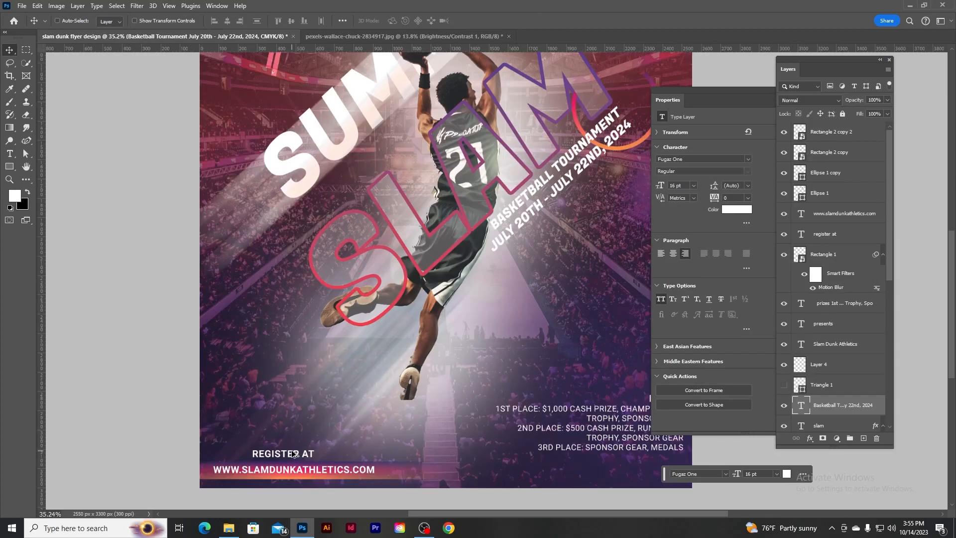
pyautogui.scroll(-5, 473, 256)
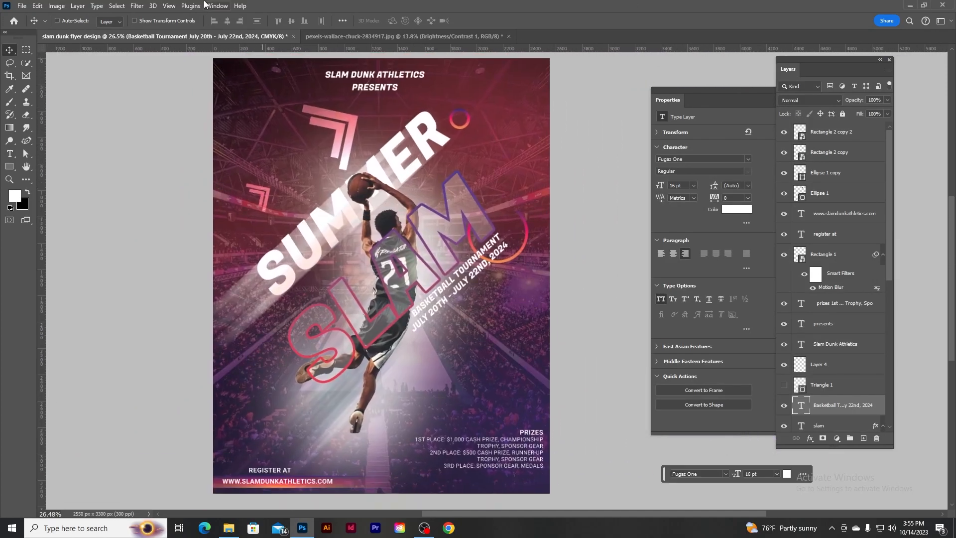
# - Create a new guide layout on the flyer with 50 px margins on all four sides
pyautogui.click(169, 6)
pyautogui.moveTo(214, 264)
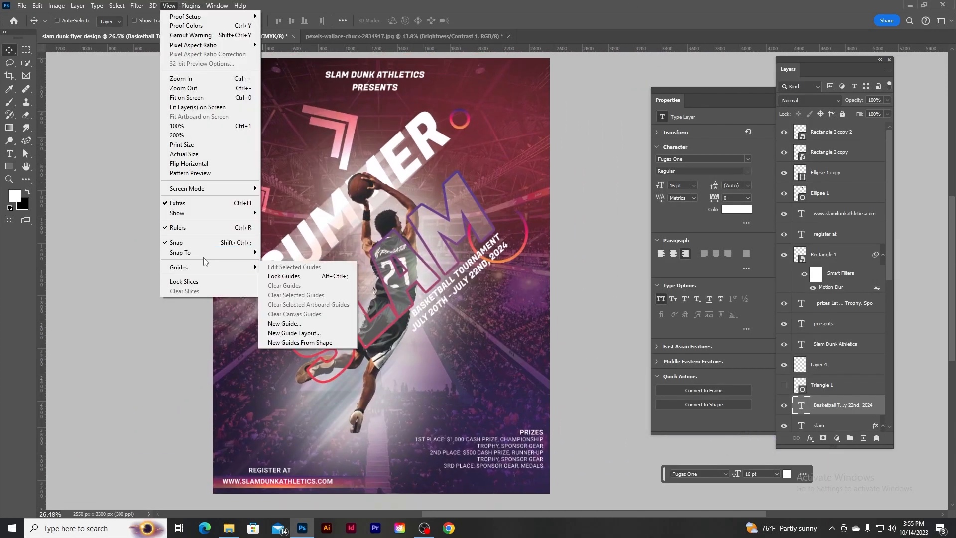
pyautogui.click(304, 333)
pyautogui.click(388, 312)
pyautogui.click(387, 335)
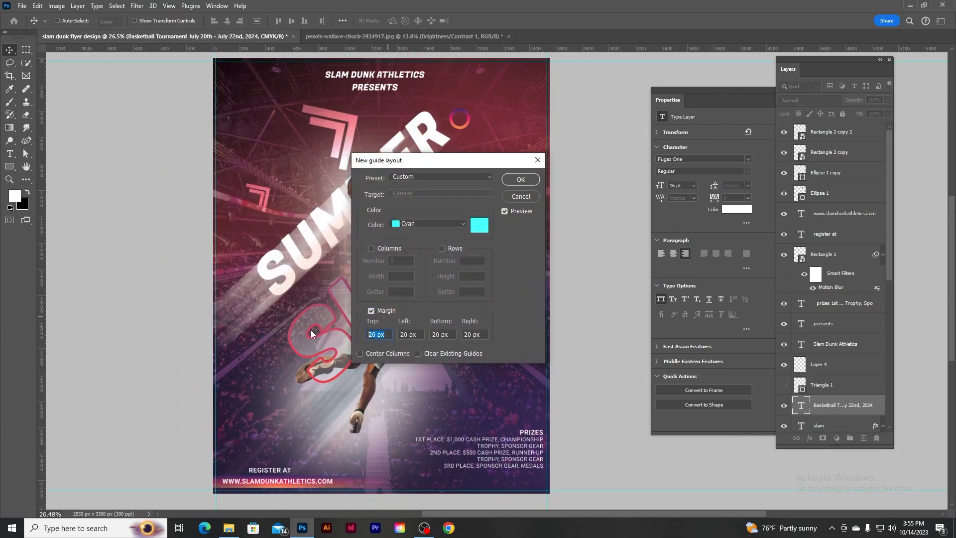
pyautogui.write('50')
pyautogui.press('Tab')
pyautogui.write('50')
pyautogui.press('Tab')
pyautogui.write('50')
pyautogui.press('Tab')
pyautogui.write('50')
pyautogui.click(532, 179)
pyautogui.scroll(1, 376, 101)
pyautogui.scroll(5, 349, 148)
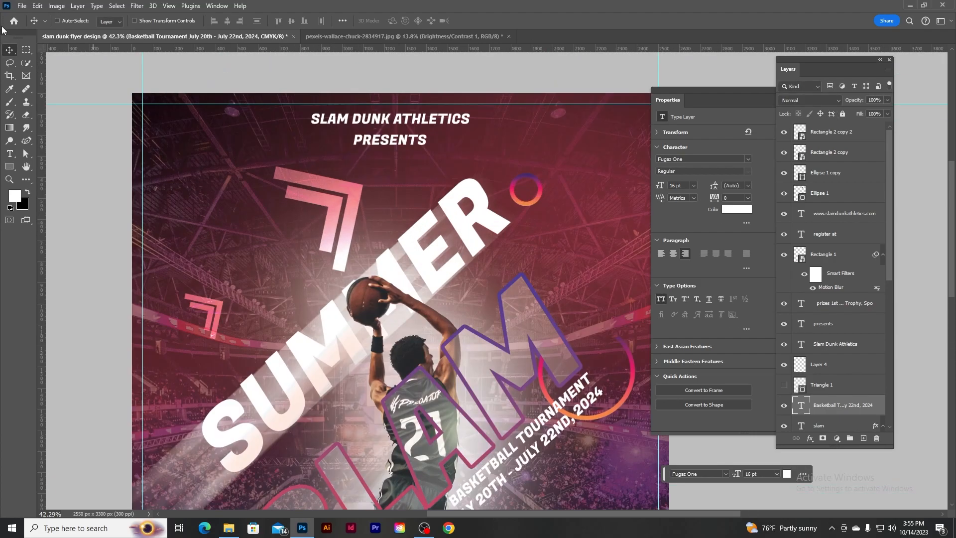
# - Group the SLAM DUNK ATHLETICS and PRESENTS lines, centred horizontally on the canvas, and raise them to the upper margin guide
pyautogui.click(388, 122)
pyautogui.keyDown('shift'); pyautogui.click(831, 326); pyautogui.keyUp('shift')
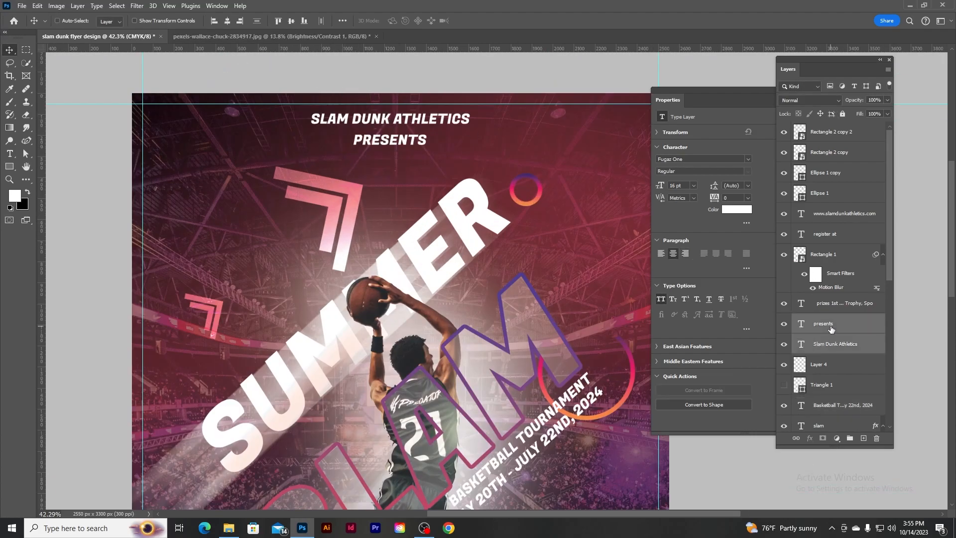
pyautogui.click(227, 20)
pyautogui.hotkey('ctrl', 'g')
pyautogui.hotkey('ctrl', 'a')
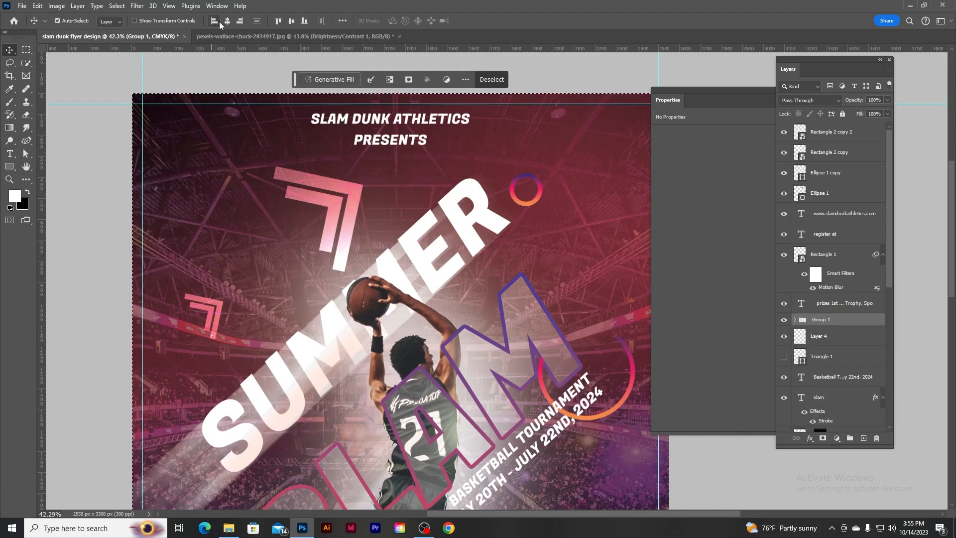
pyautogui.click(227, 20)
pyautogui.hotkey('ctrl', 'd')
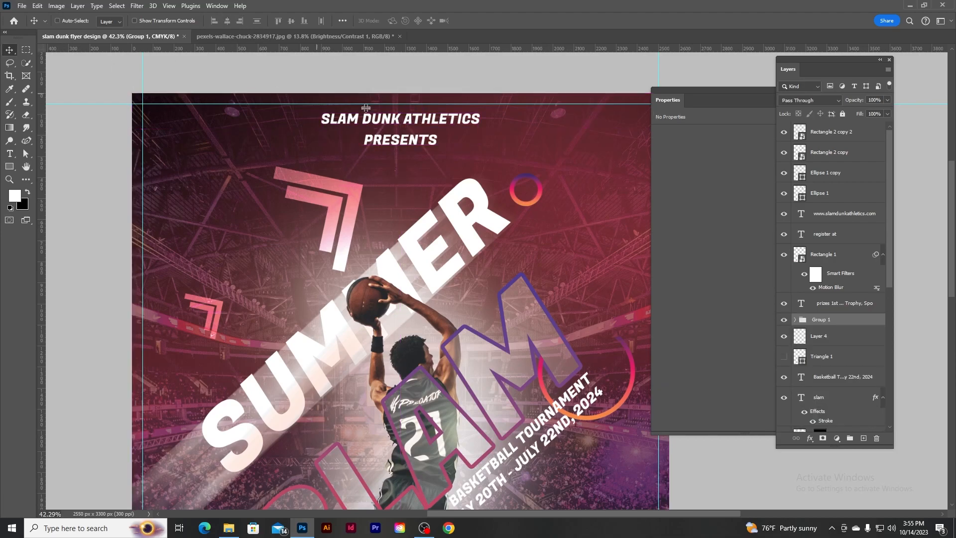
pyautogui.moveTo(403, 121); pyautogui.dragTo(406, 108)
# - Adjust the prizes text block so its right edge lines up with the right margin guide
pyautogui.scroll(-2, 413, 233)
pyautogui.scroll(-5, 414, 233)
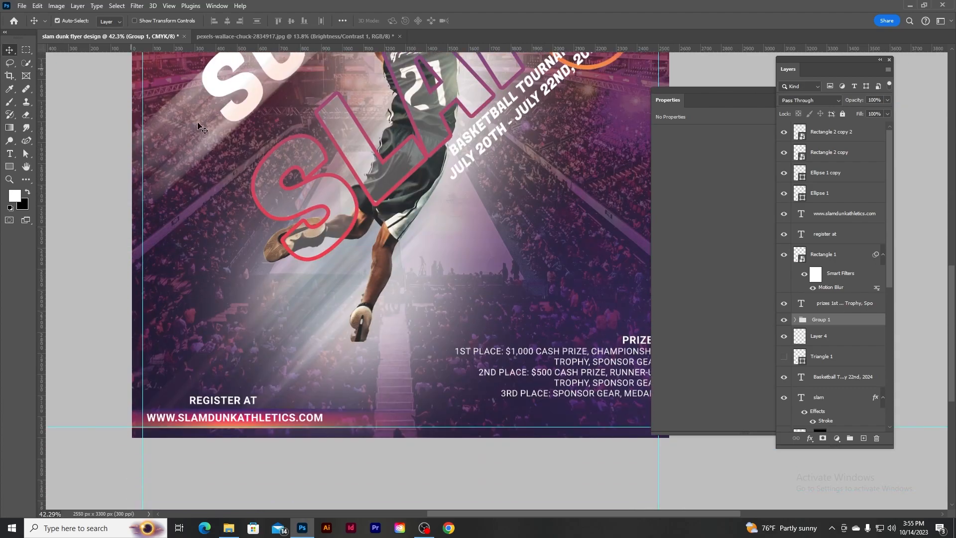
pyautogui.click(639, 334)
pyautogui.hscroll(3, 572, 282)
pyautogui.scroll(-1, 571, 281)
pyautogui.moveTo(450, 294); pyautogui.dragTo(449, 293)
# - Check the lower text against the margins, then hide the guides and the Layers and Properties panels to show the whole flyer unobstructed
pyautogui.scroll(-6, 346, 275)
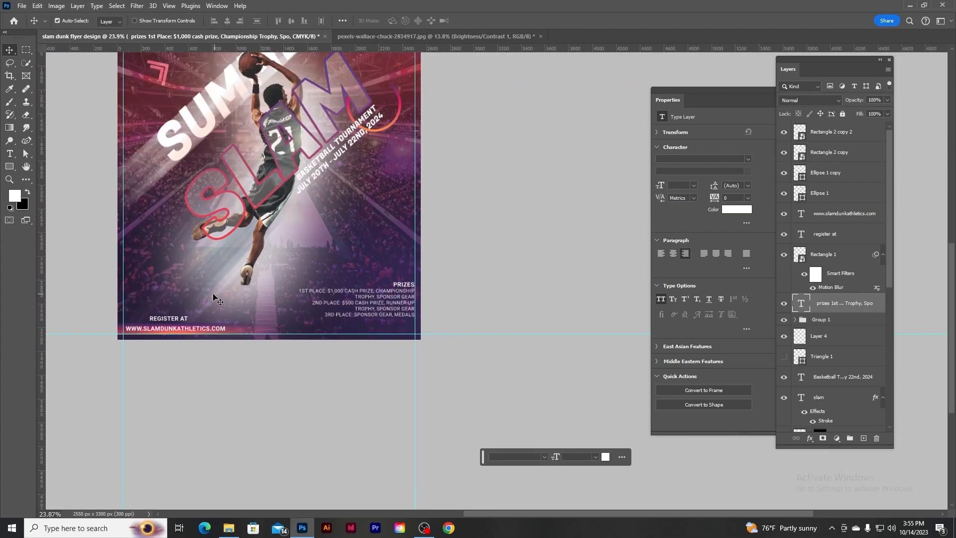
pyautogui.scroll(6, 219, 298)
pyautogui.scroll(-4, 133, 322)
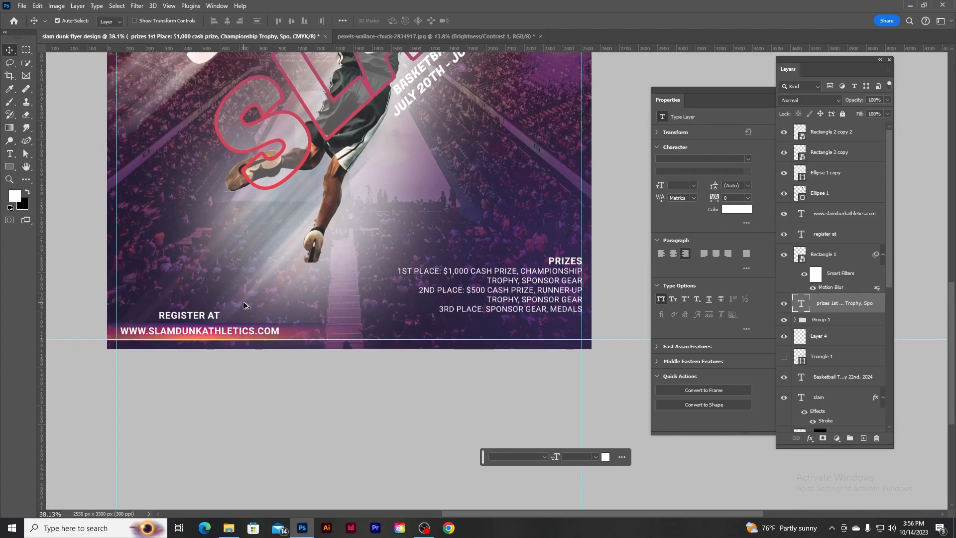
pyautogui.scroll(-3, 243, 302)
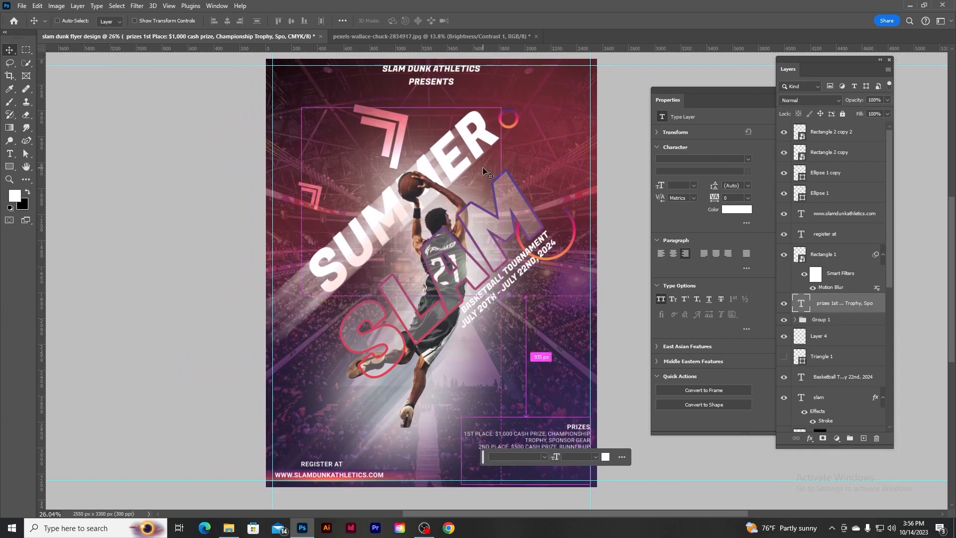
pyautogui.scroll(-1, 485, 172)
pyautogui.click(889, 60)
pyautogui.click(836, 87)
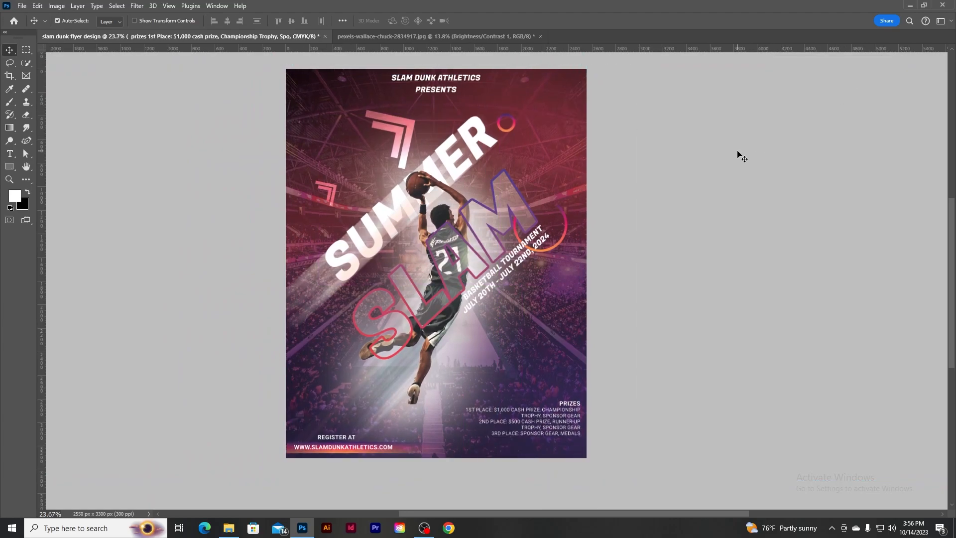
pyautogui.click(742, 157)
pyautogui.click(190, 6)
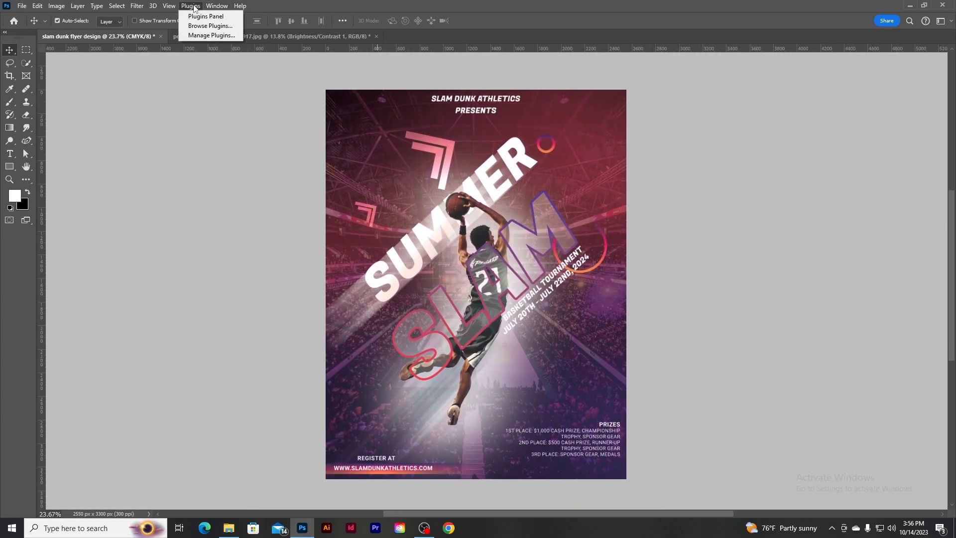